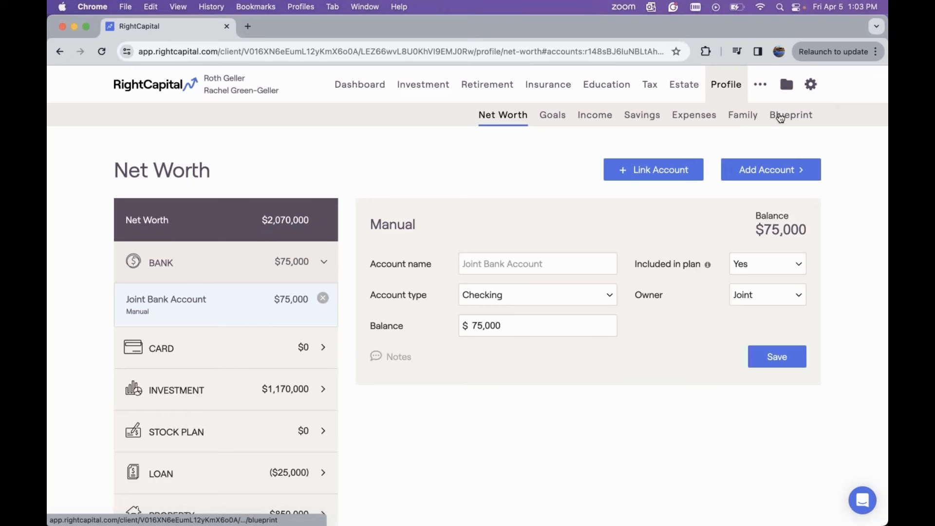
Open the client's profile Blueprint and review the net worth diagram of individually and jointly held accounts.
click(781, 115)
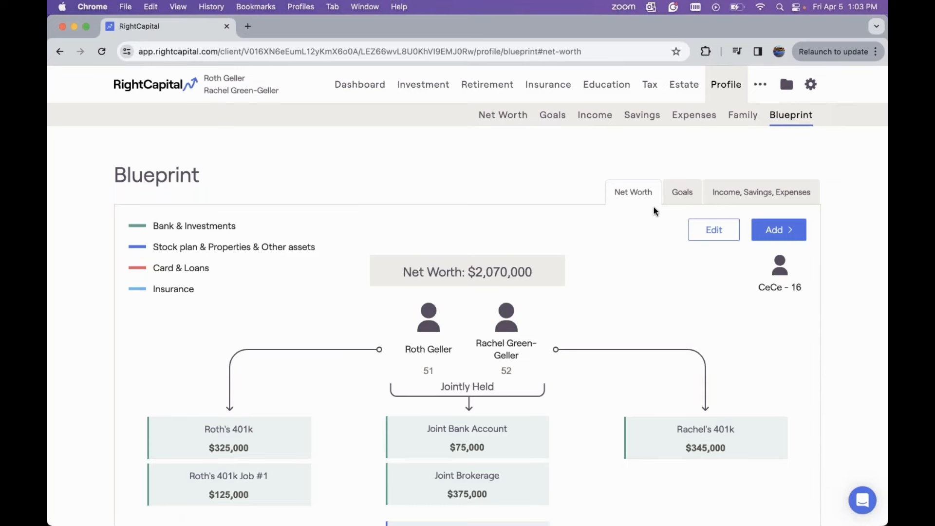
scroll(654, 209, down, 3)
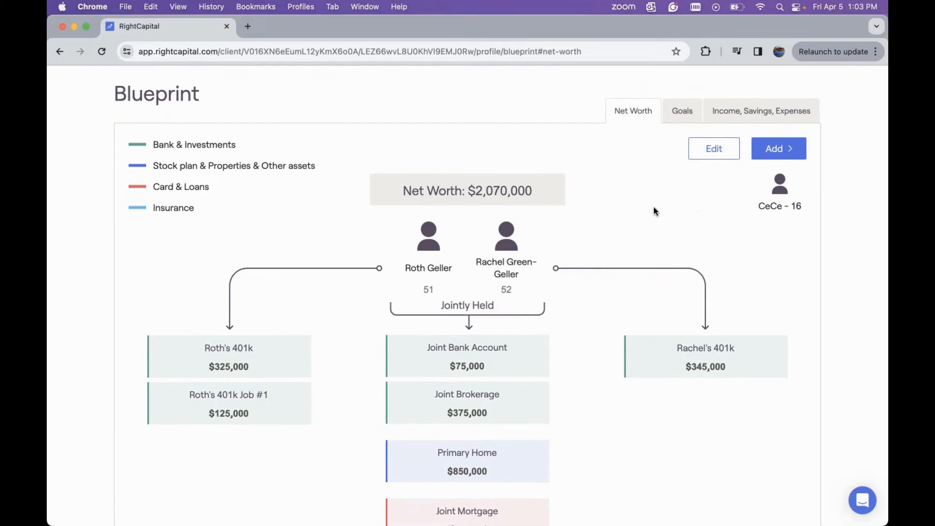
scroll(654, 210, down, 2)
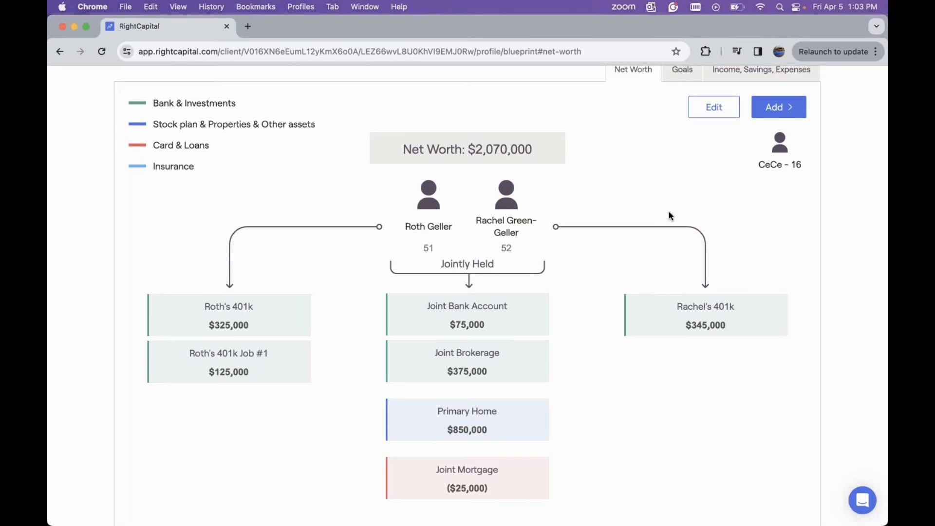
scroll(659, 214, down, 2)
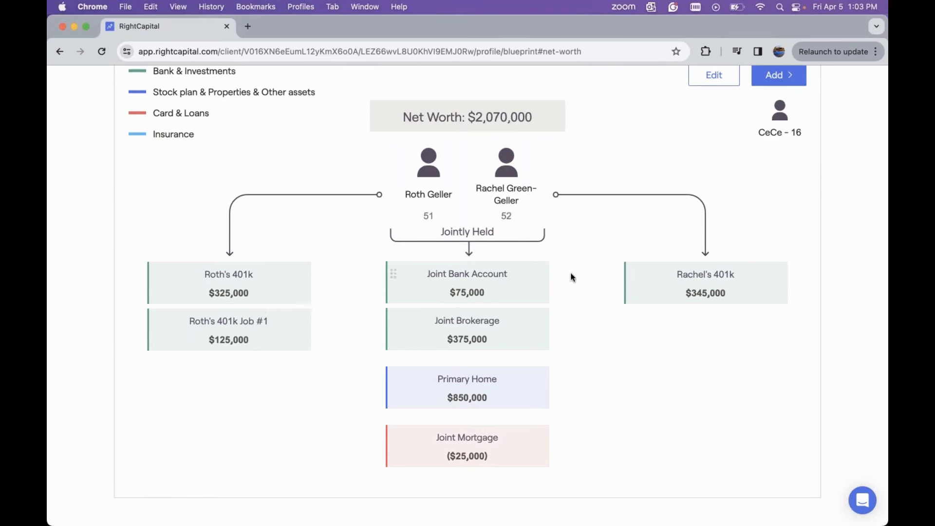
scroll(596, 345, up, 3)
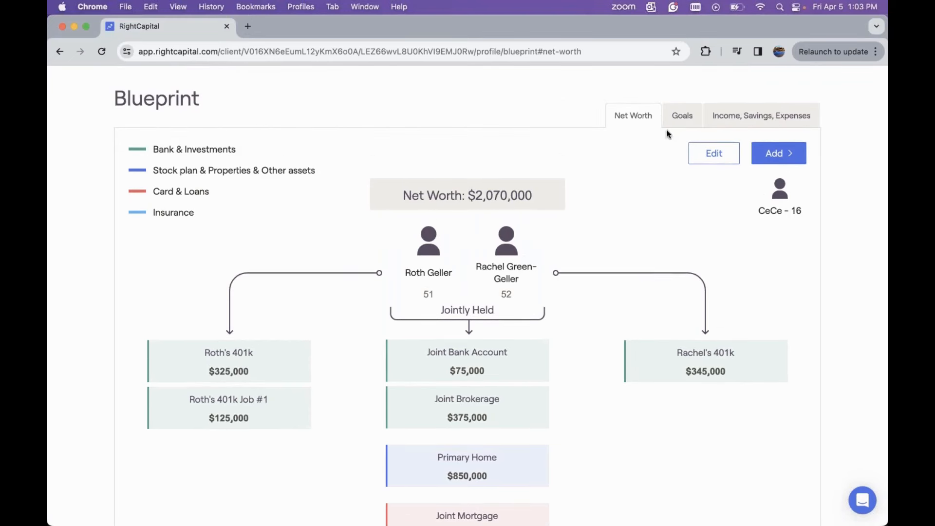
Show the Goals view of the Blueprint and examine the timeline of vacation, college and retirement goals.
click(681, 121)
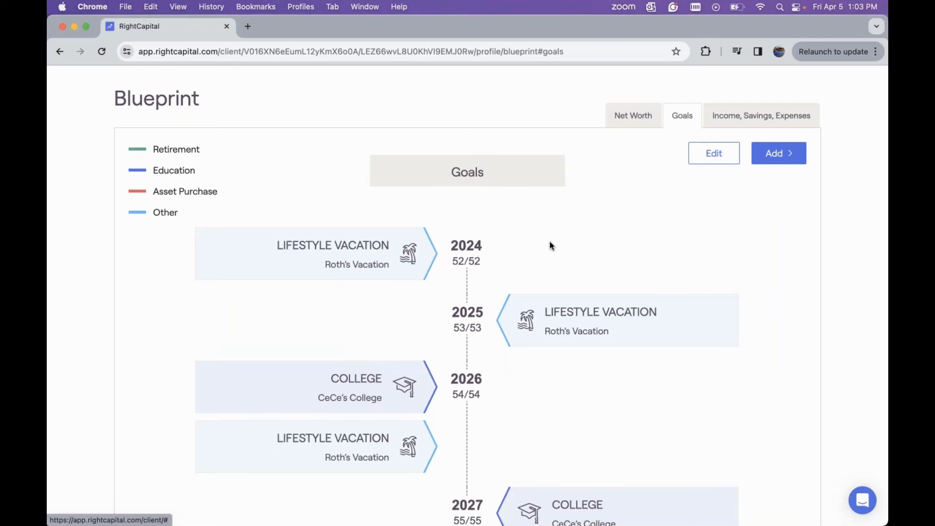
scroll(551, 245, down, 5)
scroll(551, 245, down, 12)
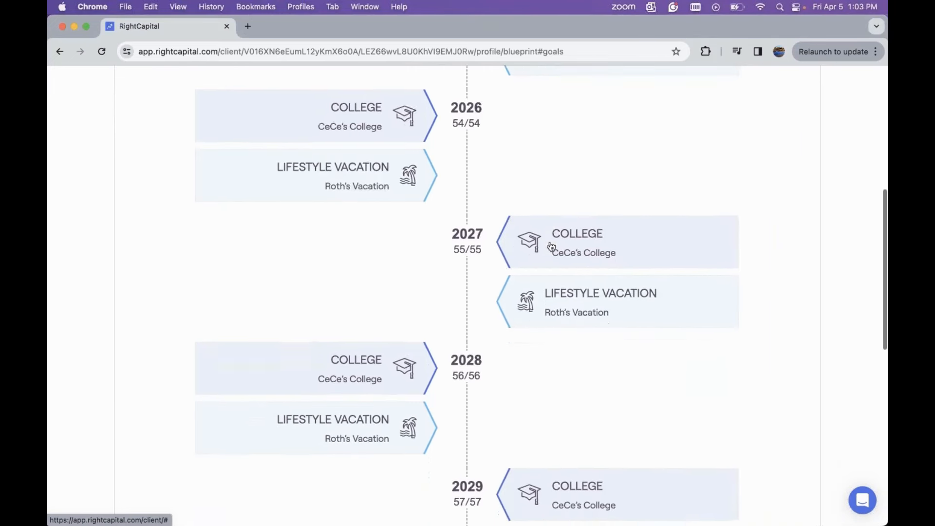
scroll(551, 245, down, 3)
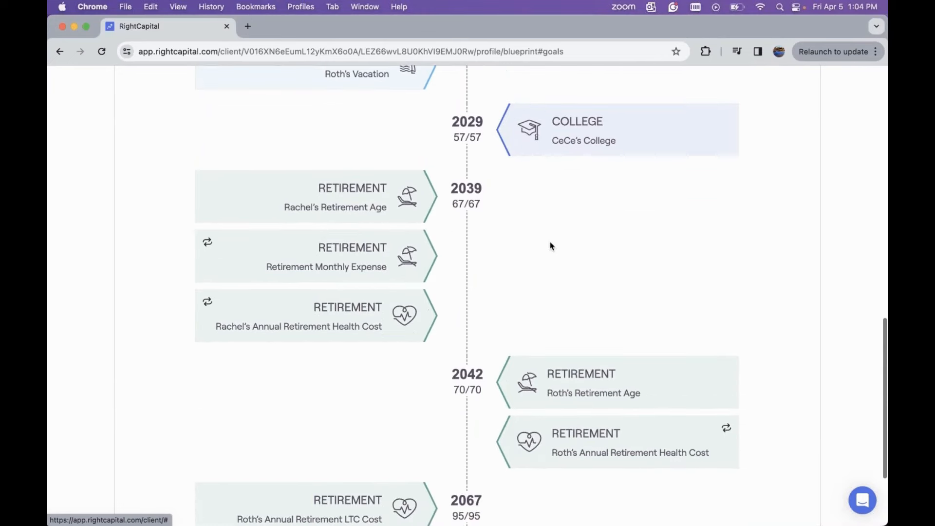
scroll(550, 245, down, 2)
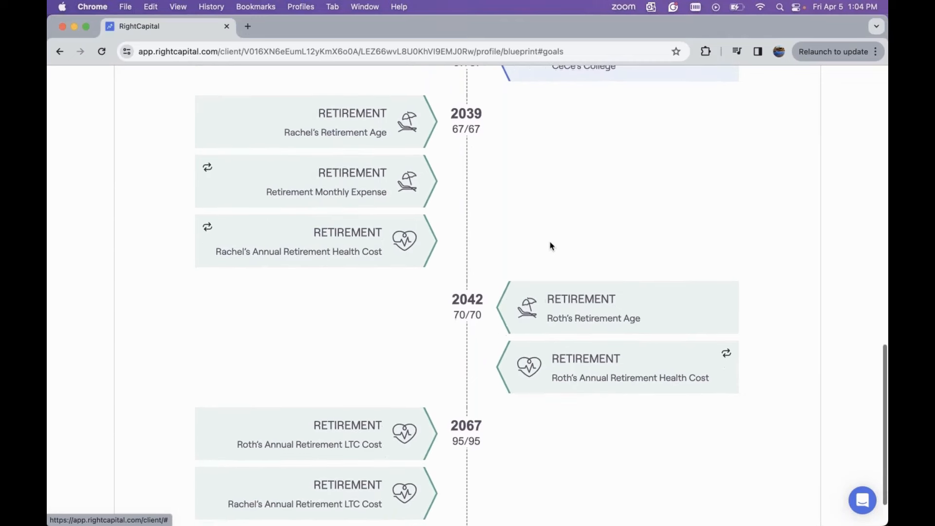
scroll(550, 246, down, 2)
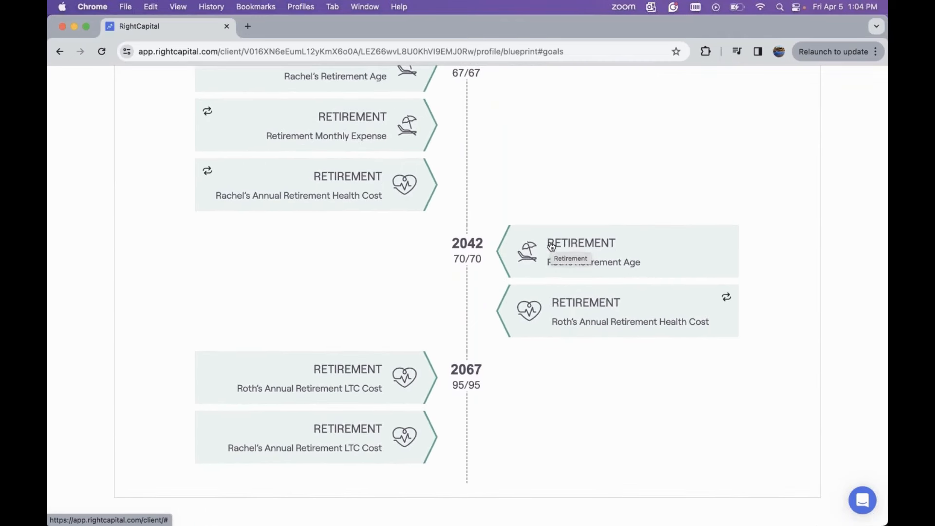
scroll(551, 246, up, 10)
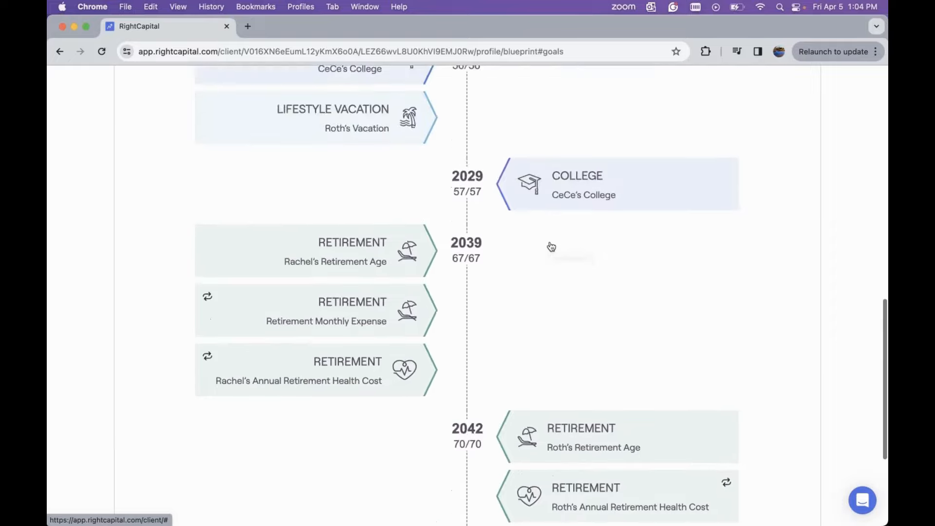
scroll(551, 246, up, 8)
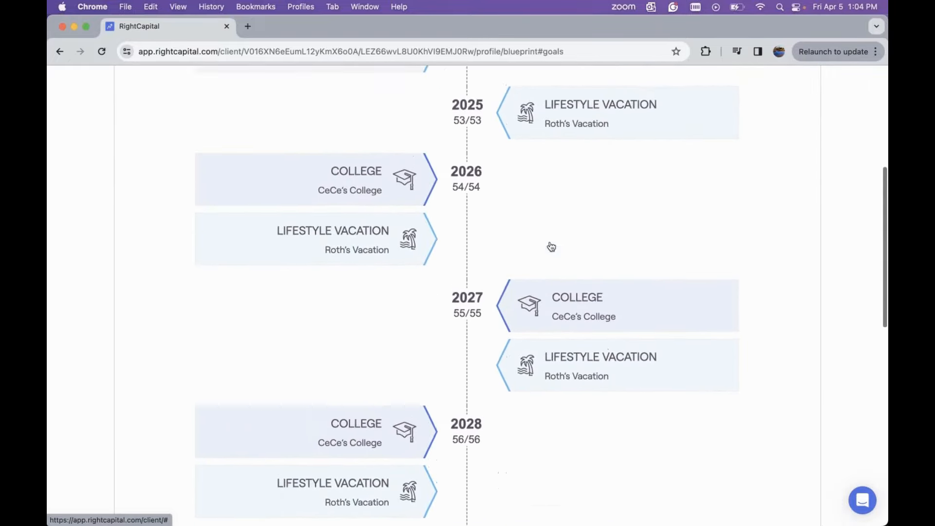
Show the Income, Savings, Expenses view of the Blueprint and review the entries for each spouse and joint.
click(720, 109)
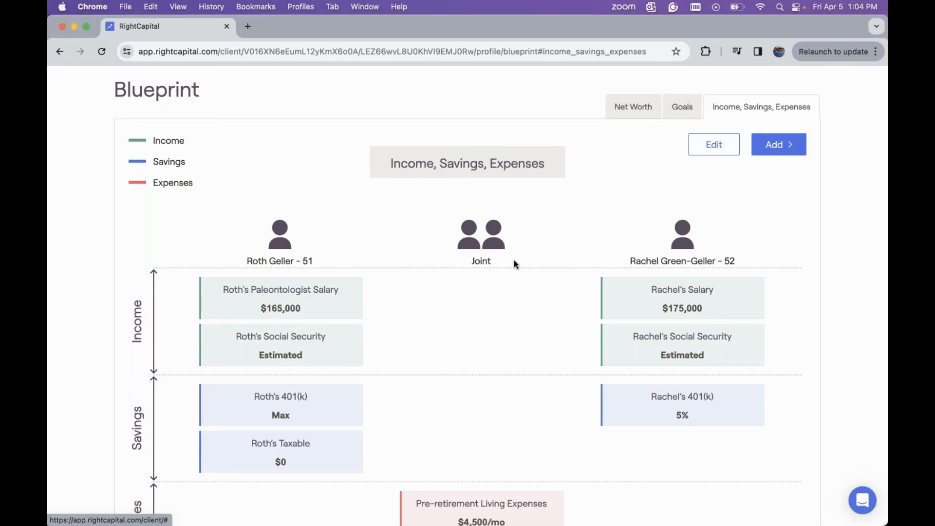
scroll(514, 261, down, 1)
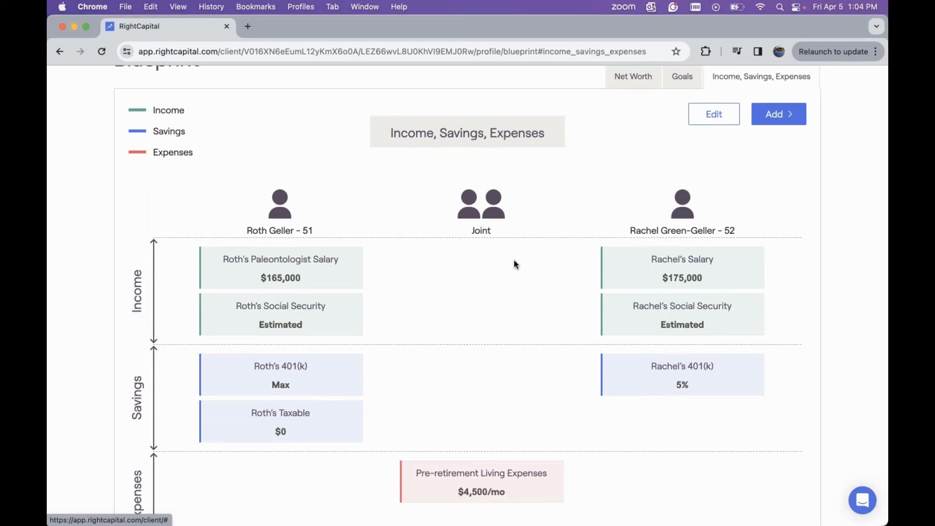
scroll(515, 261, down, 2)
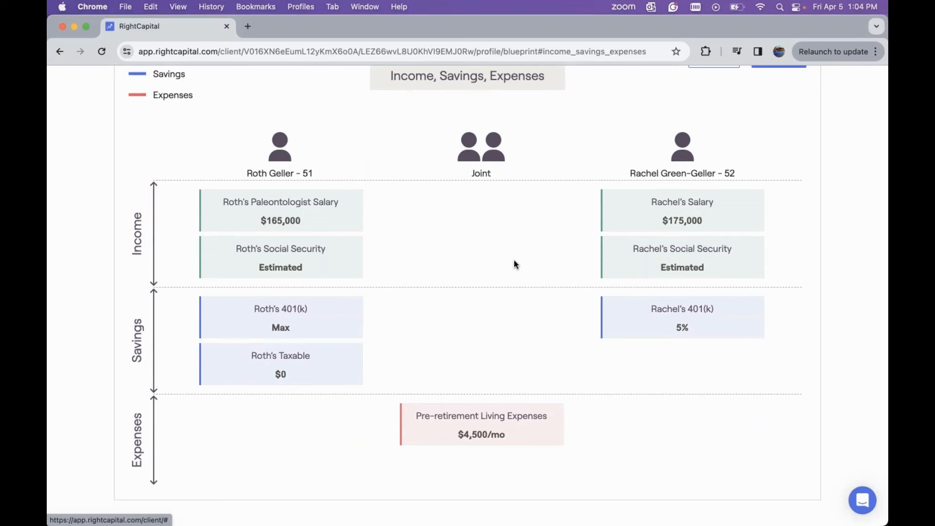
scroll(514, 261, up, 4)
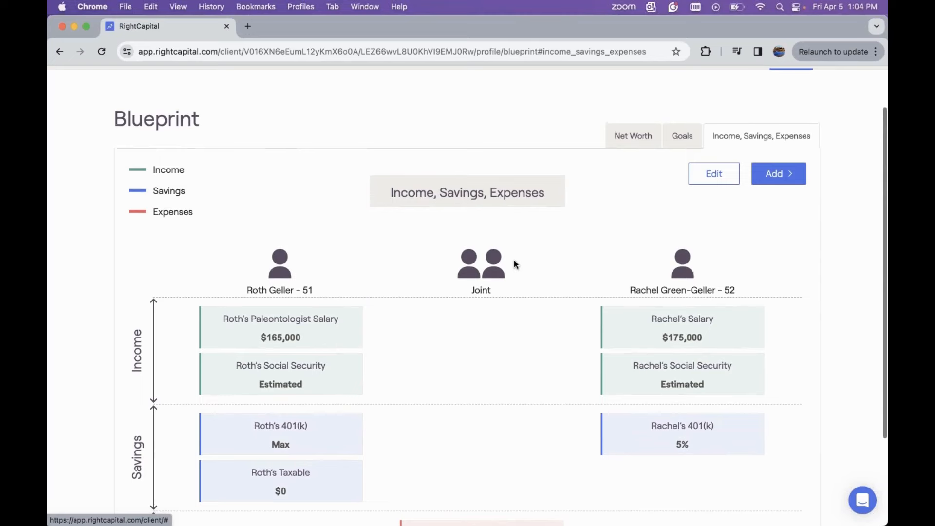
scroll(589, 227, up, 2)
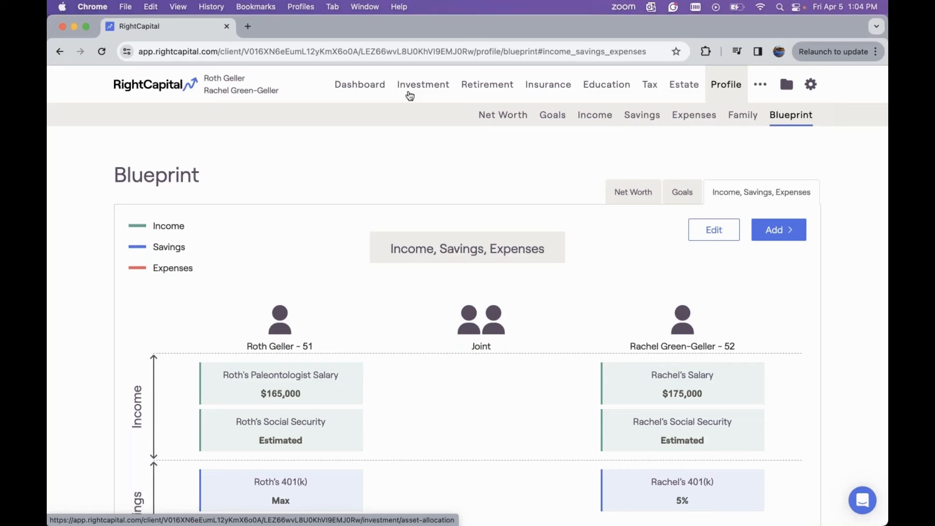
Open the investment Tax Allocation page and review the portfolio's tax allocation summary.
click(410, 96)
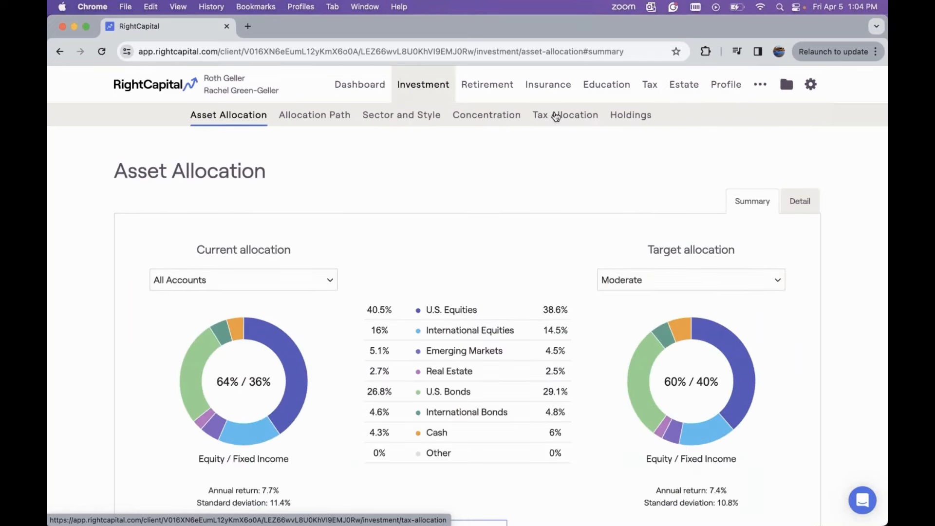
click(556, 116)
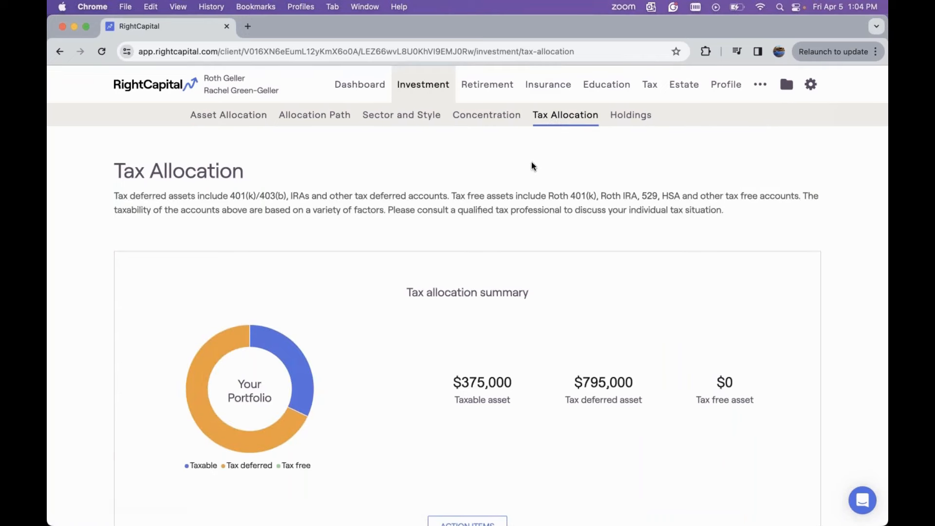
scroll(531, 165, down, 3)
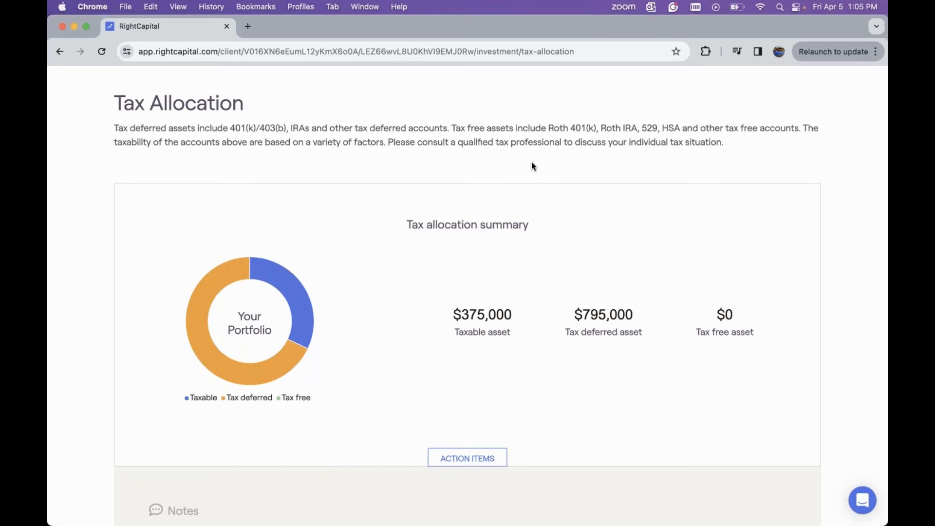
scroll(532, 166, down, 1)
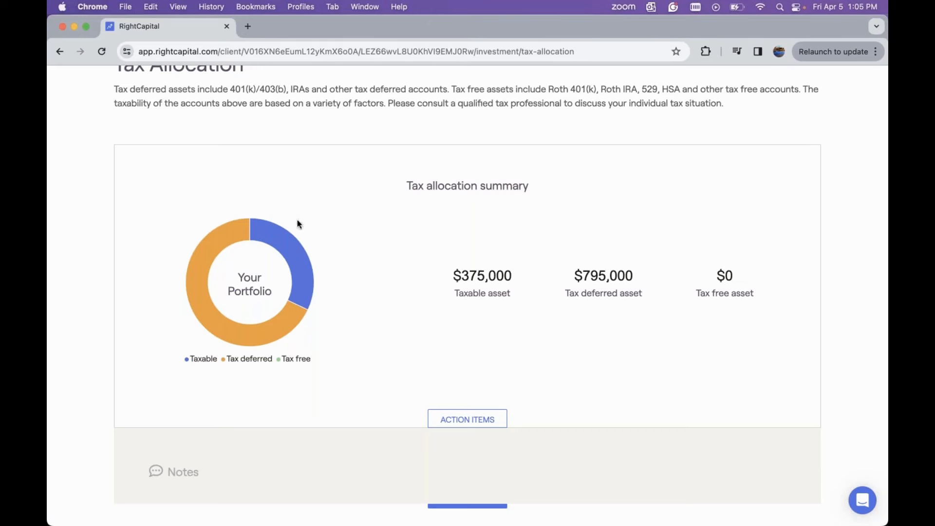
Drill into the tax-deferred share of the portfolio chart to examine its accounts, and return to the summary.
mouse_move(271, 229)
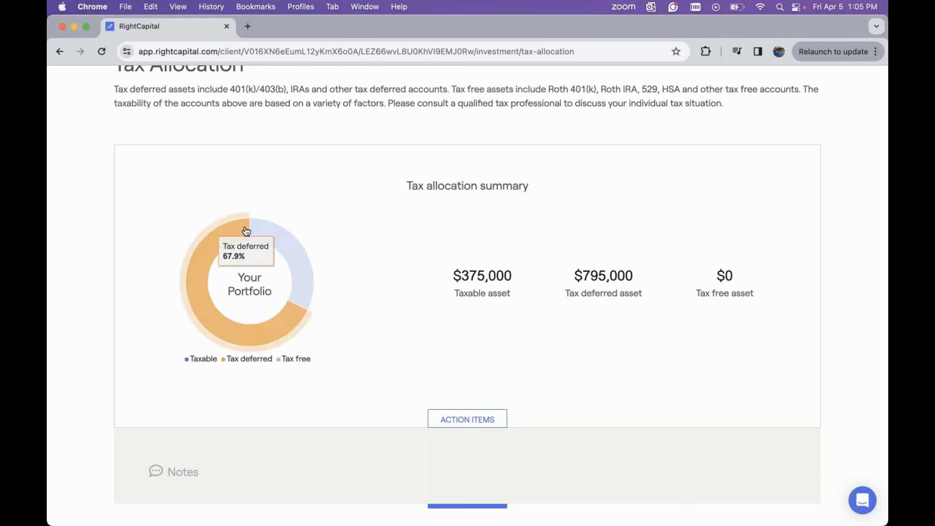
click(245, 231)
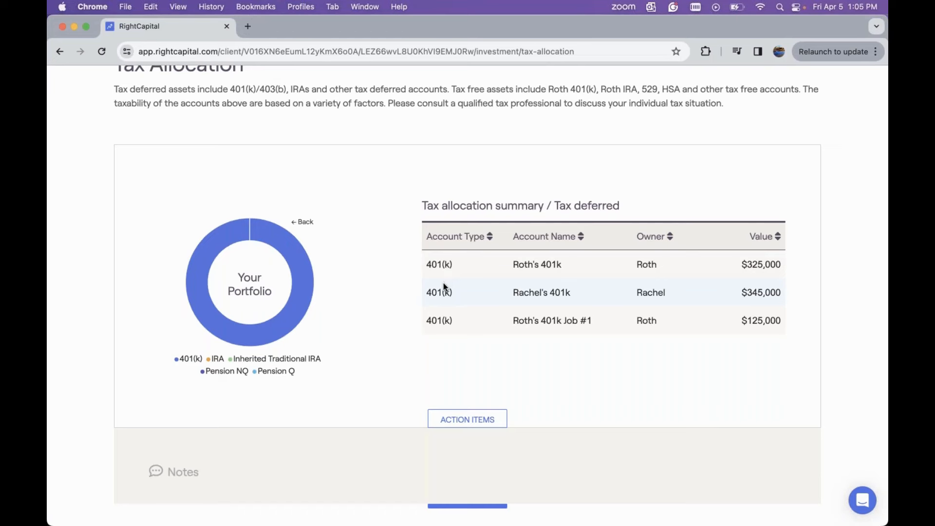
mouse_move(301, 303)
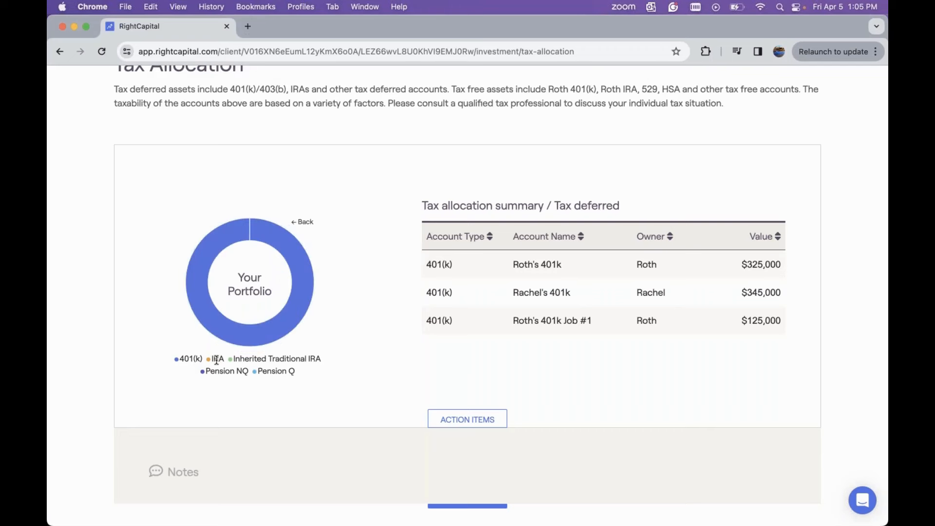
mouse_move(214, 328)
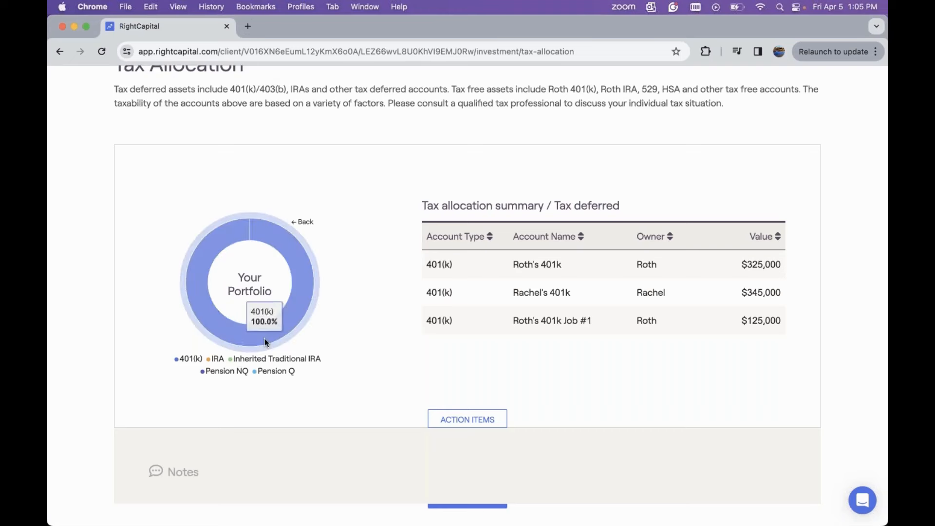
click(308, 223)
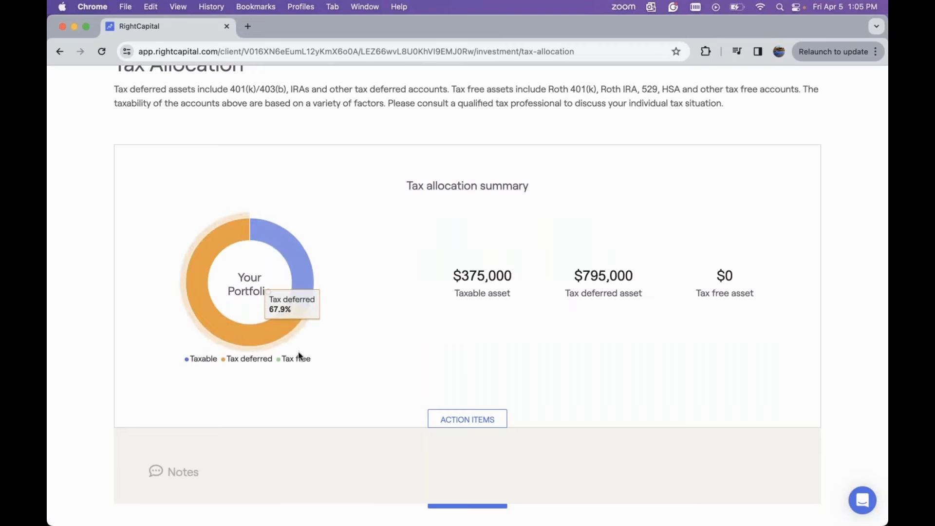
Drill into the taxable share of the portfolio chart to inspect its account details, and return to the summary.
click(317, 312)
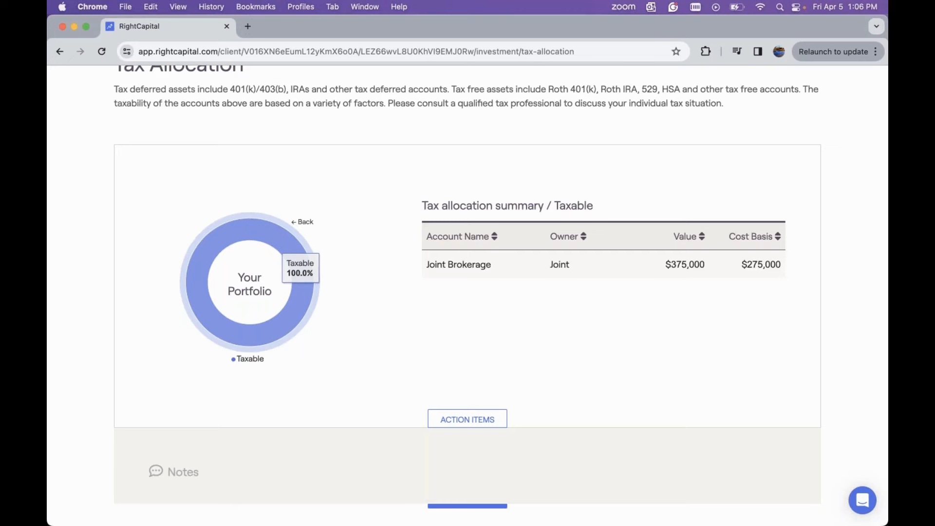
click(303, 222)
scroll(357, 276, up, 3)
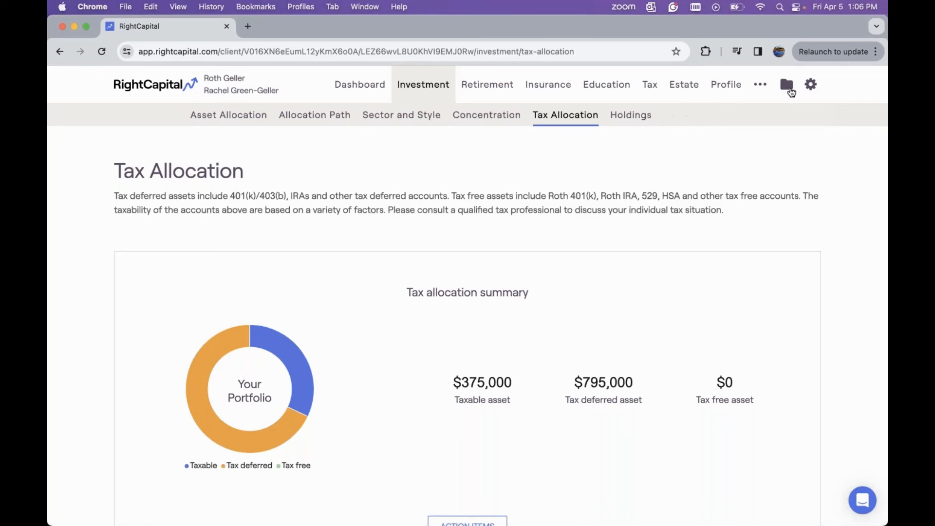
Open the client settings and examine the Methodology calculation options, including planning method and withdrawal sequence.
click(812, 87)
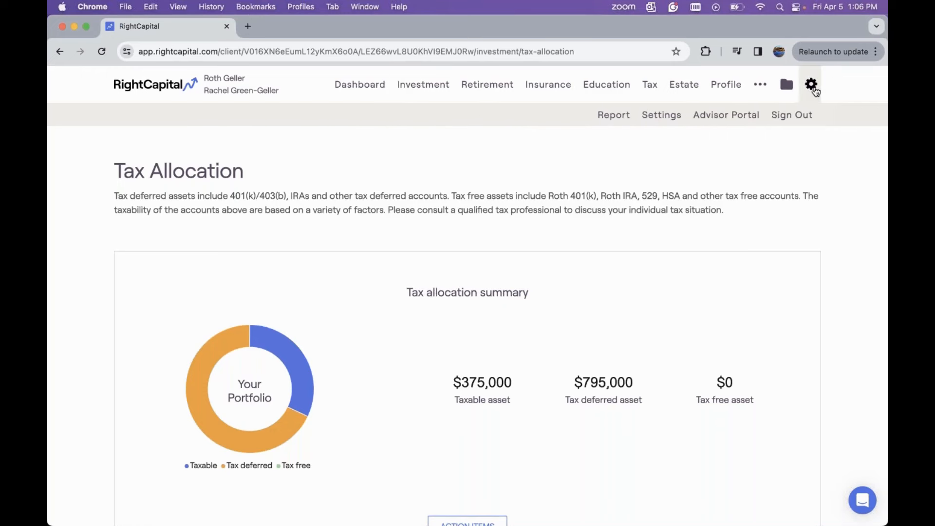
click(660, 125)
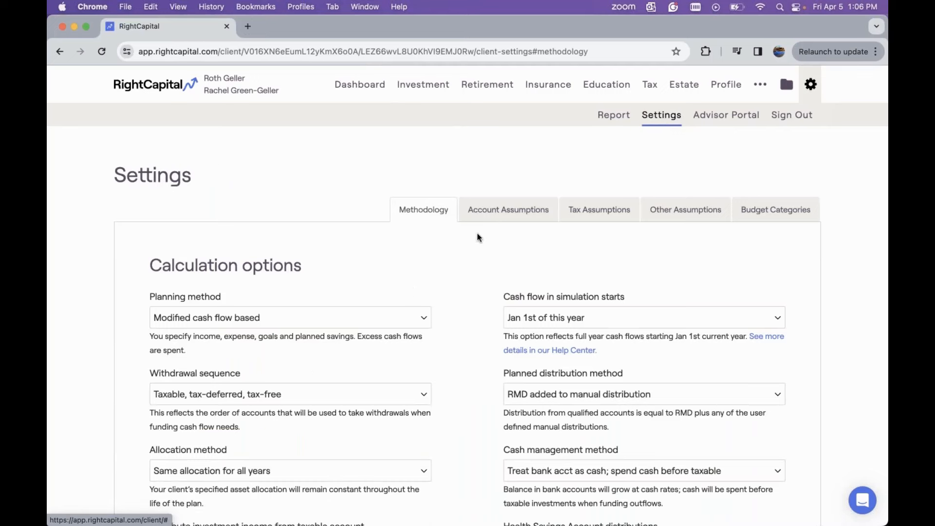
scroll(478, 238, down, 3)
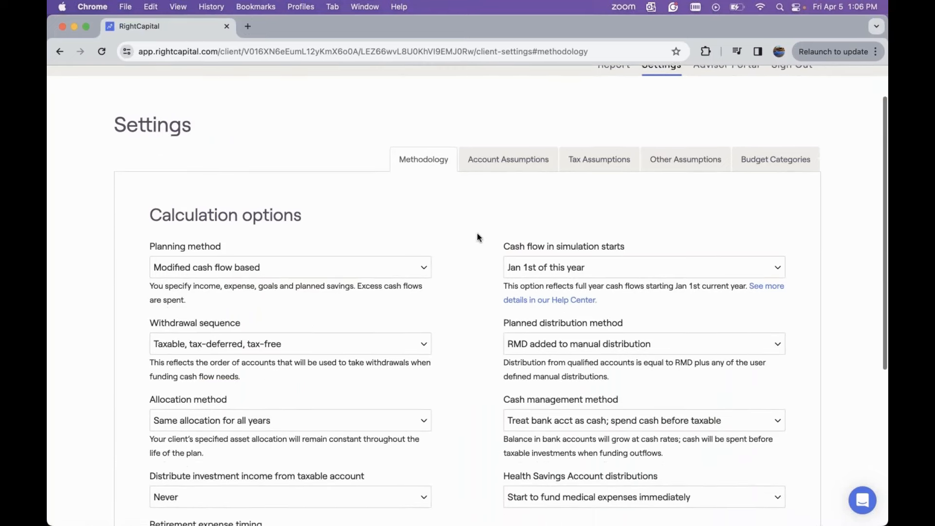
scroll(478, 237, down, 1)
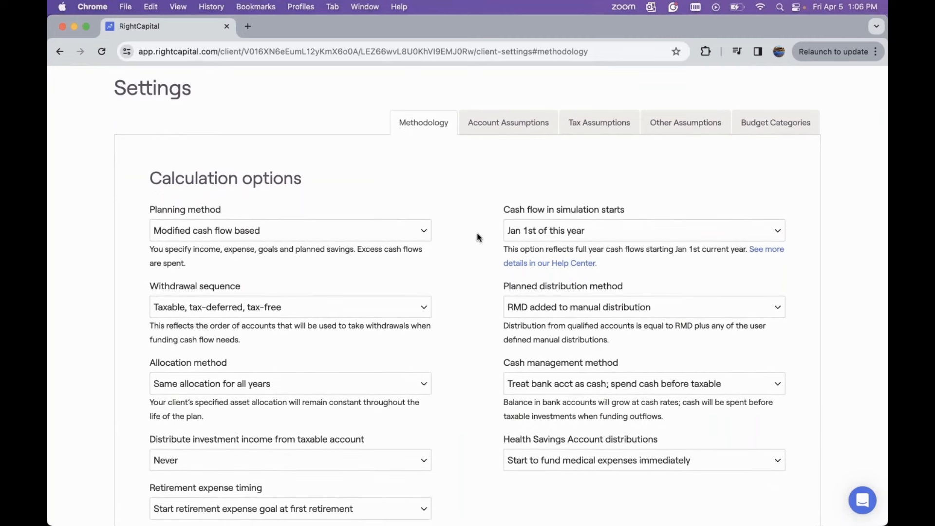
scroll(478, 237, down, 3)
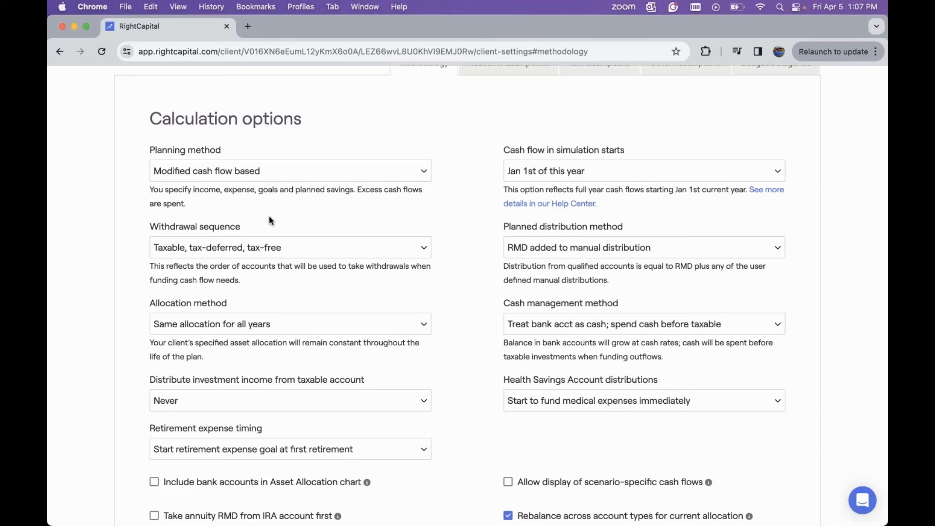
scroll(271, 218, up, 1)
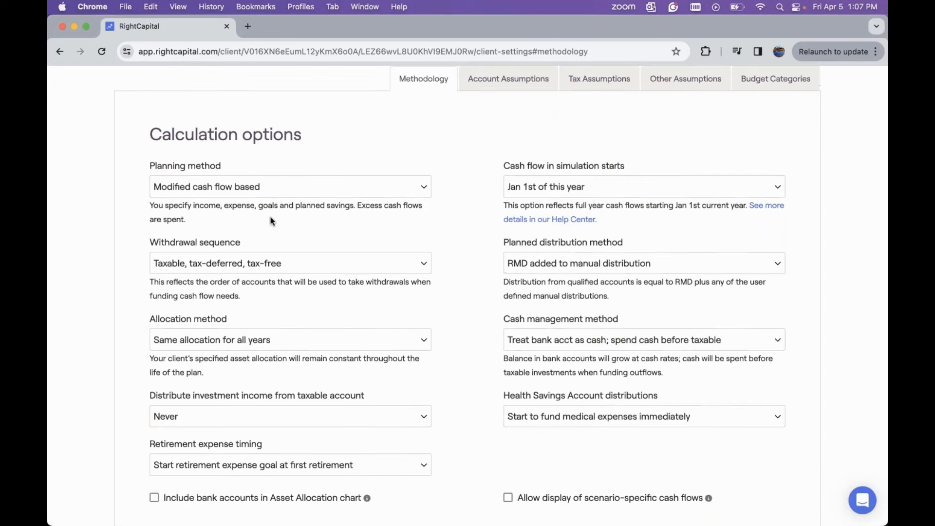
scroll(271, 217, down, 2)
scroll(268, 217, down, 1)
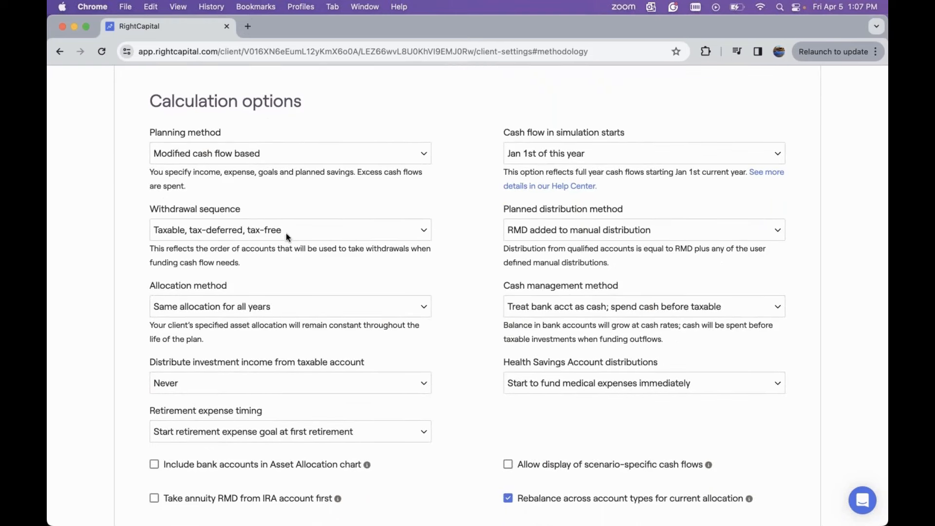
Review the available withdrawal sequence options in the Methodology settings, keeping the existing selection.
click(323, 236)
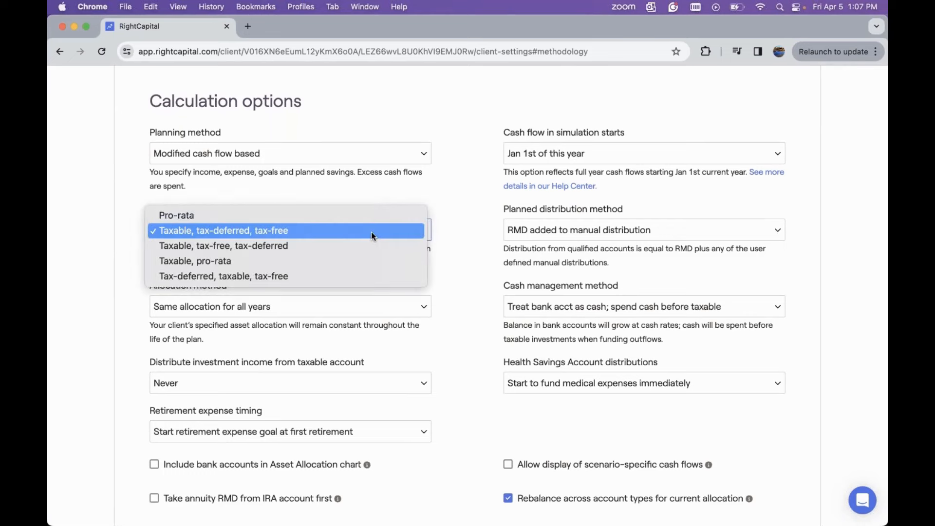
click(450, 235)
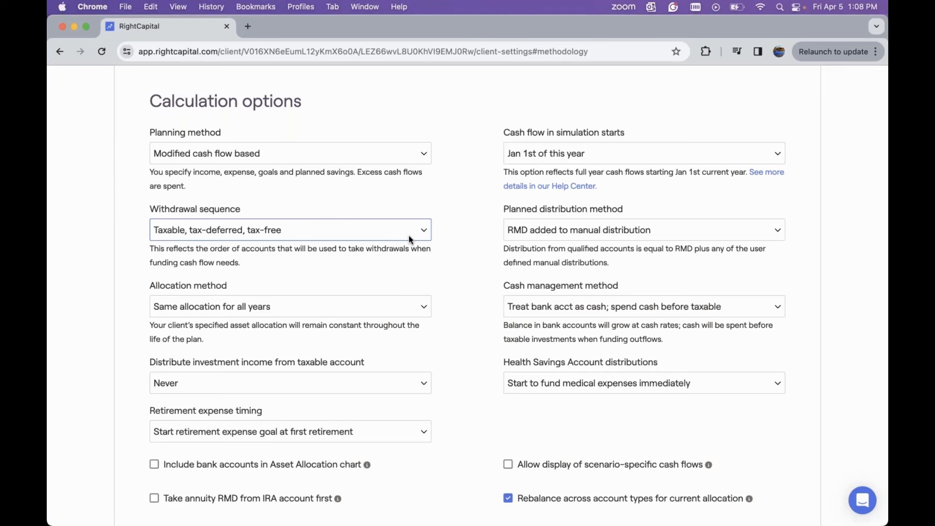
click(396, 235)
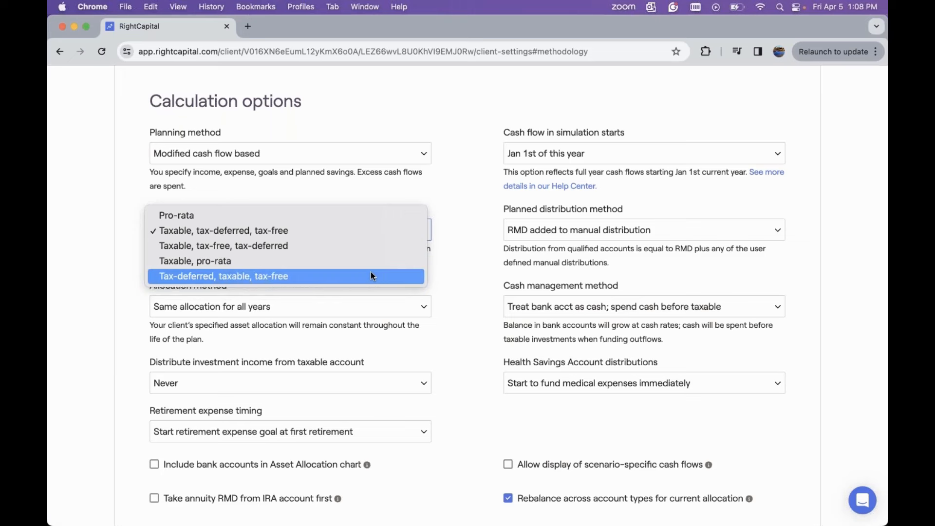
click(449, 276)
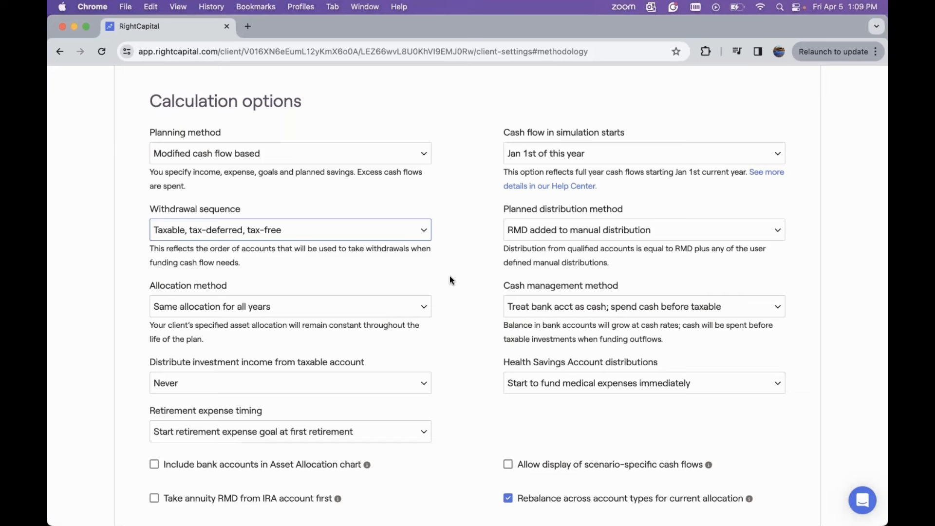
Open the tax Distributions page and examine the ordinary income tax bracket chart on the Calibration view.
scroll(450, 278, up, 5)
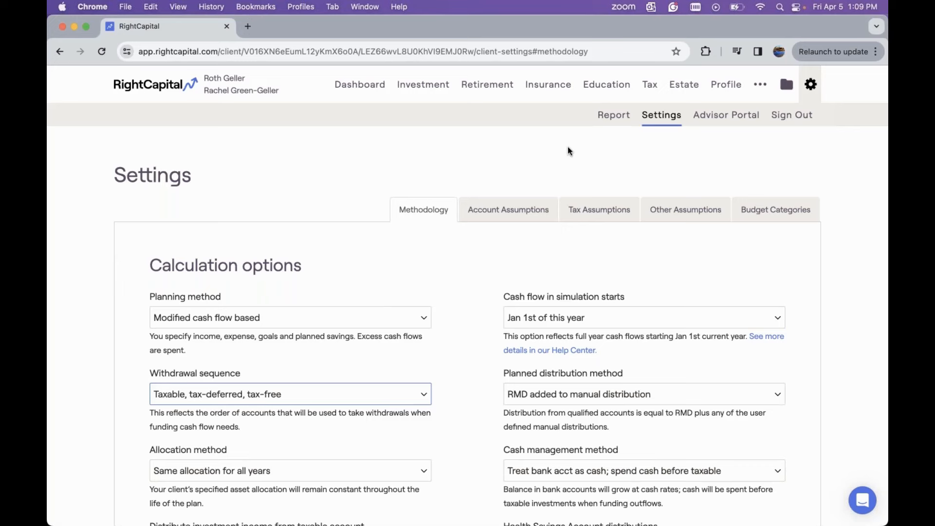
click(649, 86)
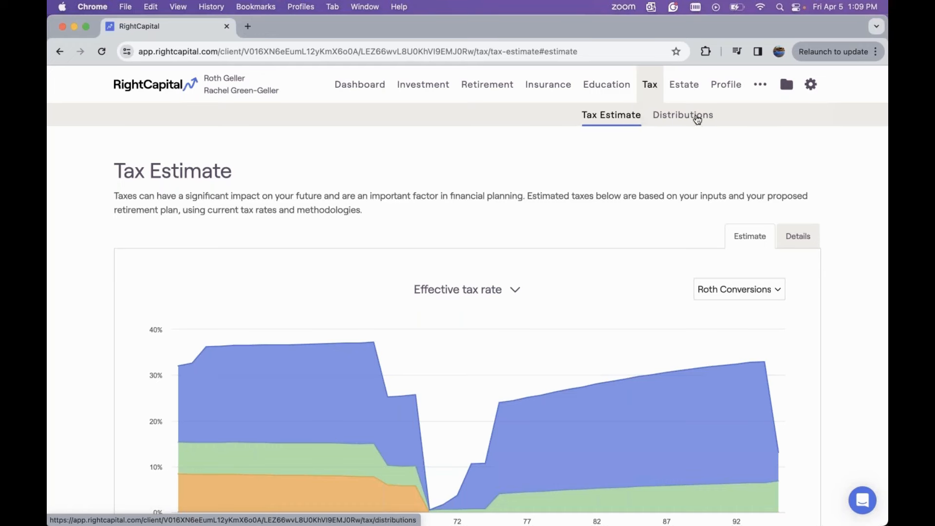
click(697, 117)
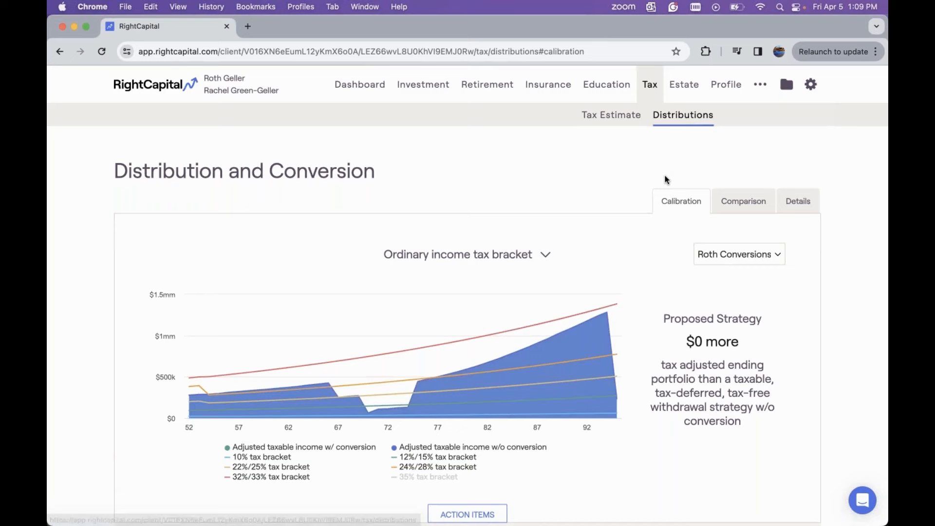
scroll(666, 179, down, 2)
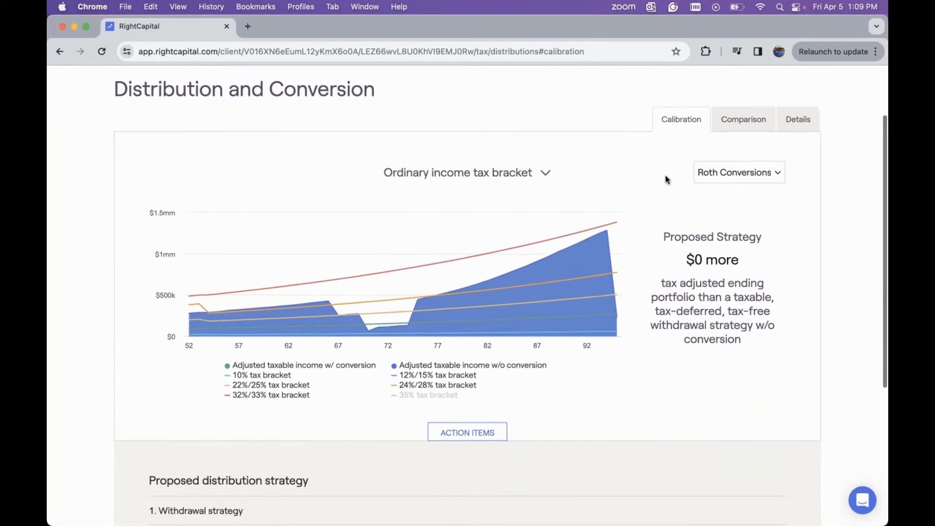
scroll(667, 179, down, 1)
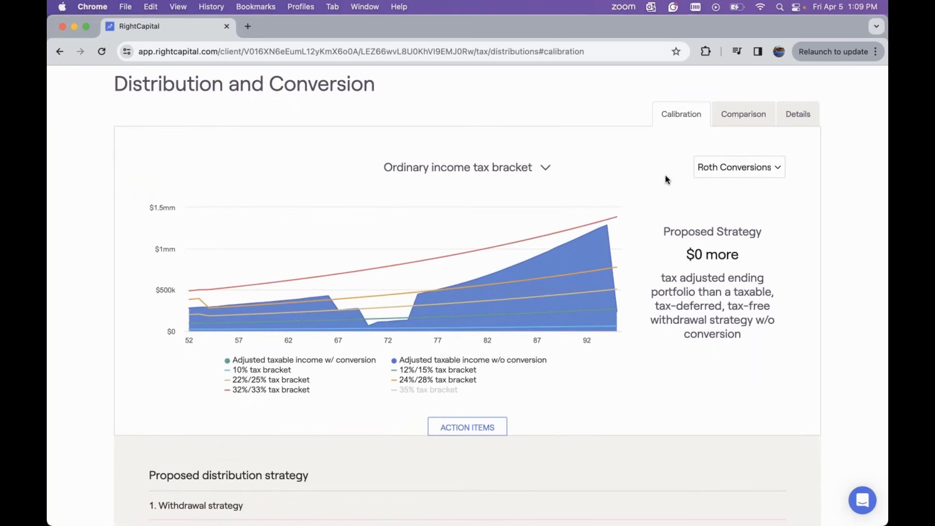
Show the 35% tax bracket line on the chart to compare it with taxable income by age, and hide it again.
scroll(667, 179, down, 1)
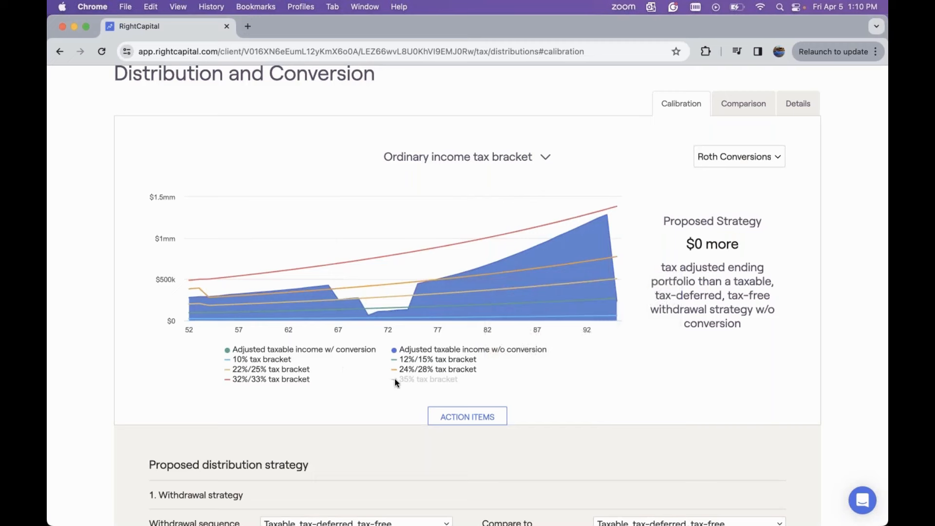
click(407, 381)
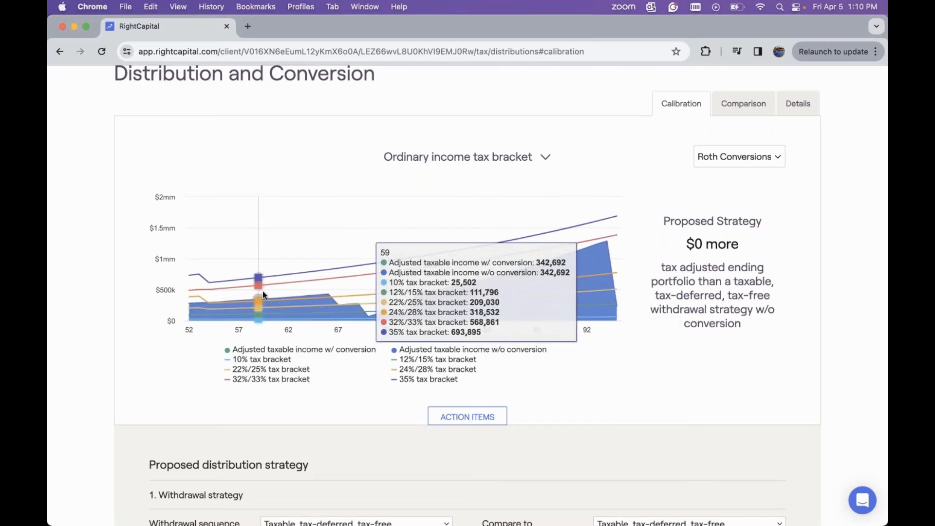
click(411, 382)
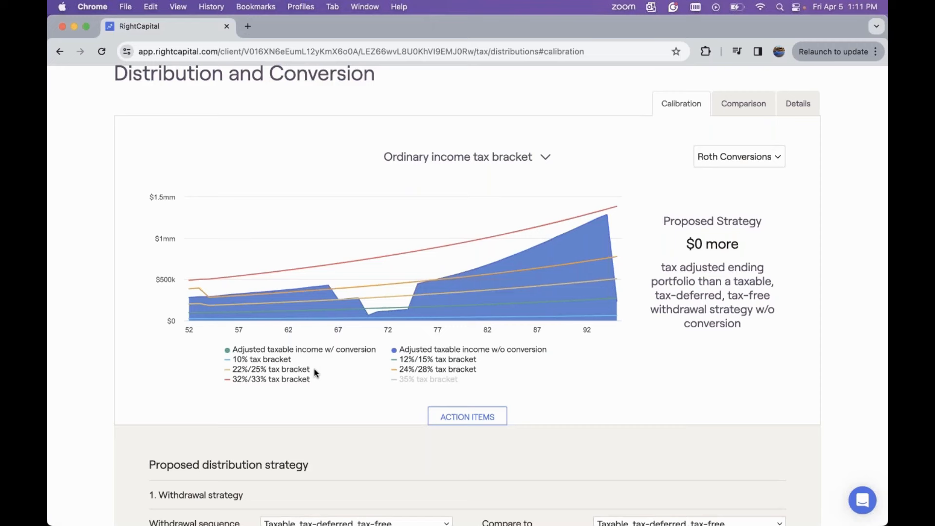
Open the Tax Assumptions in the client settings and review the available tax law options without changing the selection.
scroll(314, 369, up, 3)
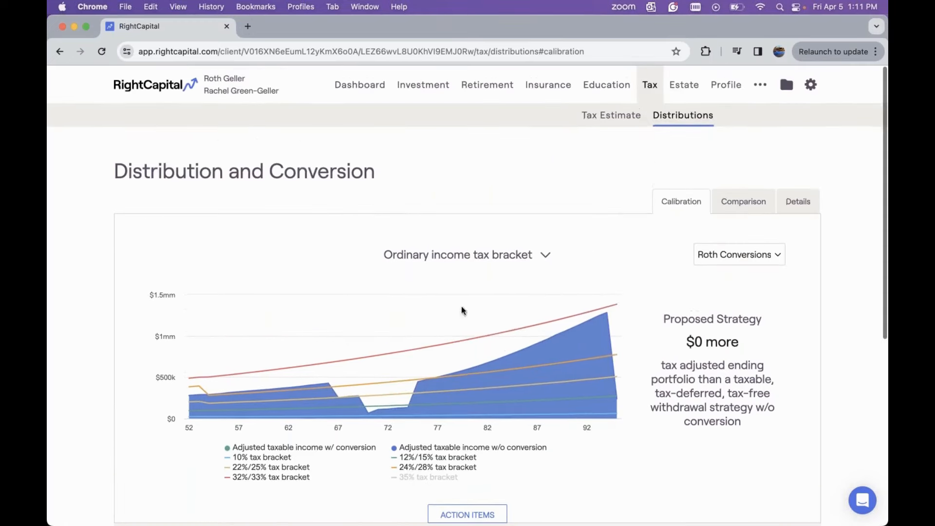
click(813, 85)
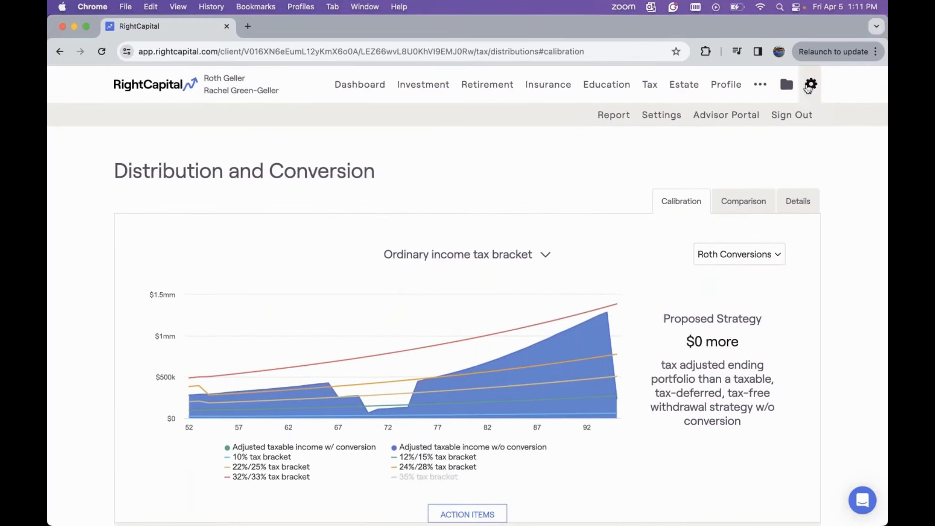
click(666, 119)
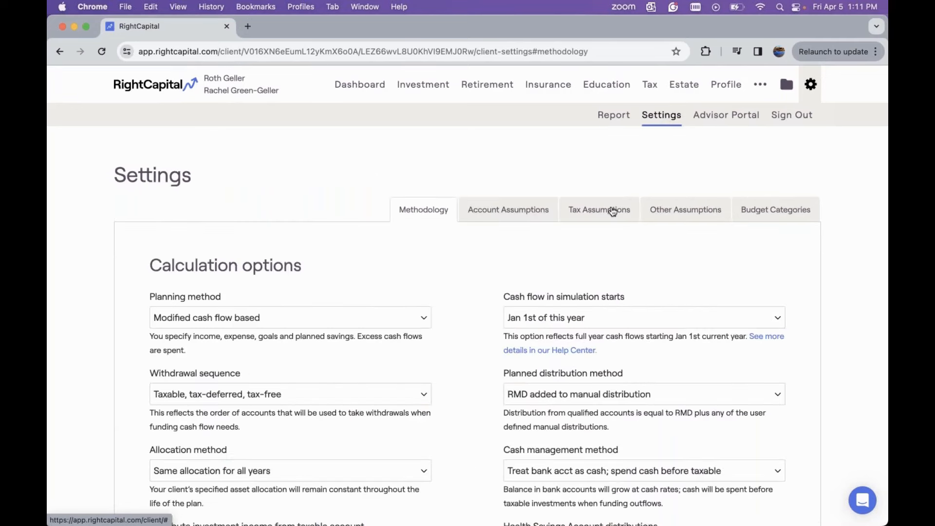
click(613, 211)
scroll(564, 305, down, 2)
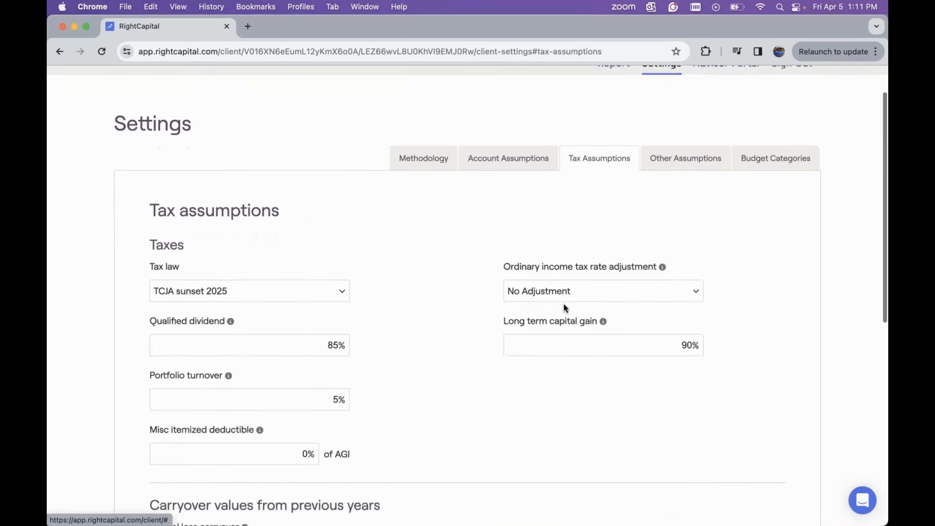
scroll(564, 307, down, 2)
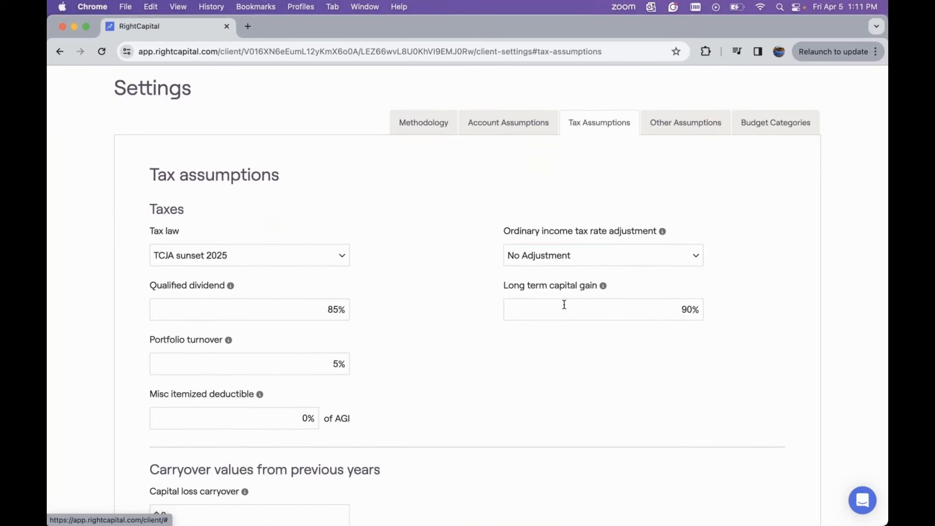
click(320, 262)
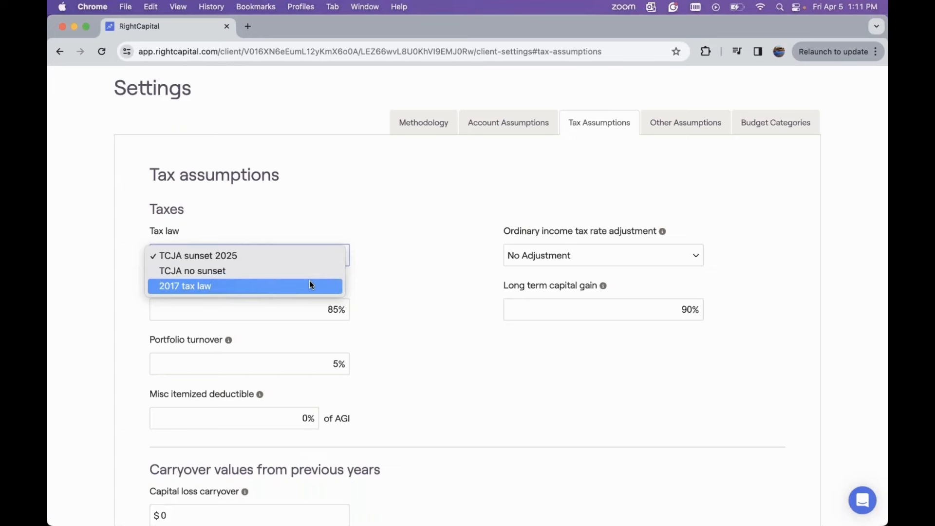
click(396, 288)
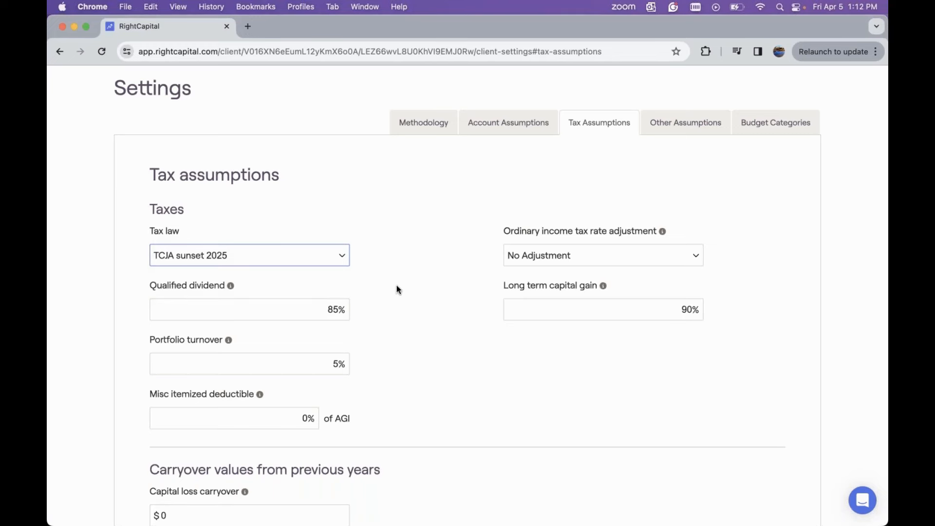
Return to the tax Distributions page and review the proposed distribution strategy, including the withdrawal sequences available as the comparison baseline.
scroll(396, 285, up, 3)
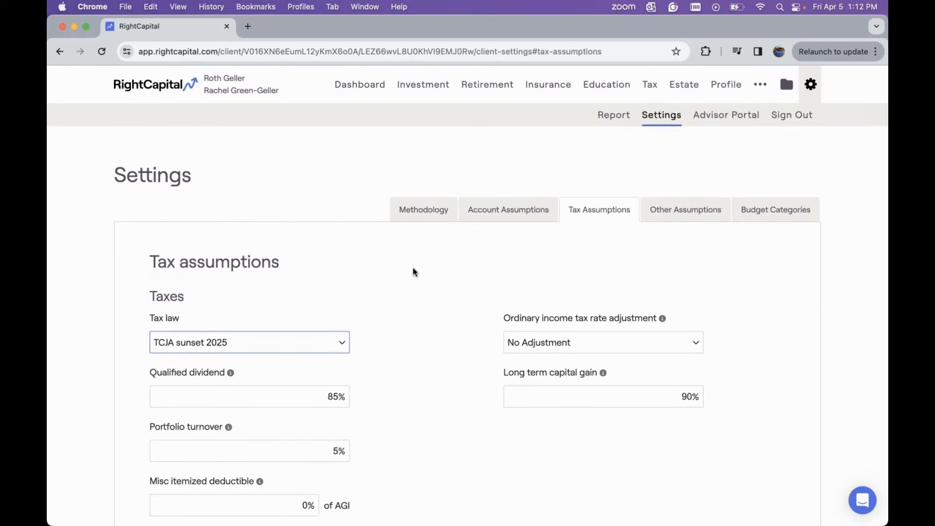
click(653, 99)
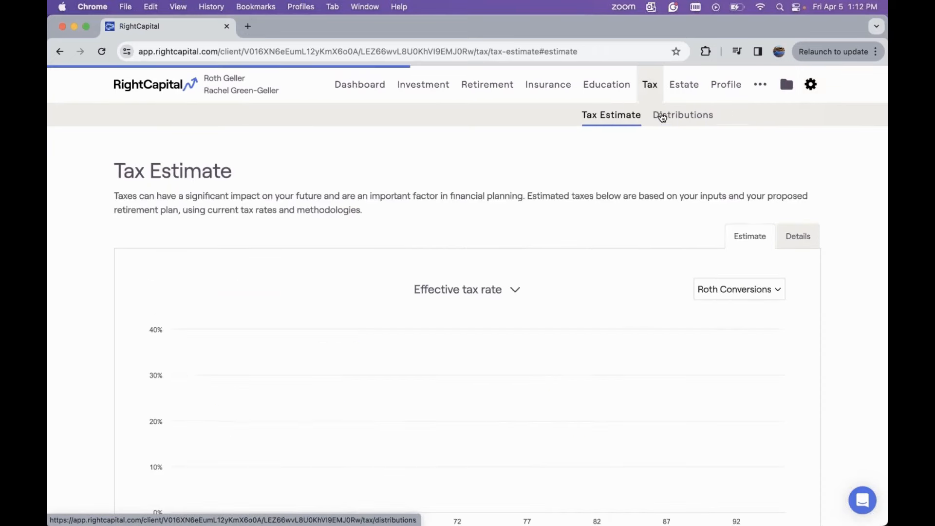
click(663, 120)
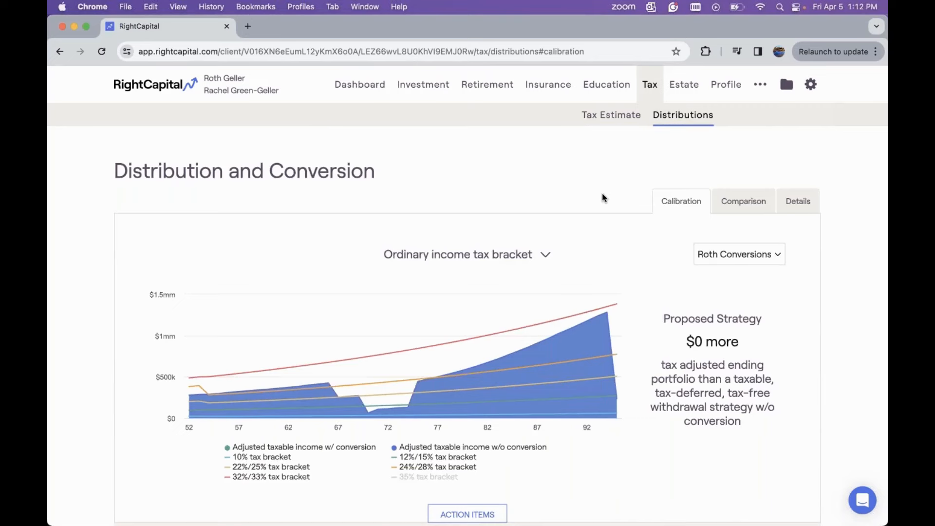
scroll(602, 194, down, 3)
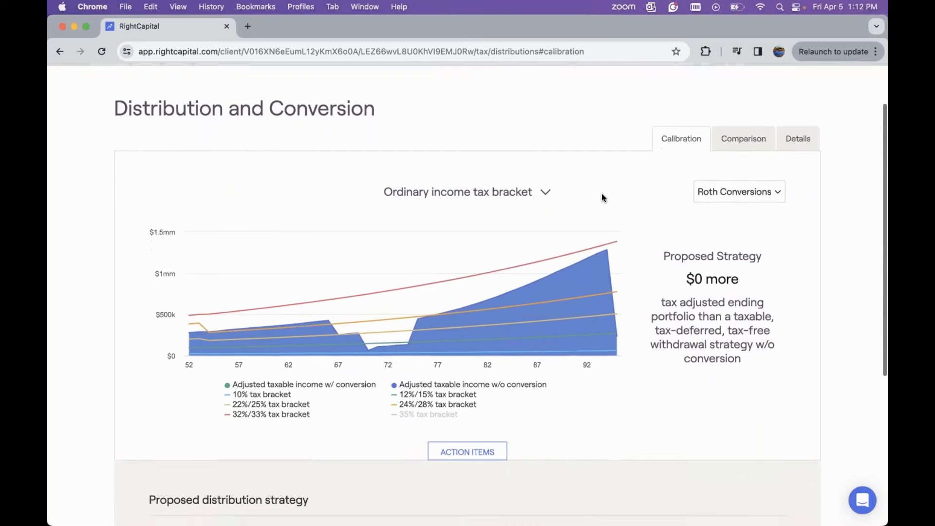
scroll(603, 197, down, 2)
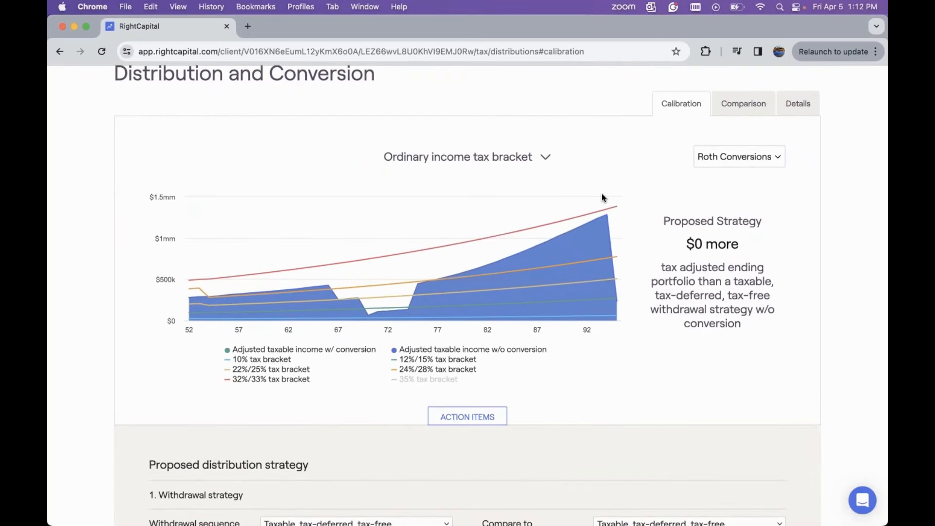
scroll(603, 197, down, 3)
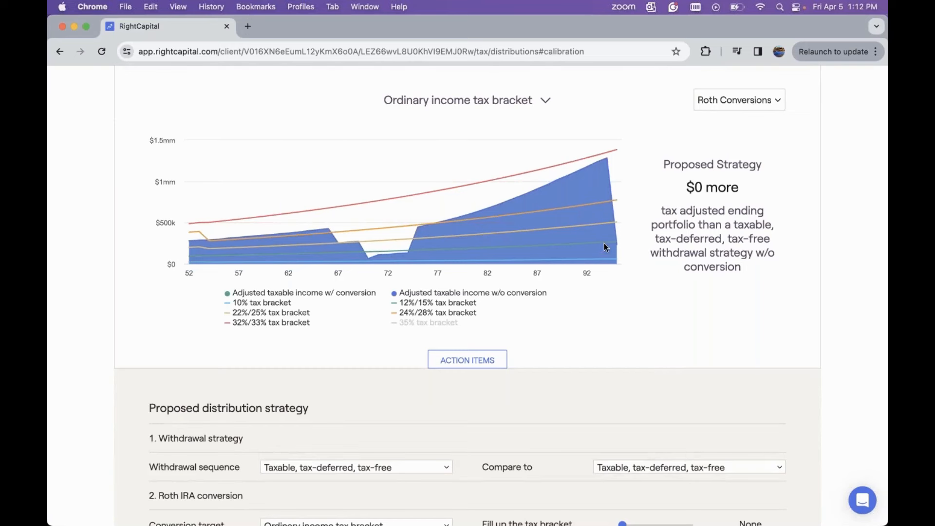
scroll(604, 268, down, 2)
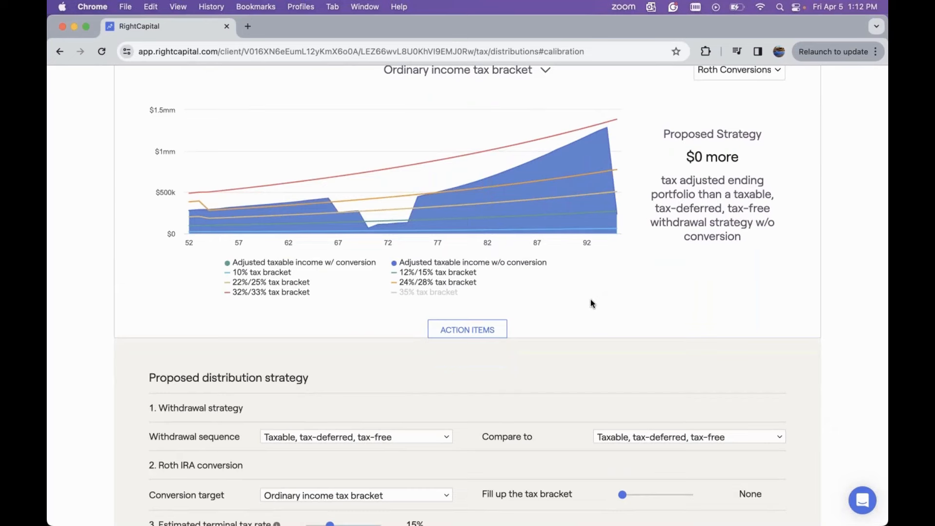
scroll(567, 337, down, 3)
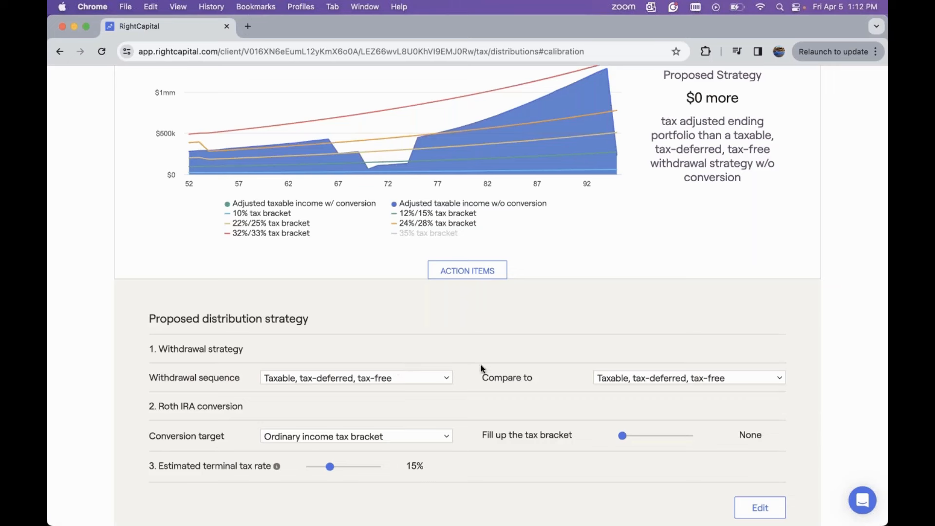
click(630, 378)
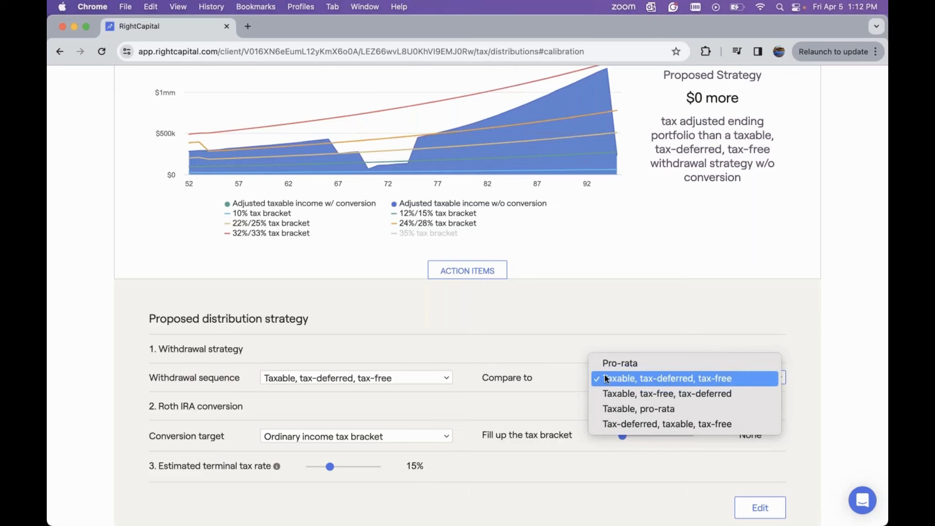
click(418, 374)
Set the proposed withdrawal sequence to Pro-rata and review its effect on the tax bracket chart and ending portfolio.
click(379, 377)
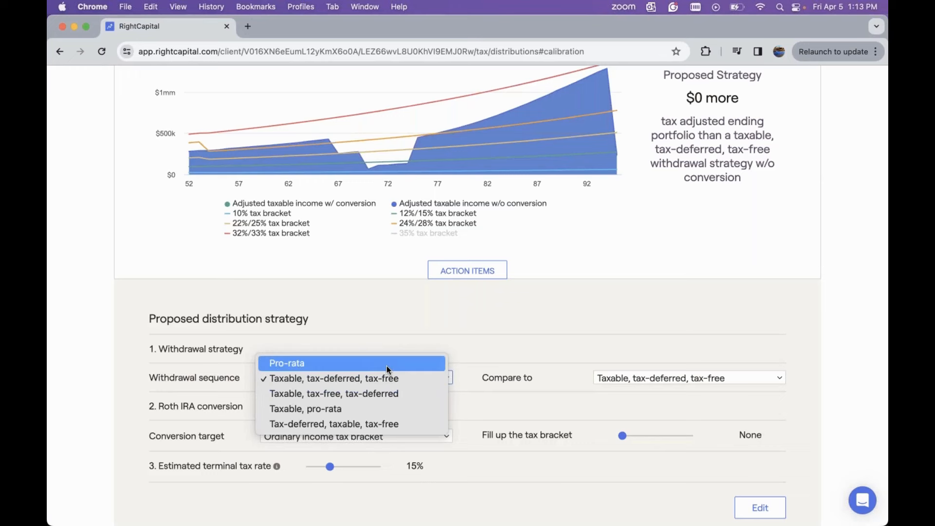
click(388, 366)
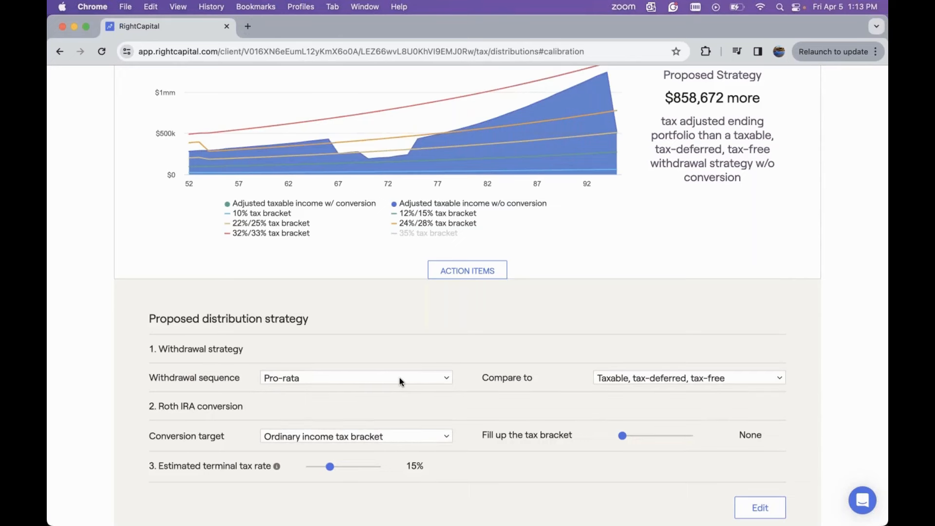
scroll(400, 378, up, 3)
scroll(400, 378, up, 4)
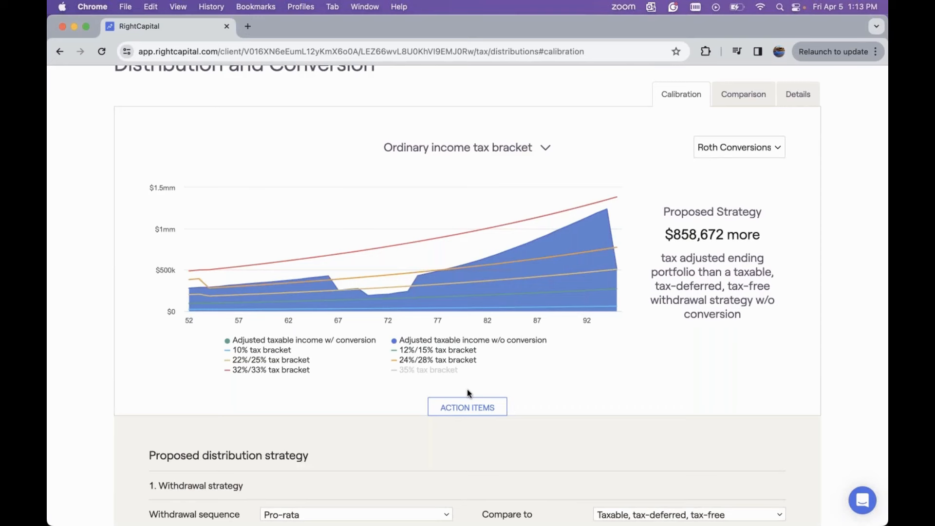
Try Taxable, tax-free, tax-deferred as the proposed withdrawal sequence, and switch it to Taxable, pro-rata.
scroll(466, 390, down, 5)
click(412, 402)
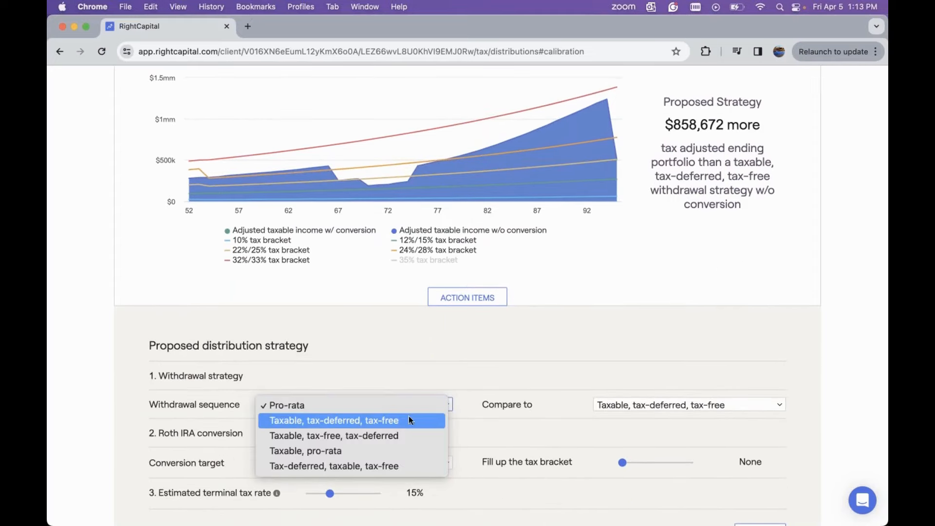
click(409, 435)
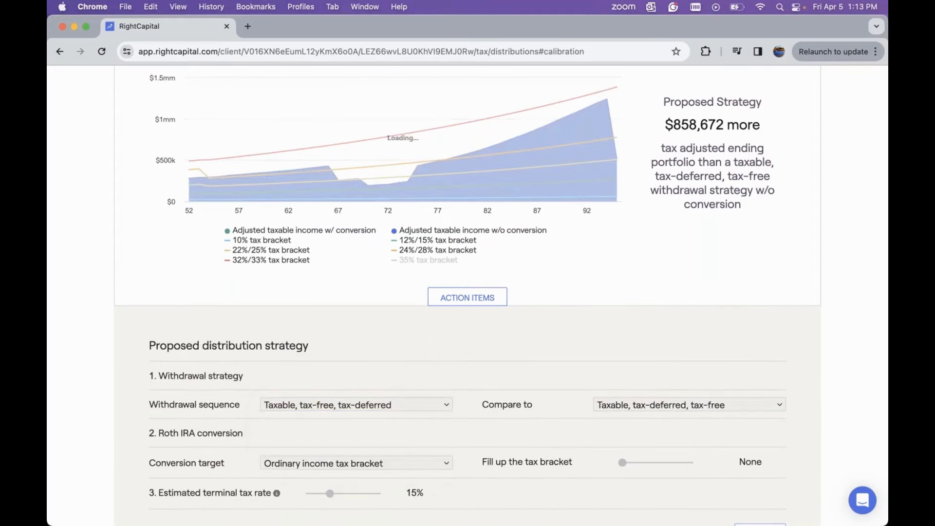
click(410, 405)
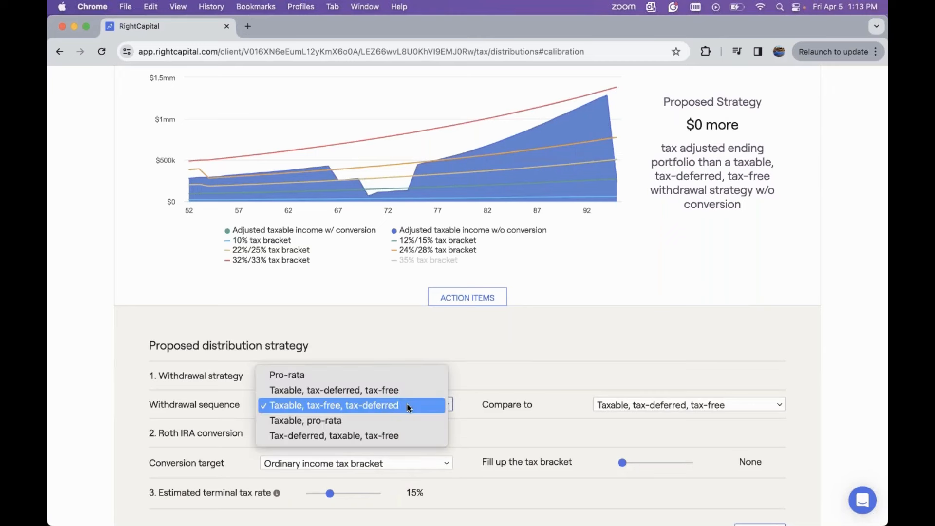
click(405, 415)
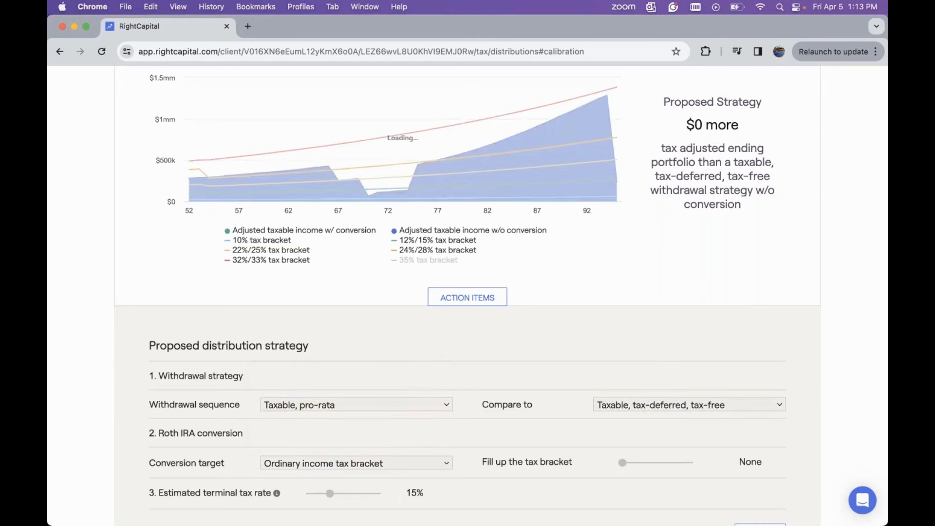
Set the proposed withdrawal sequence to Tax-deferred, taxable, tax-free and review its effect on the tax bracket chart.
click(379, 402)
click(382, 417)
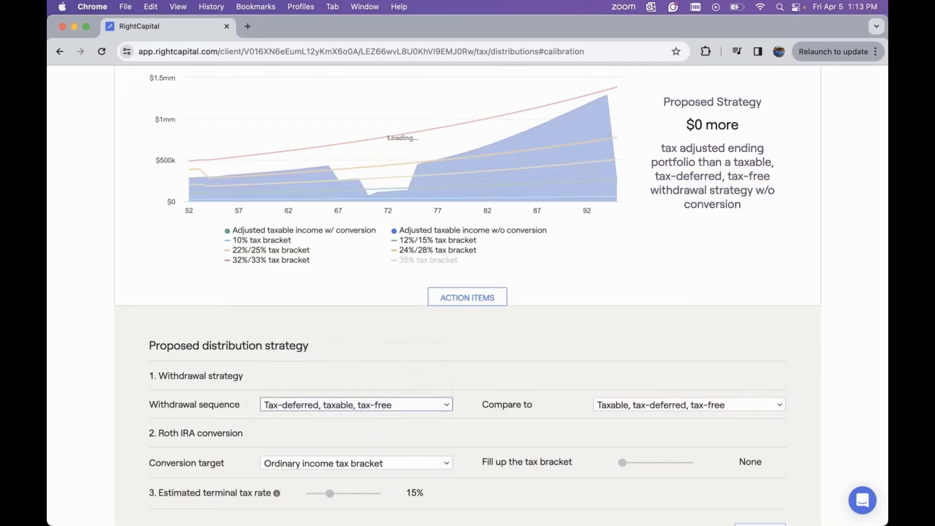
click(389, 408)
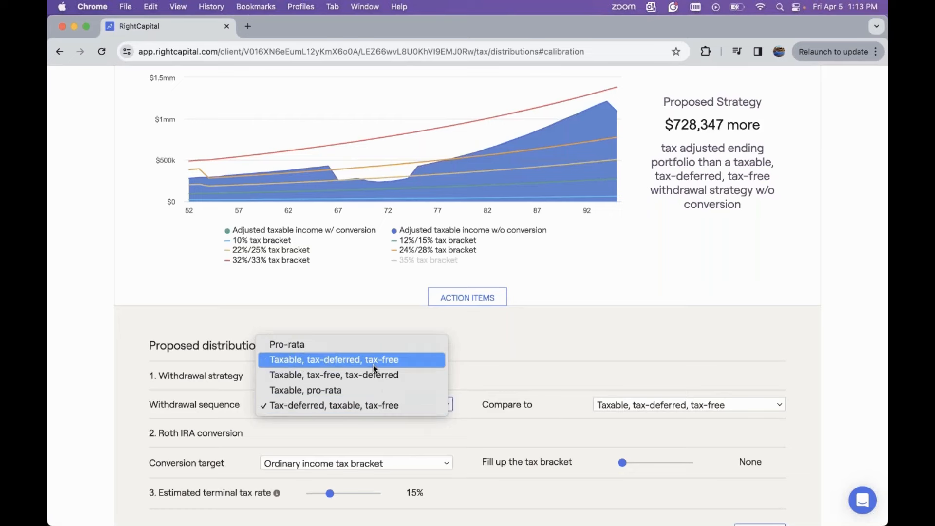
click(522, 361)
Open the Comparison view and examine the tax adjusted ending wealth of the proposed strategy against the baseline.
scroll(522, 363, up, 1)
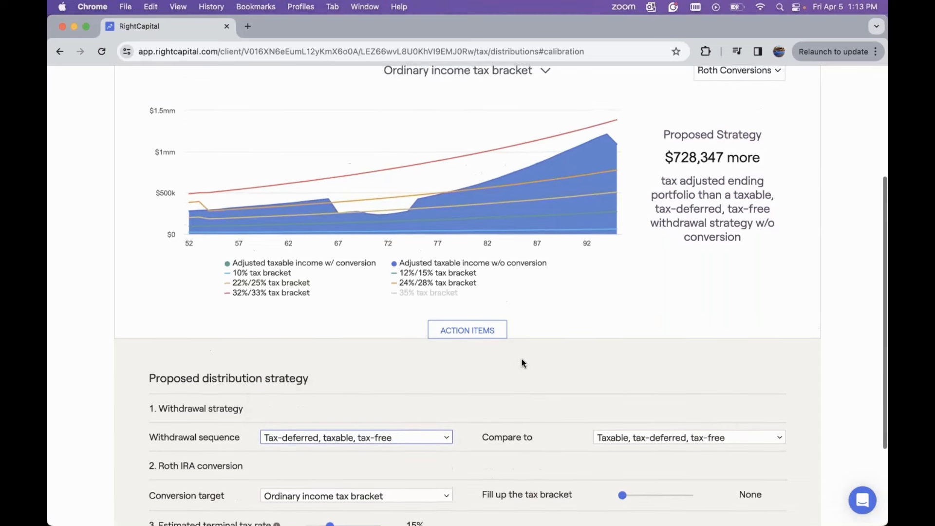
scroll(688, 203, up, 1)
scroll(688, 202, up, 4)
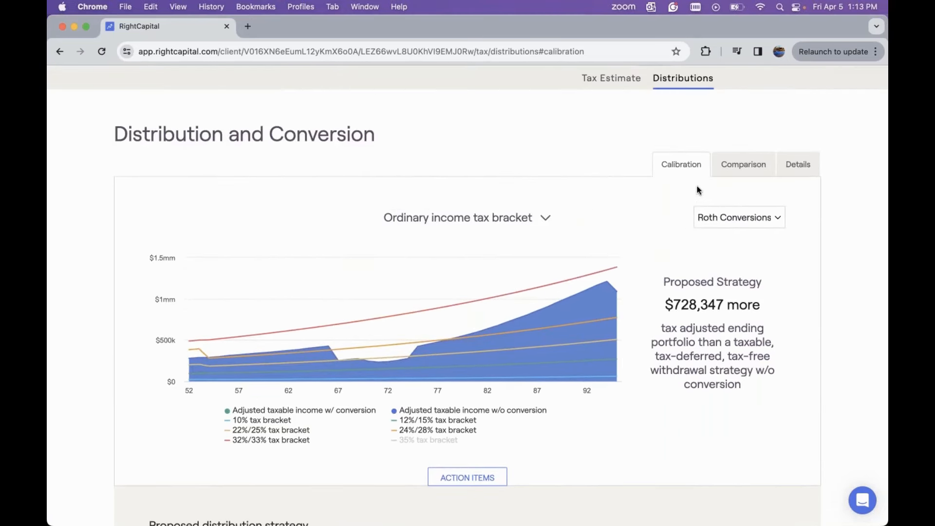
click(754, 172)
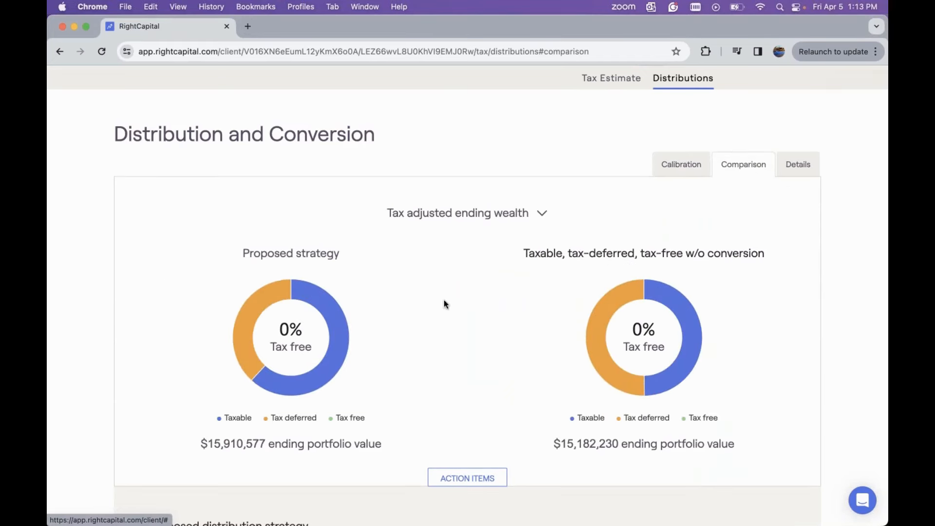
scroll(432, 312, down, 2)
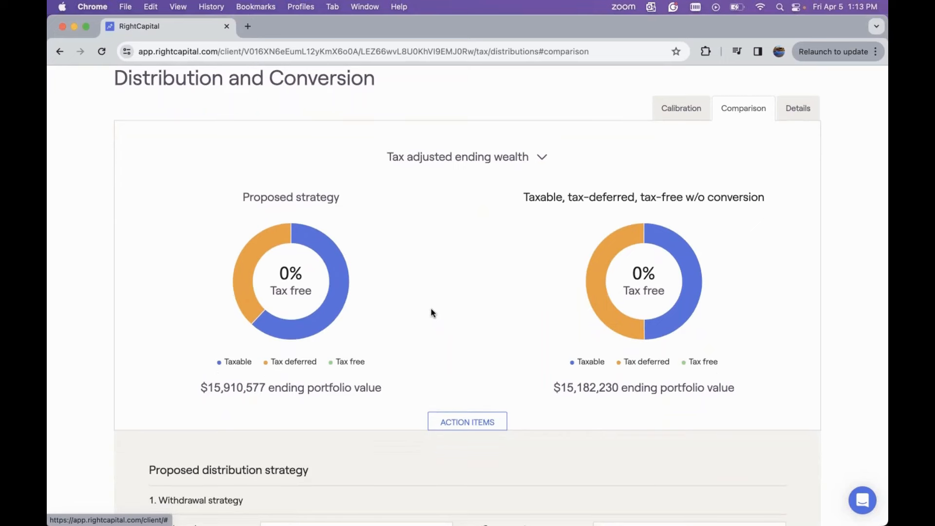
mouse_move(242, 312)
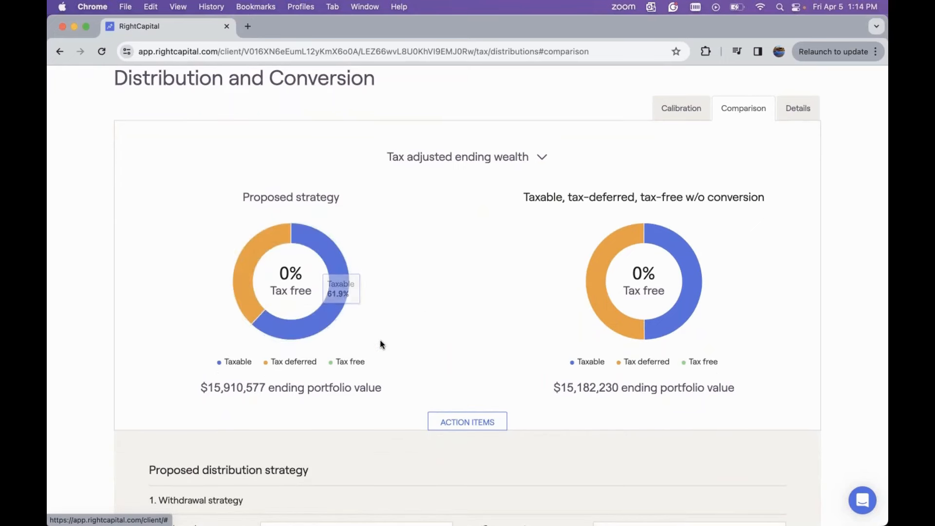
scroll(381, 345, down, 2)
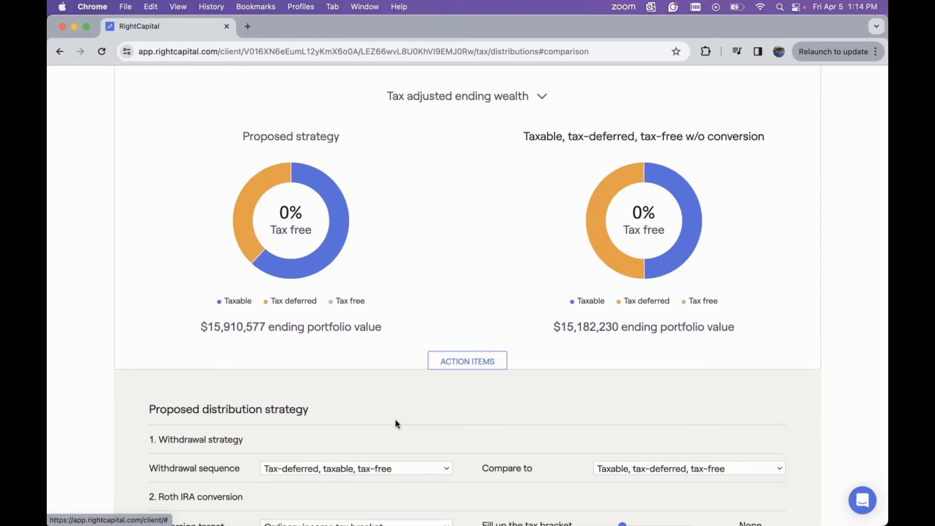
Try Pro-rata as the proposed withdrawal sequence and compare its tax adjusted ending wealth with the baseline.
click(428, 469)
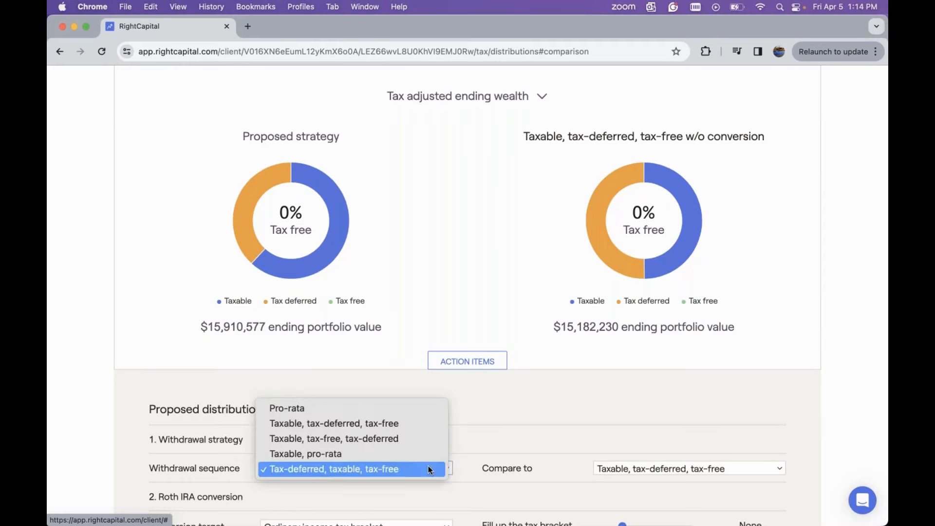
click(428, 409)
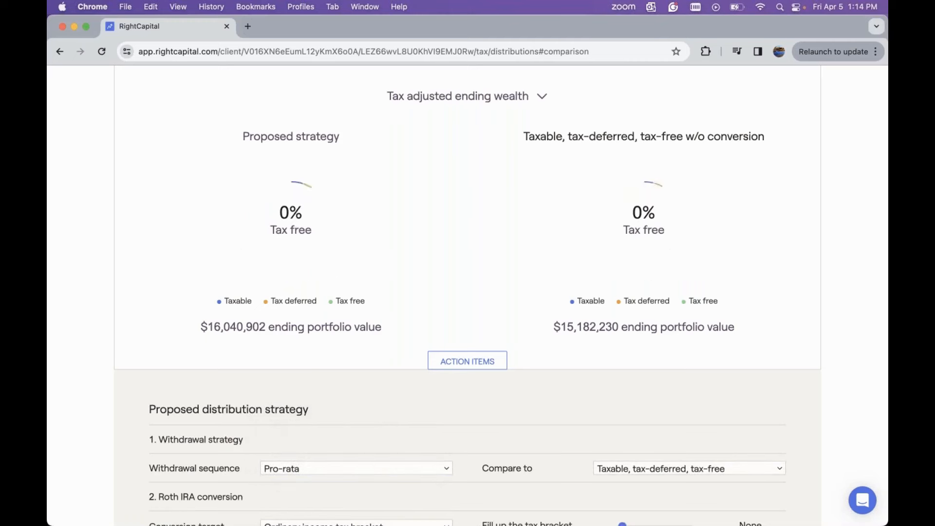
scroll(449, 319, up, 1)
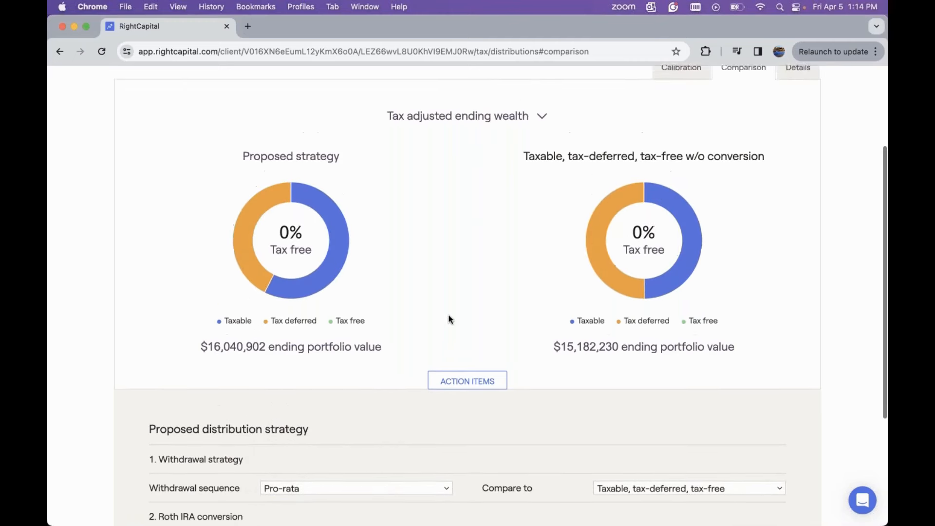
scroll(448, 319, up, 1)
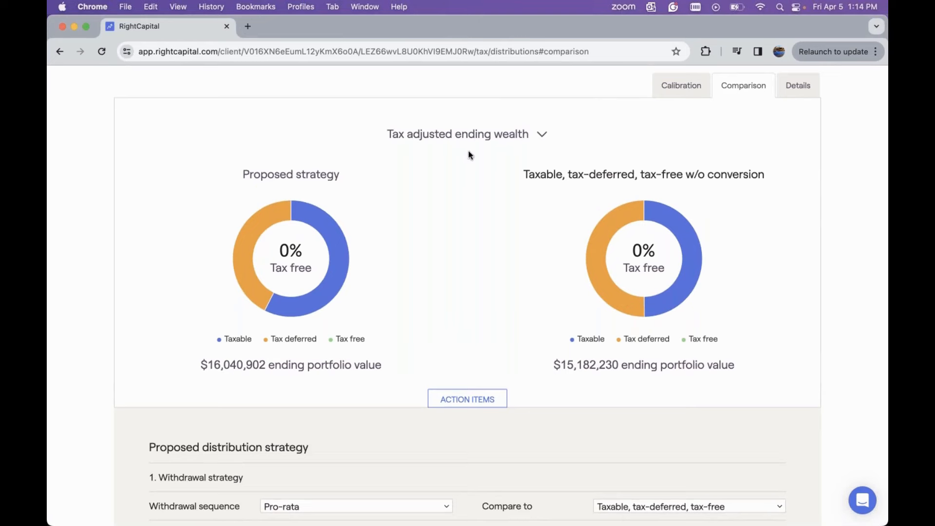
Switch the comparison to Withdrawal and examine the yearly withdrawals by account type for both strategies.
click(478, 137)
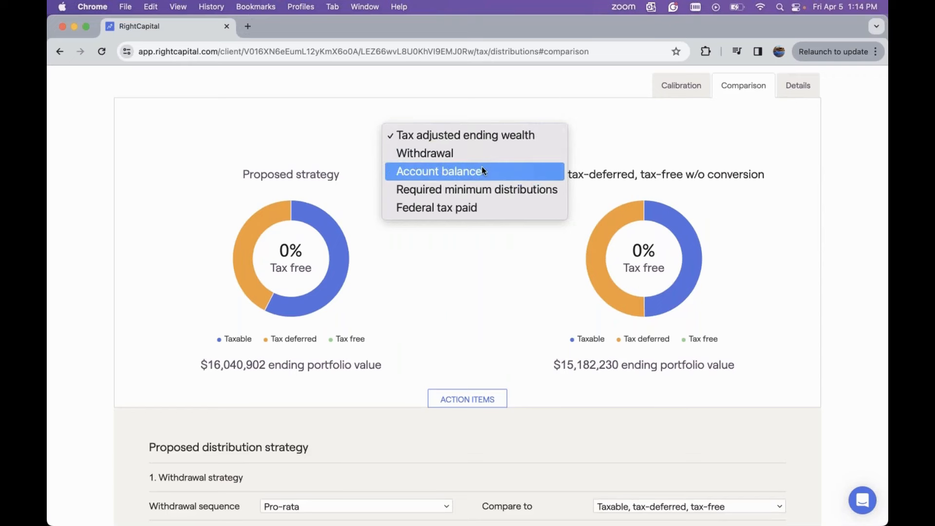
click(490, 154)
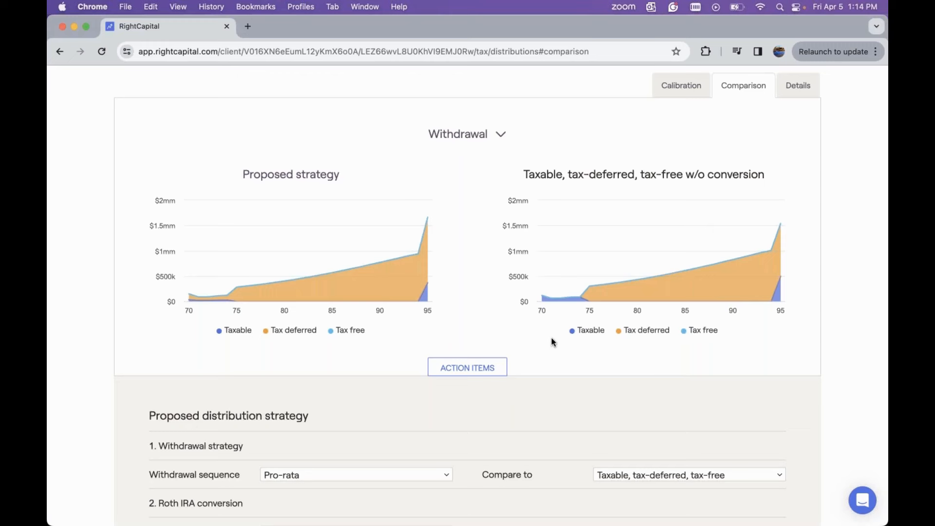
mouse_move(386, 288)
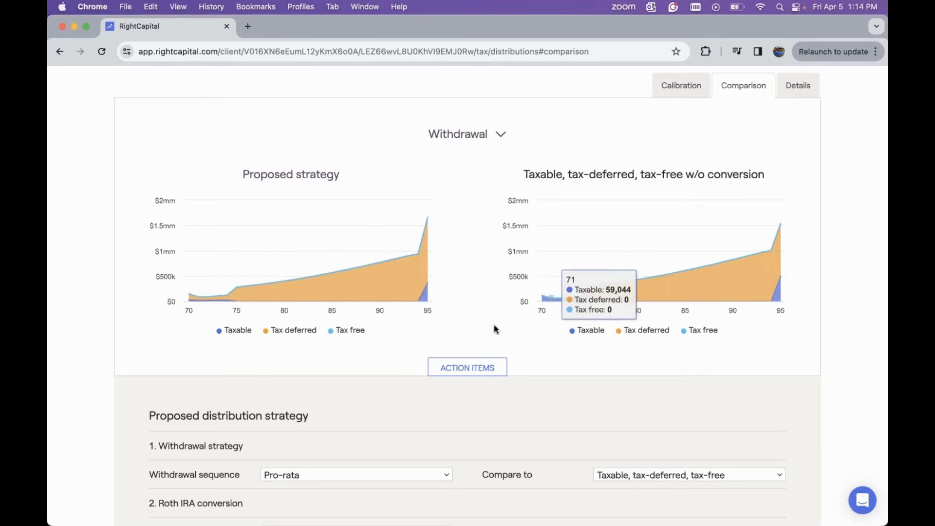
Return to the Calibration view and set the proposed withdrawal sequence to Taxable, tax-deferred, tax-free.
scroll(494, 326, down, 1)
scroll(494, 327, up, 3)
click(680, 153)
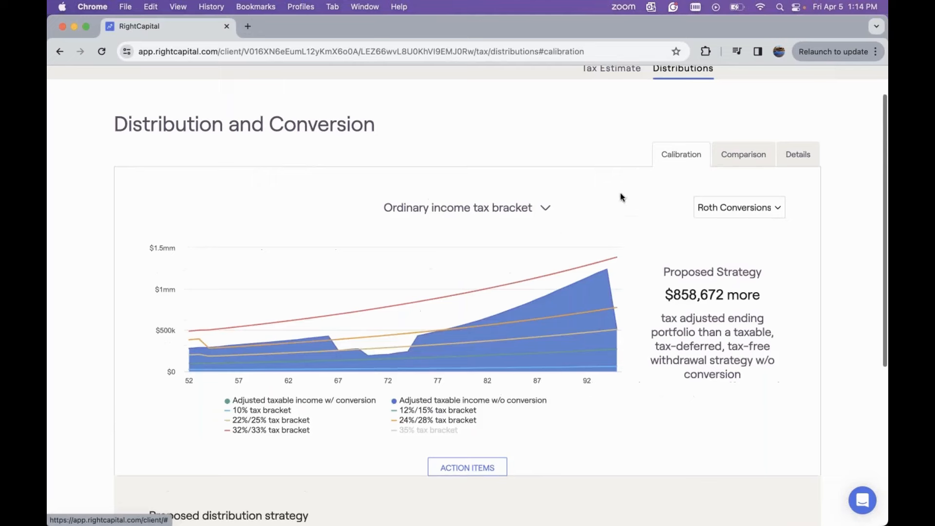
scroll(558, 232, down, 5)
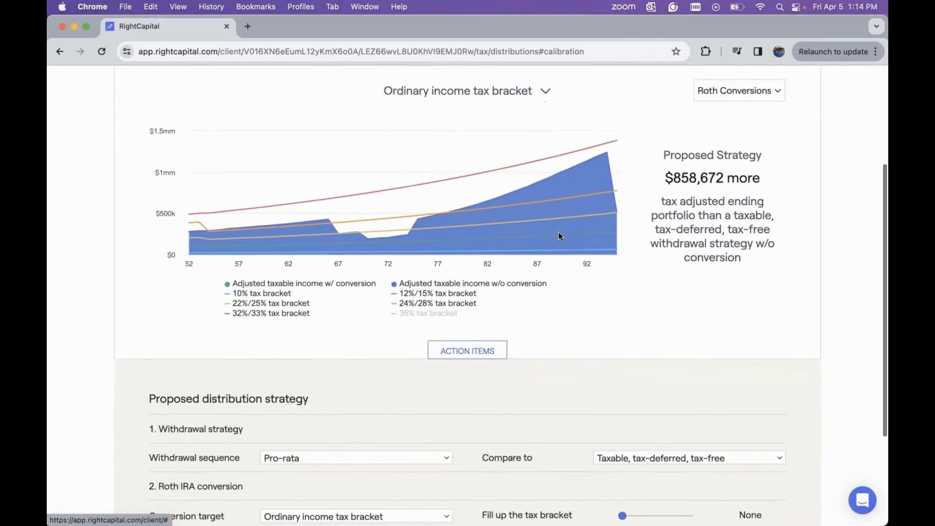
scroll(545, 262, down, 1)
click(388, 331)
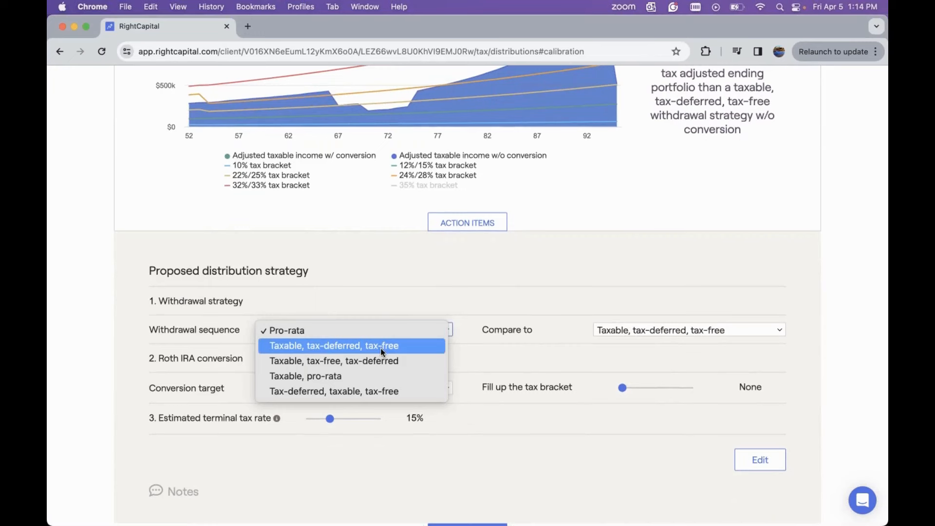
click(383, 350)
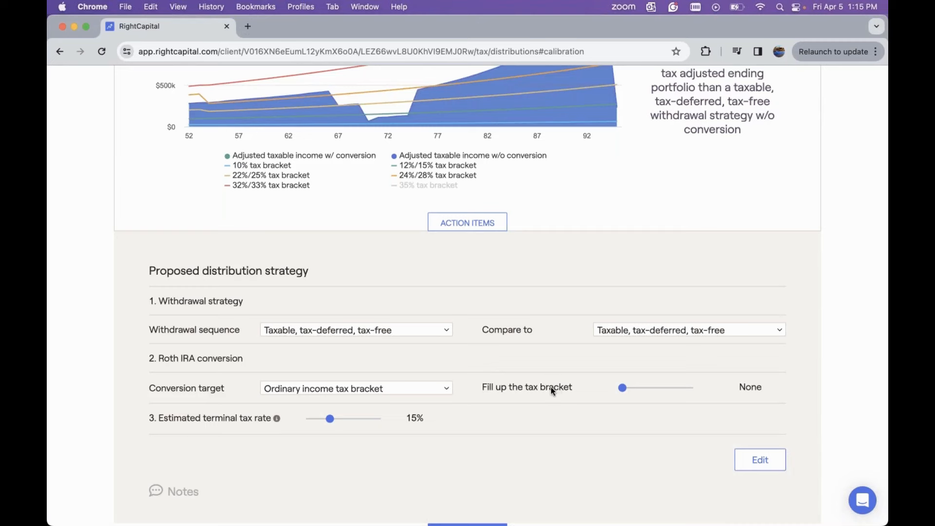
Set the Roth IRA conversion to fill up the 32%/33% tax bracket and review the effect on the chart.
scroll(590, 393, up, 2)
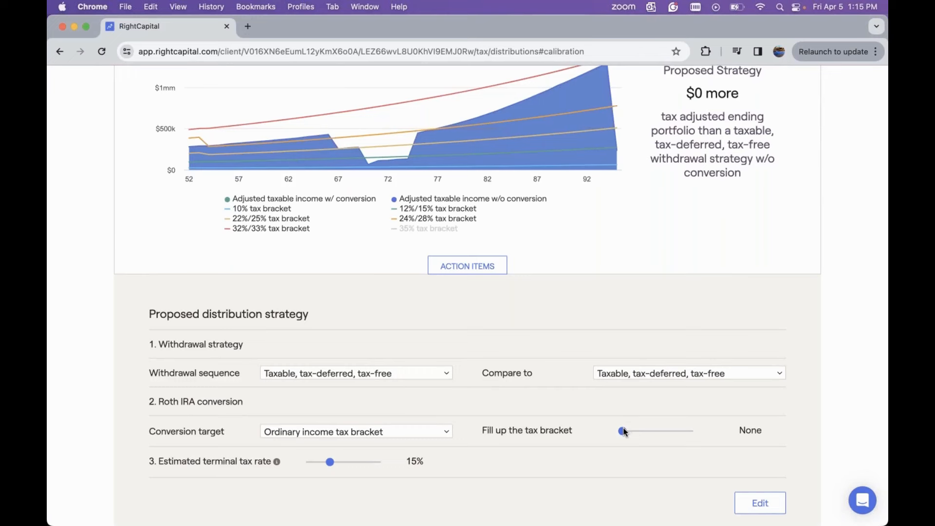
drag(635, 431, 680, 433)
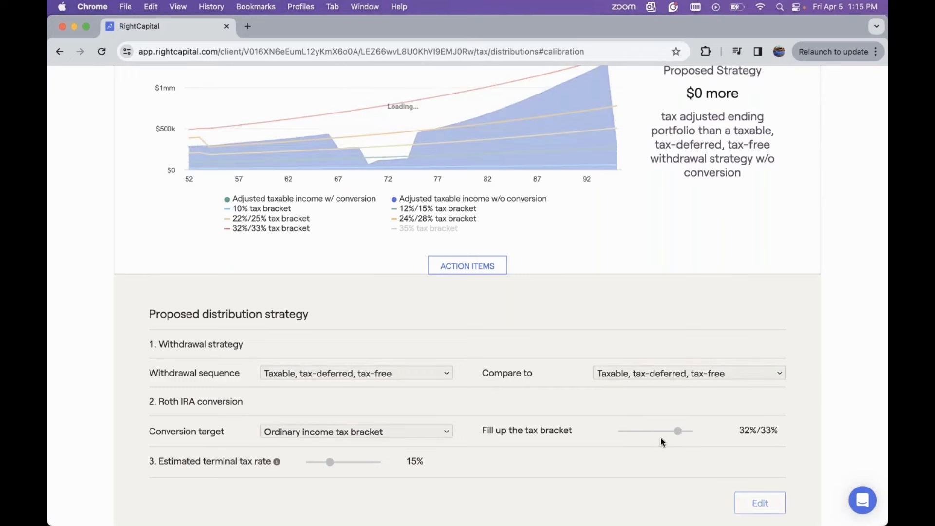
scroll(549, 392, up, 4)
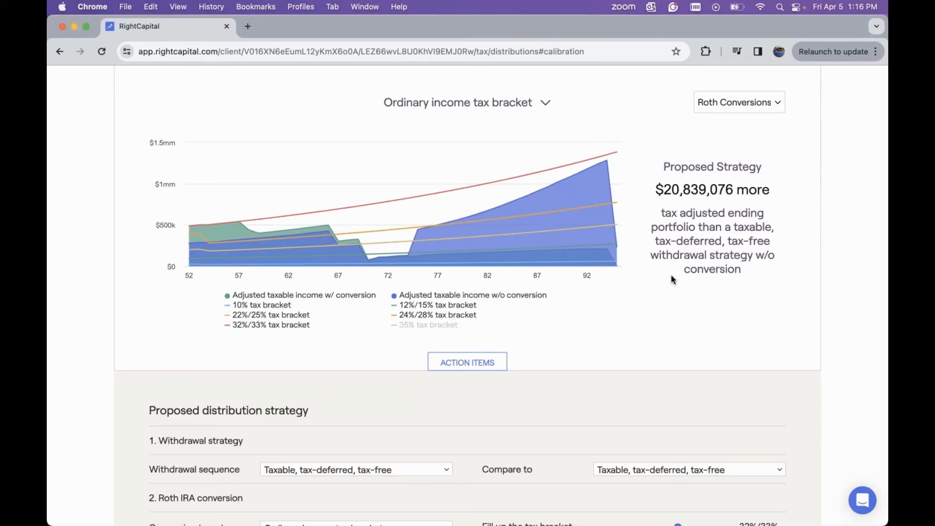
scroll(671, 277, down, 4)
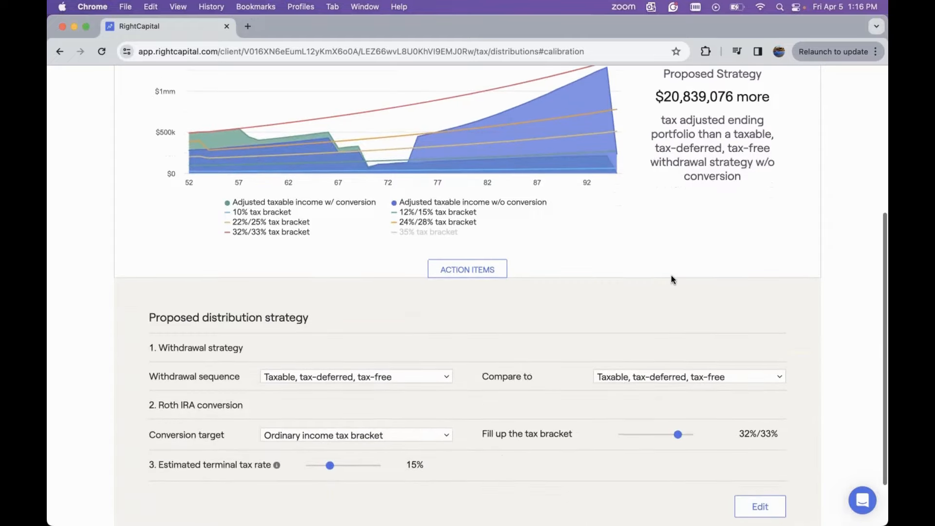
Examine the Key tax components and Capital gains tax bracket charts for the proposed strategy.
scroll(672, 278, up, 6)
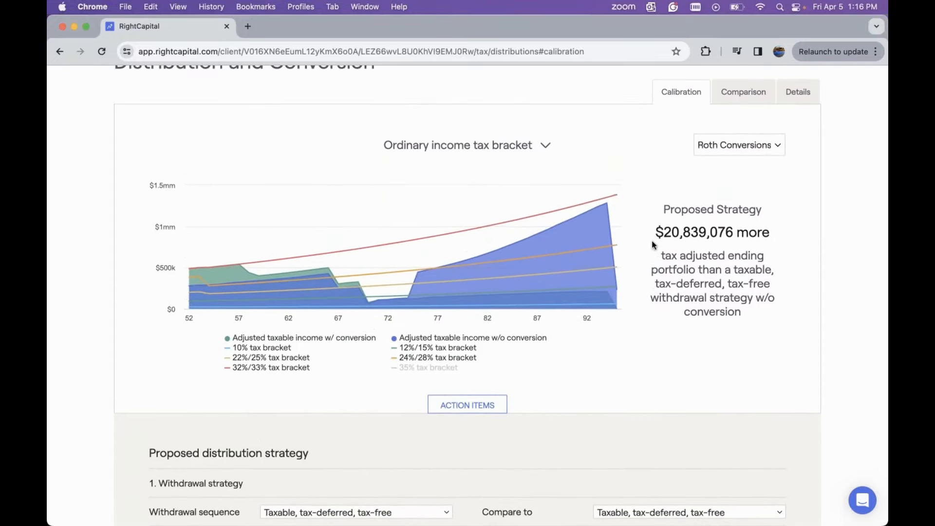
click(482, 148)
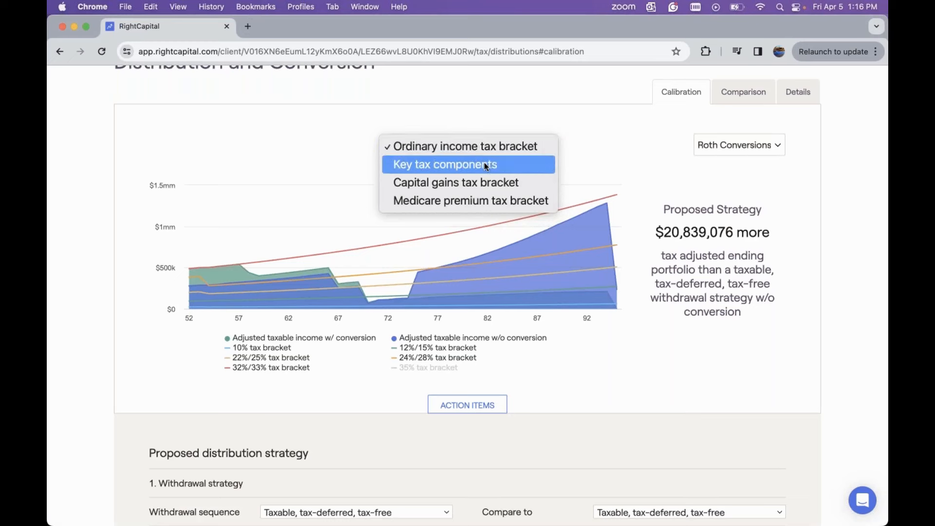
click(484, 163)
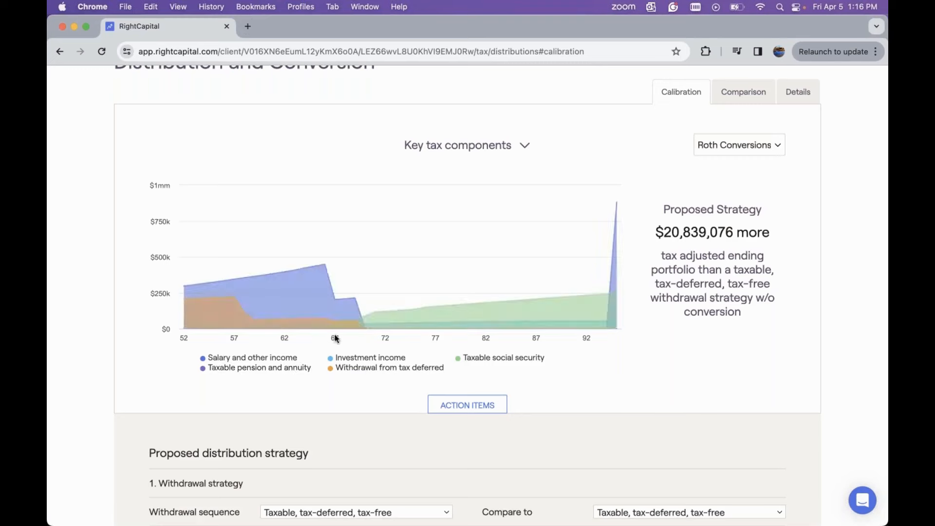
click(476, 147)
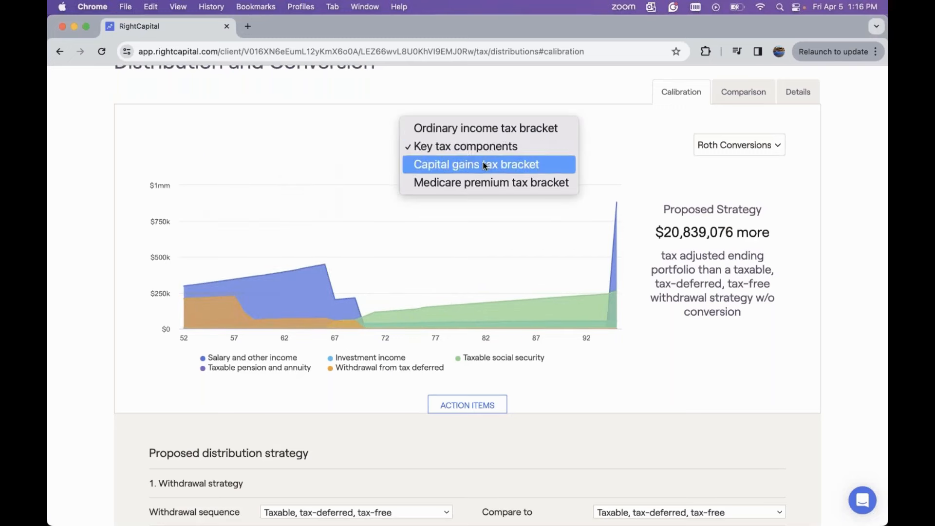
click(485, 166)
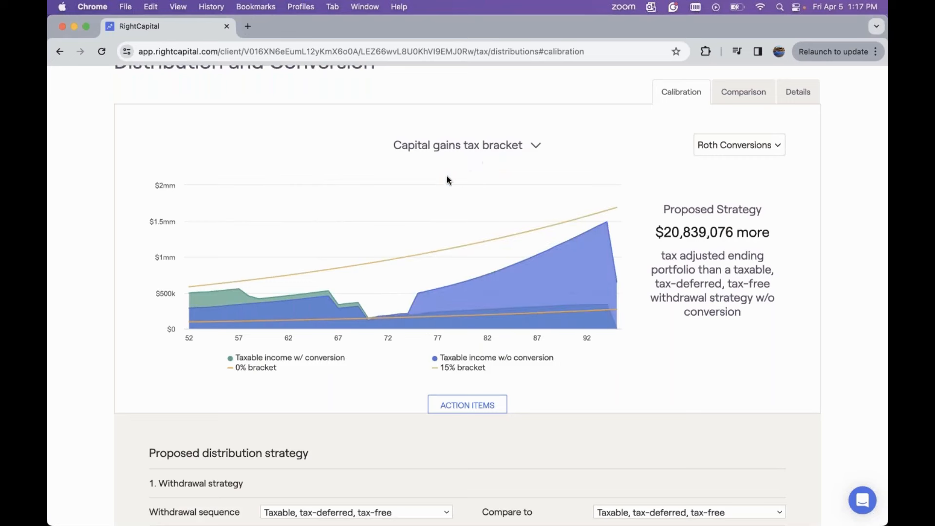
mouse_move(232, 228)
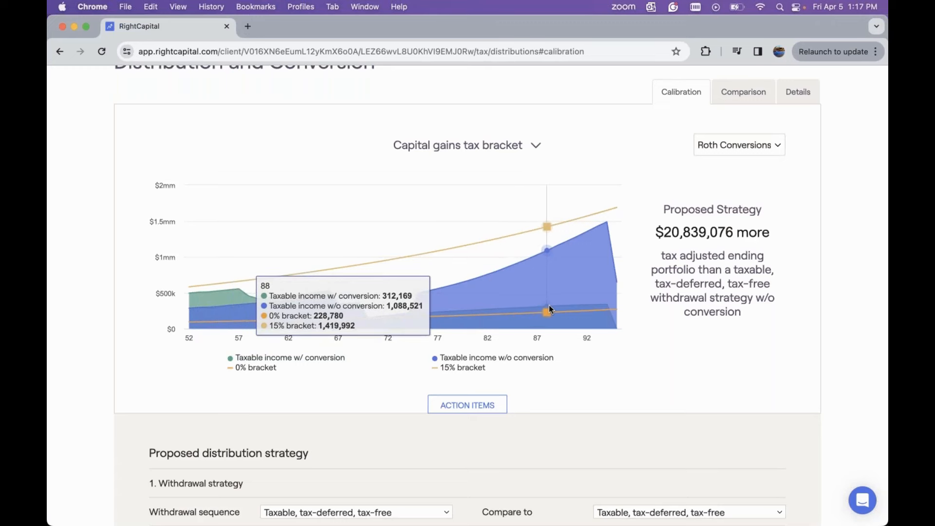
Review the Medicare premium tax bracket chart and switch back to the Ordinary income tax bracket chart.
click(494, 145)
click(493, 165)
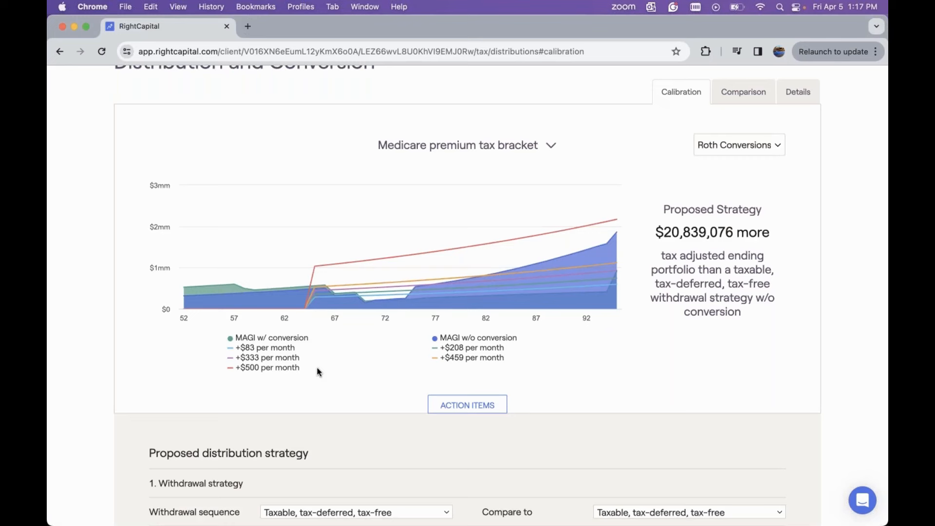
click(511, 145)
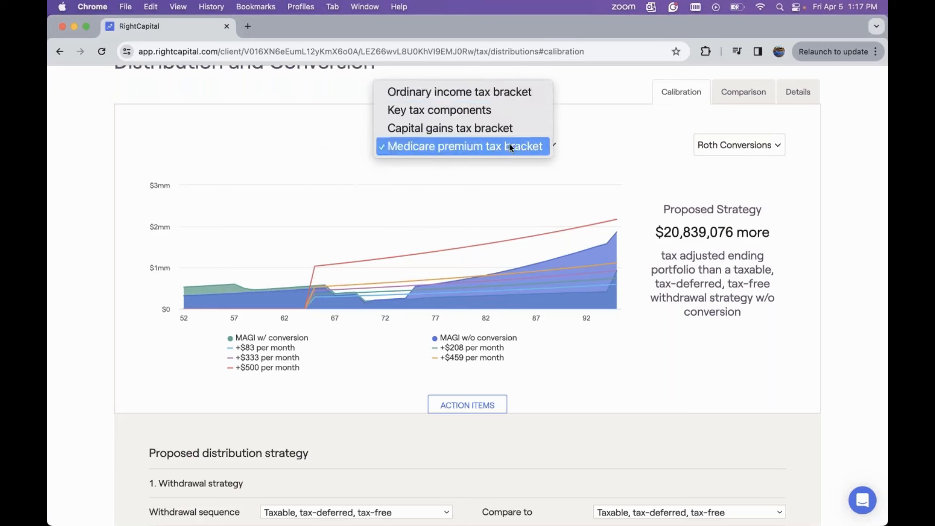
click(517, 92)
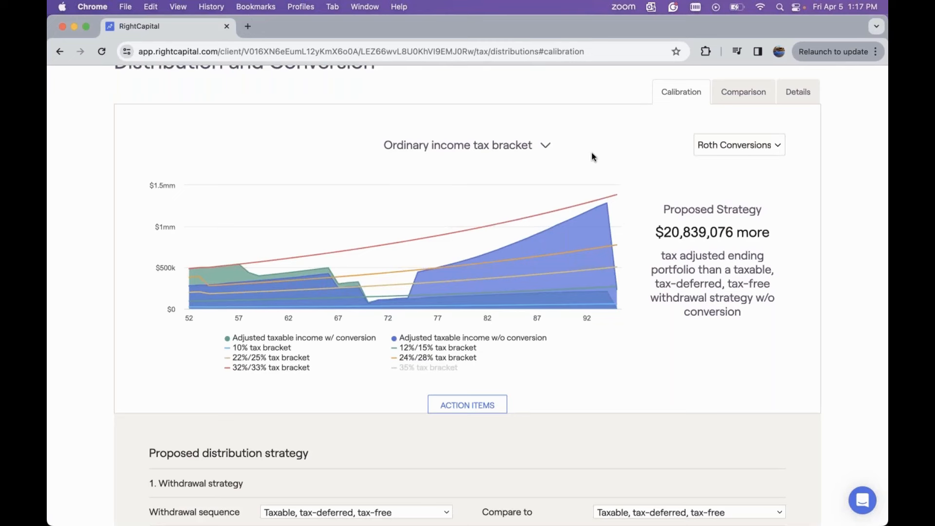
Compare the Roth conversion strategy's tax adjusted ending wealth and tax-free share with the baseline in the Comparison view.
click(742, 97)
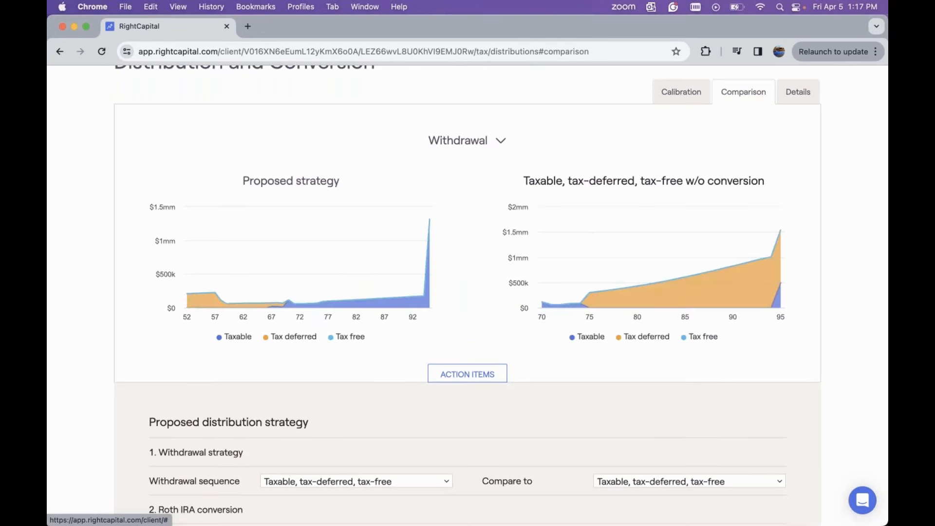
click(487, 148)
click(531, 126)
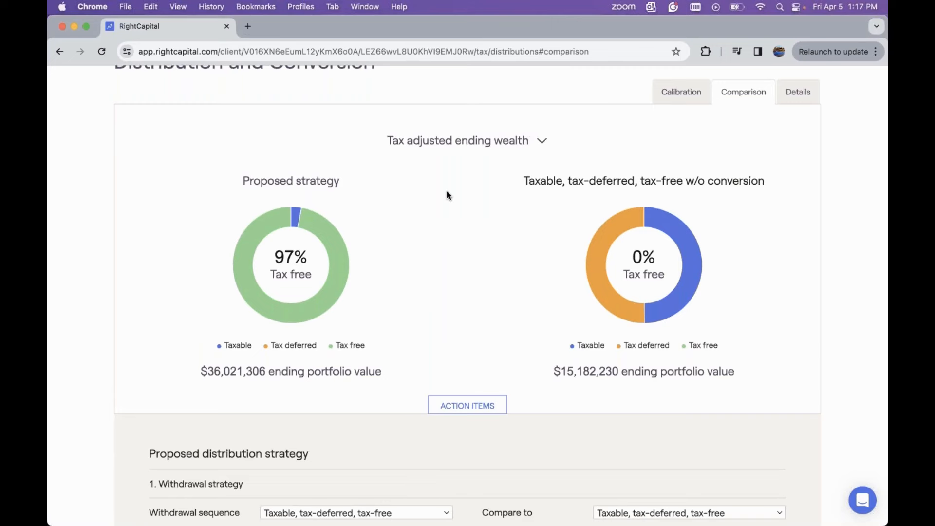
mouse_move(325, 302)
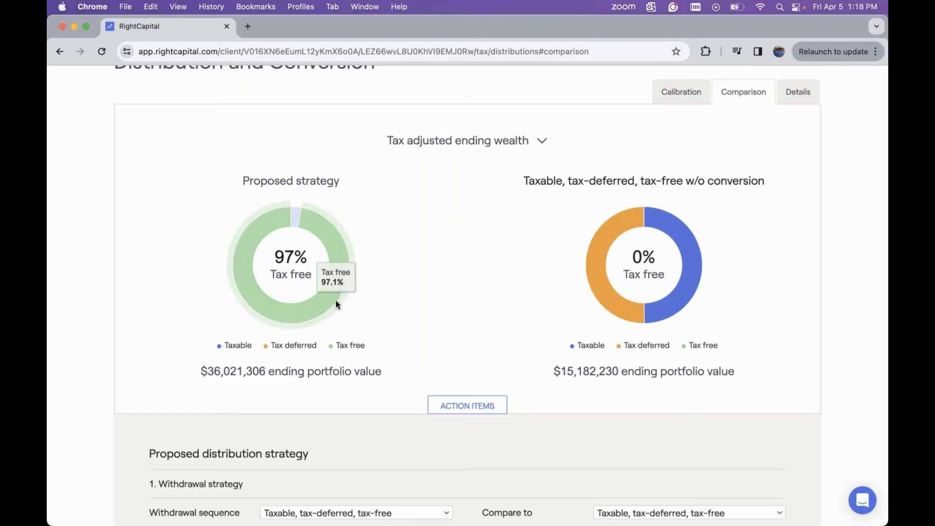
Compare the Withdrawal and Account balance charts of the proposed strategy against the strategy without conversion.
click(505, 145)
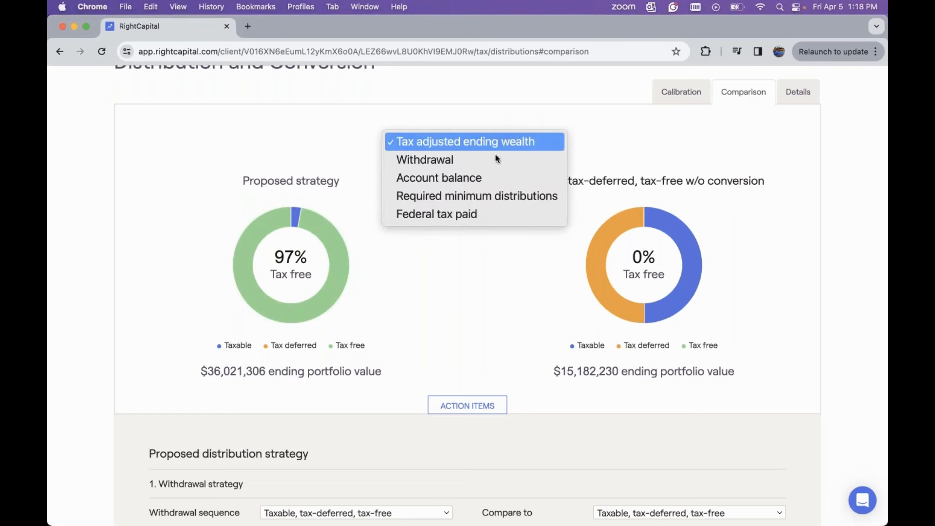
click(488, 162)
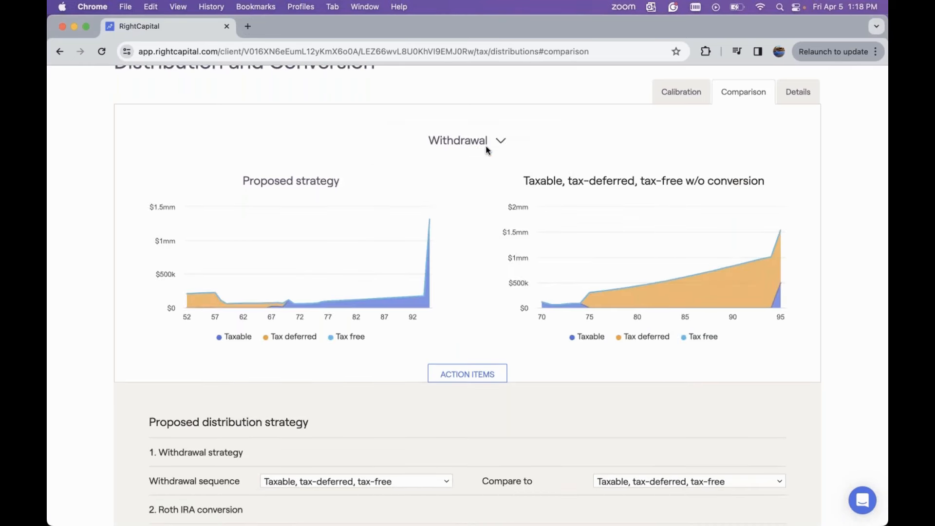
click(480, 143)
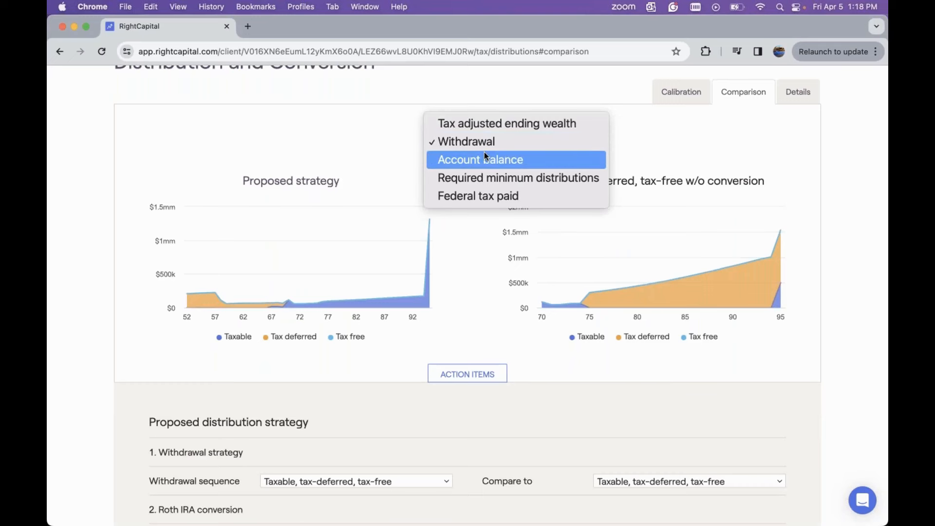
click(484, 154)
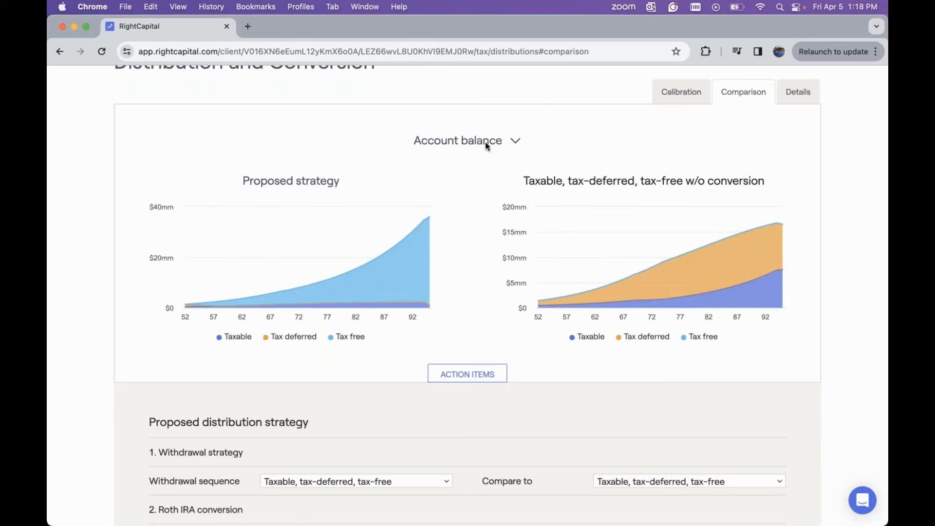
Compare the Required minimum distributions and Federal tax paid charts of the proposed strategy and the strategy without conversion.
click(485, 142)
click(500, 160)
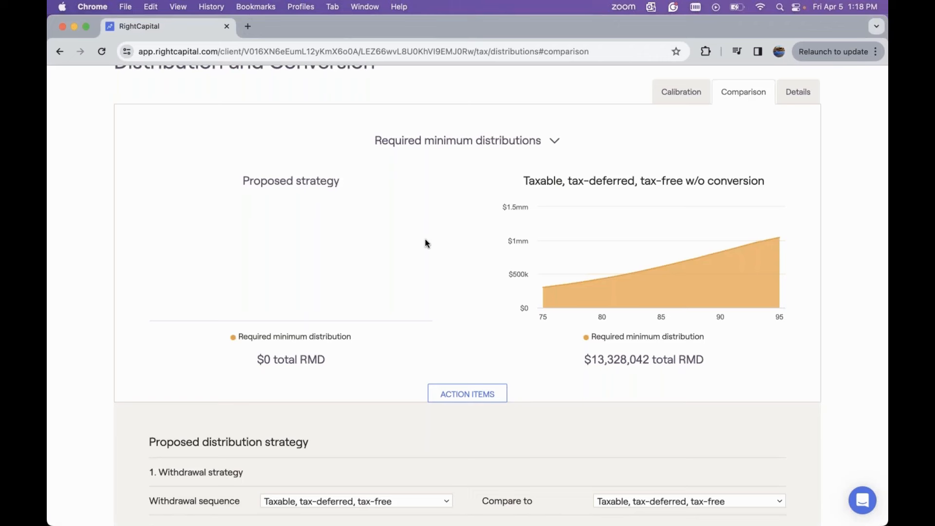
click(452, 142)
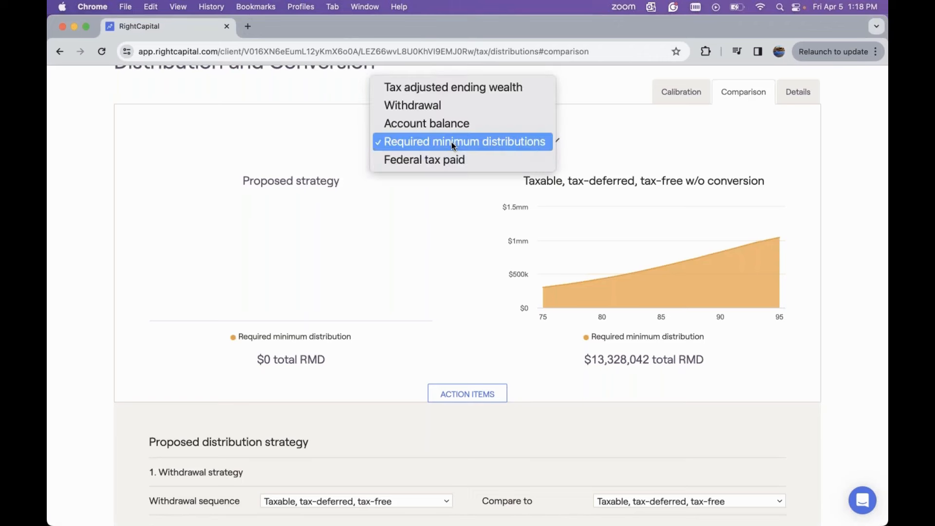
click(481, 160)
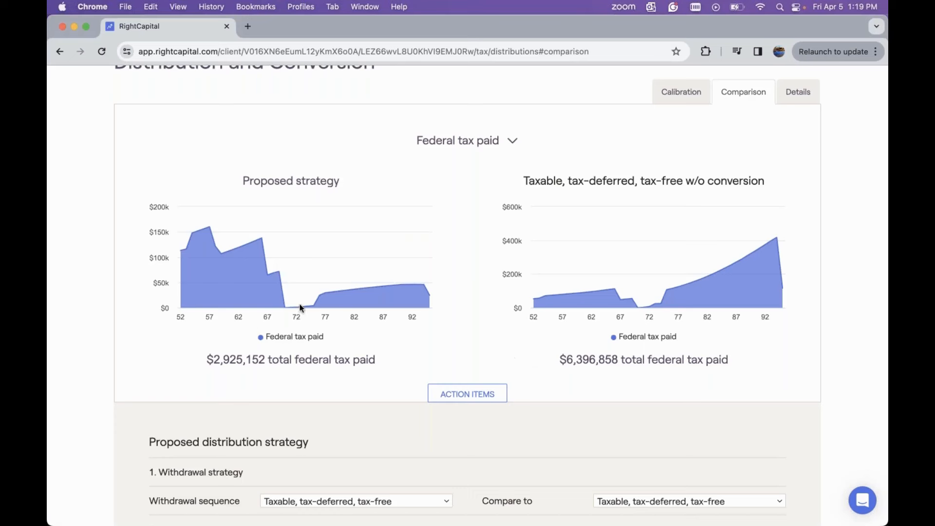
mouse_move(250, 289)
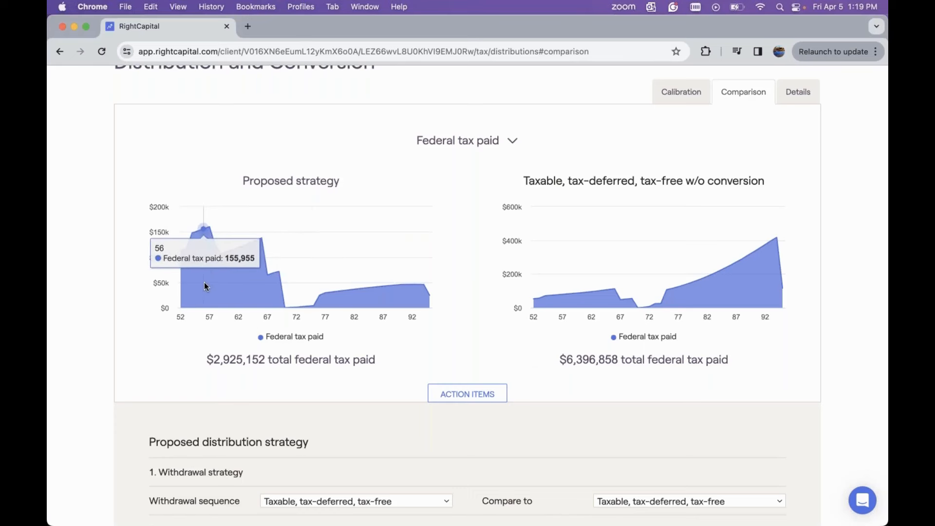
mouse_move(546, 302)
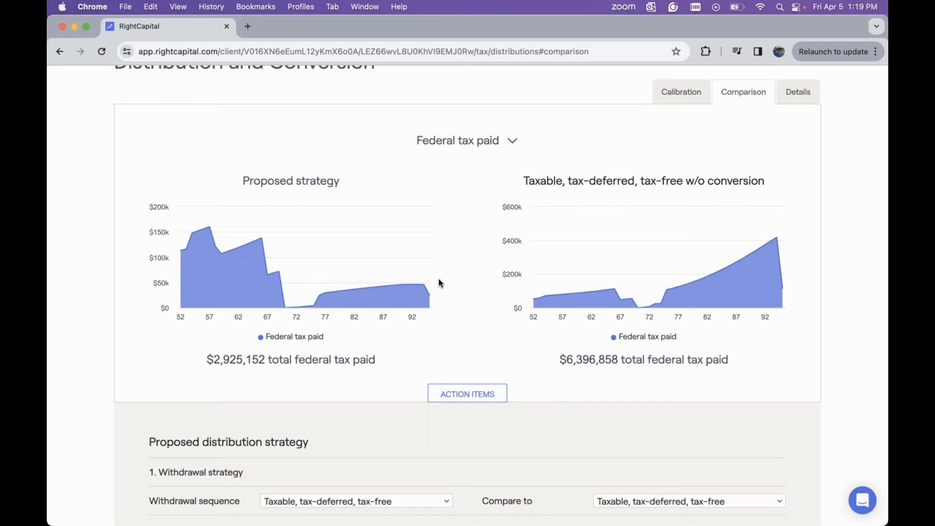
scroll(439, 279, down, 2)
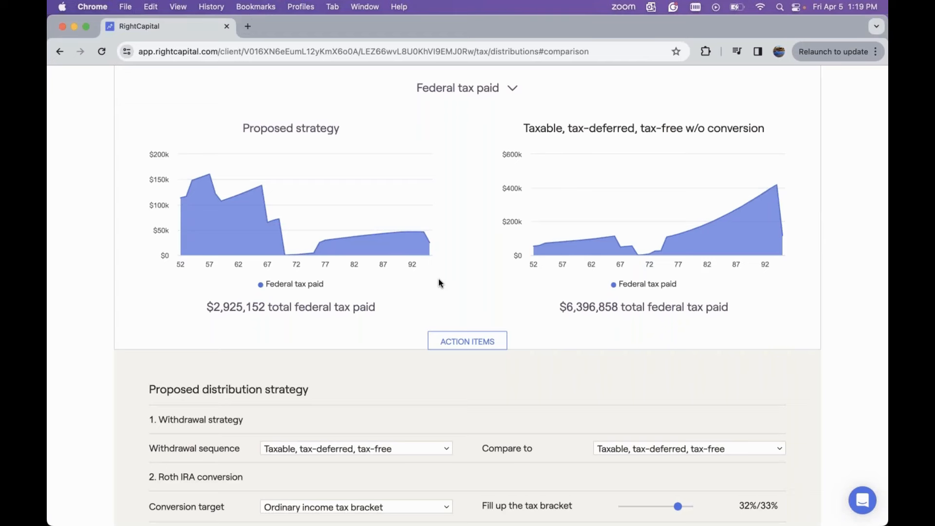
scroll(438, 280, down, 3)
scroll(440, 284, up, 6)
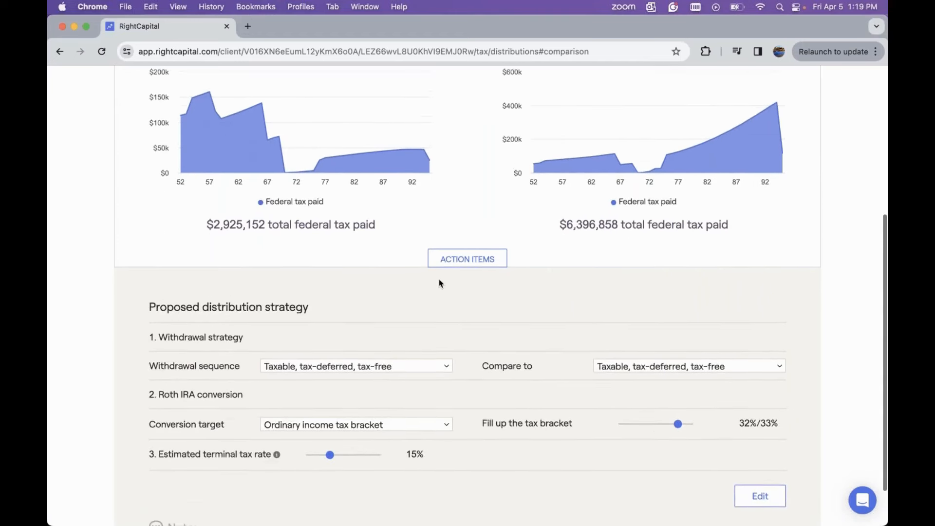
Open the Details view and examine the yearly conversion amounts, withdrawals and account balances in the Withdrawal and conversion table.
click(795, 143)
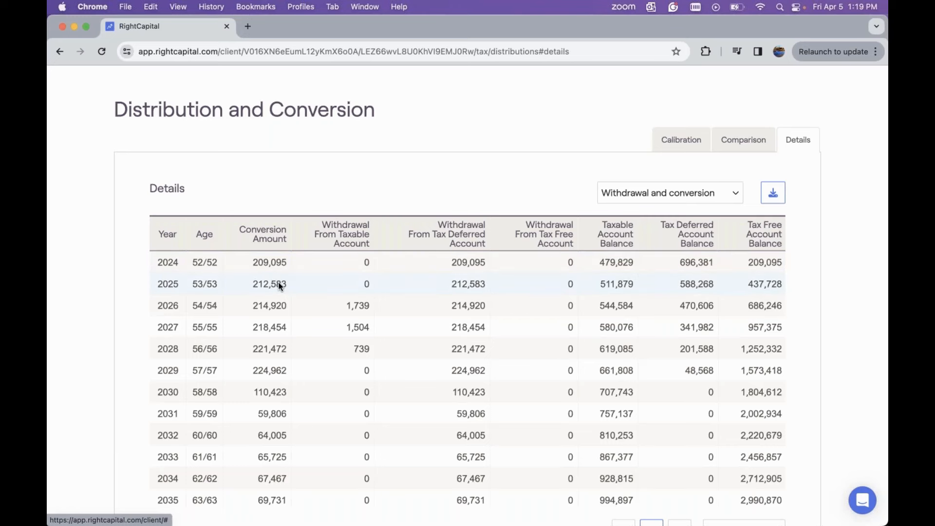
scroll(280, 286, down, 5)
scroll(280, 286, down, 5)
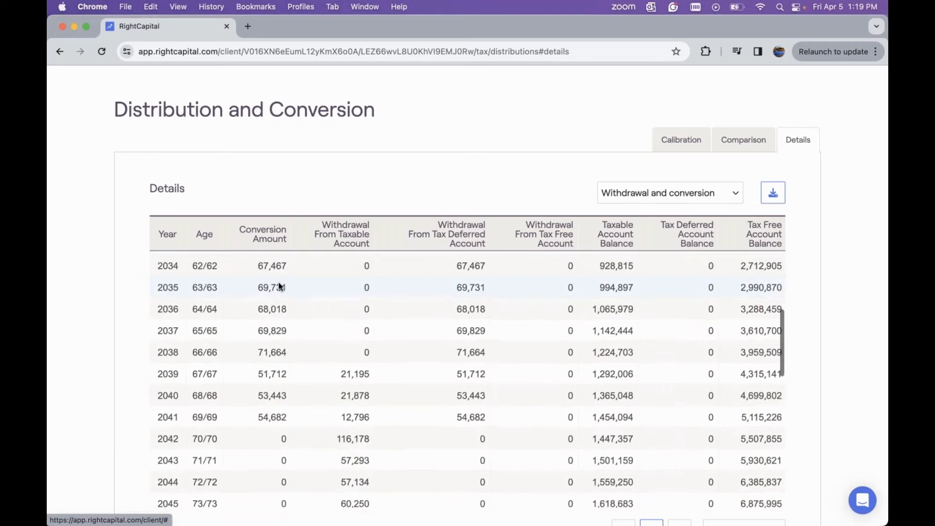
scroll(280, 286, down, 7)
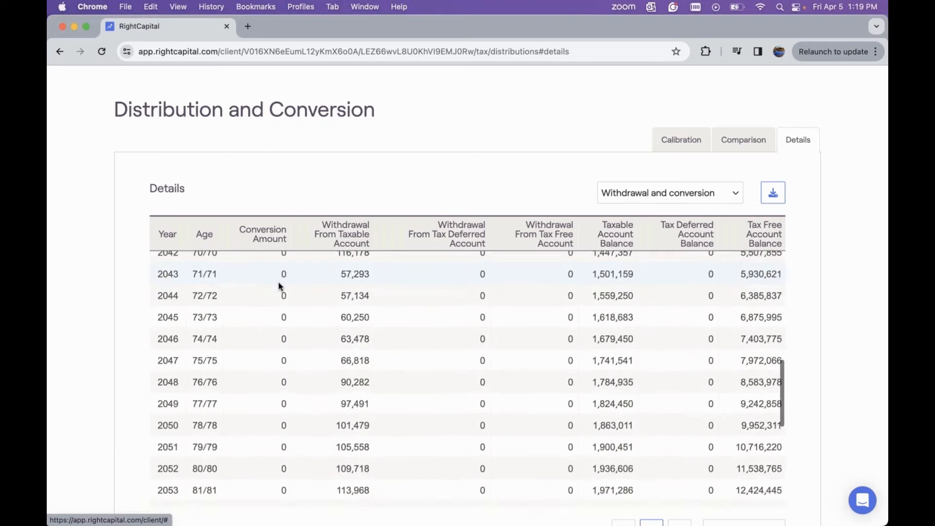
scroll(281, 286, down, 3)
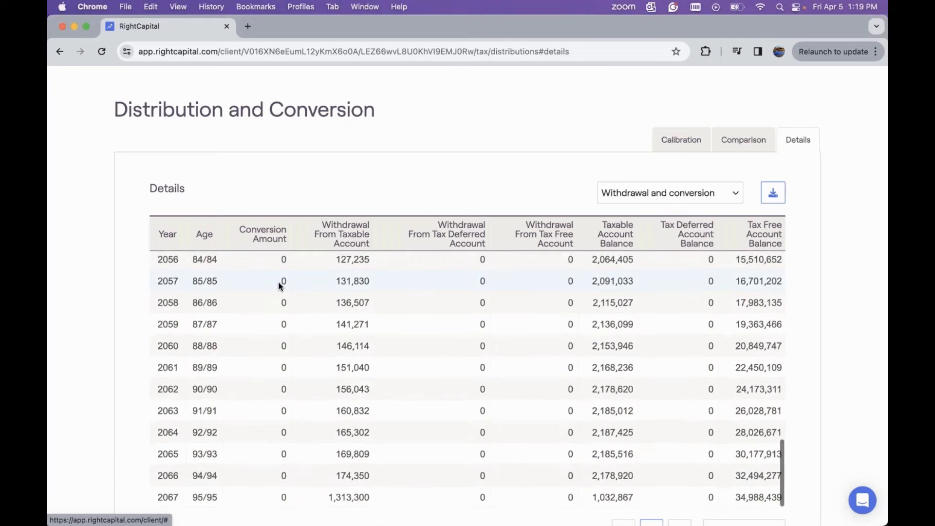
scroll(280, 286, up, 5)
scroll(280, 286, up, 5)
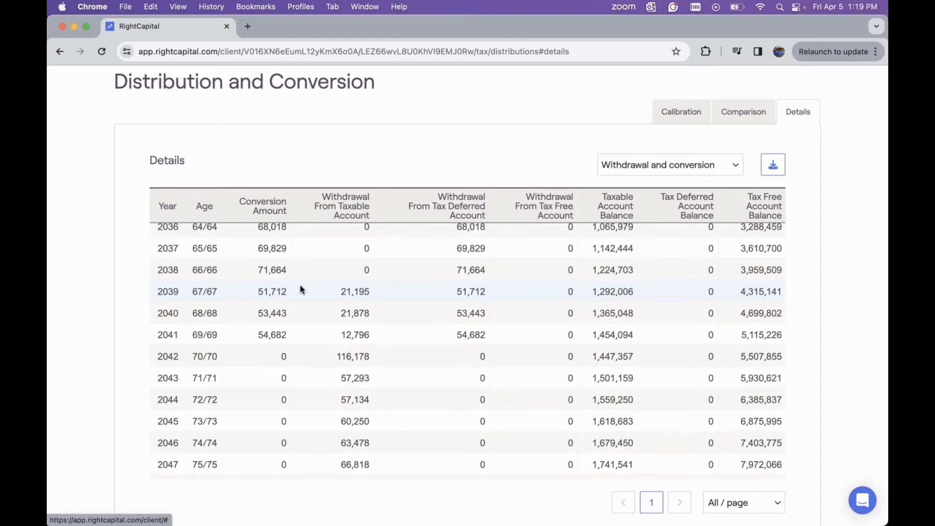
scroll(443, 286, up, 6)
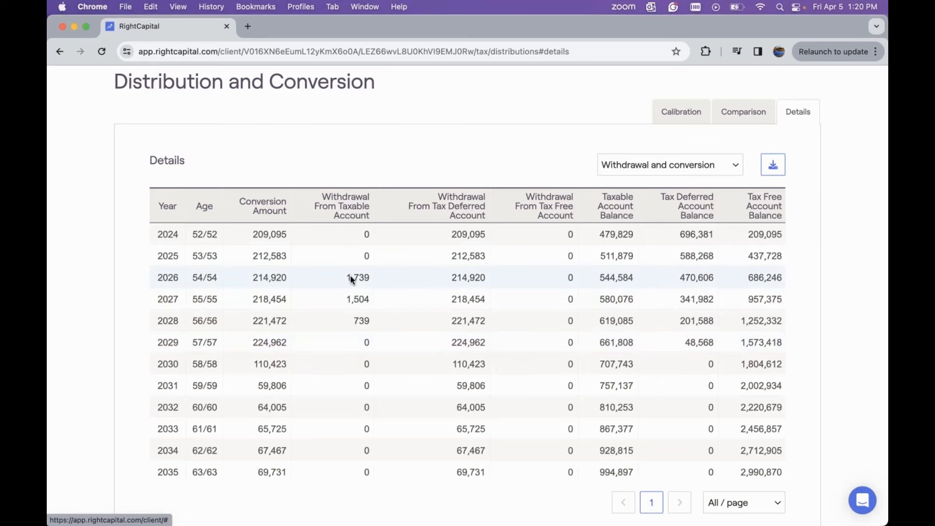
scroll(350, 275, down, 5)
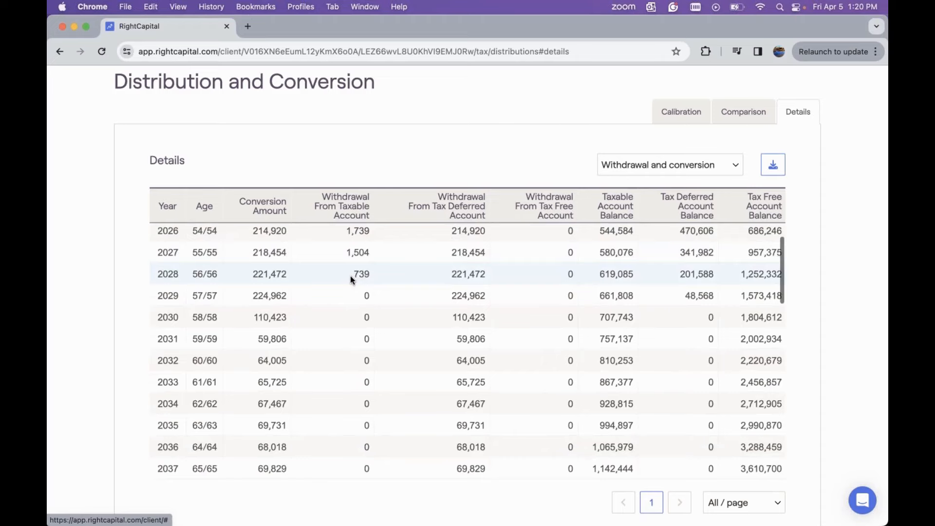
scroll(351, 277, down, 7)
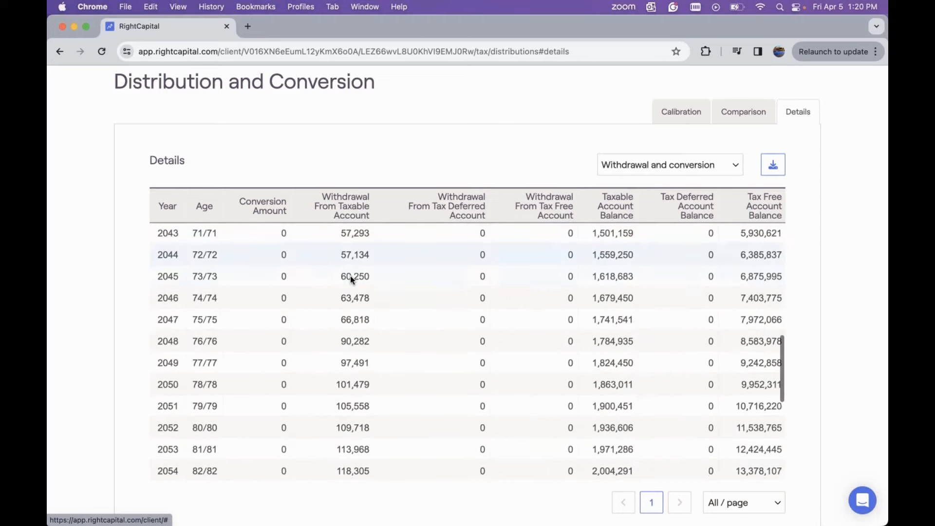
scroll(350, 275, up, 10)
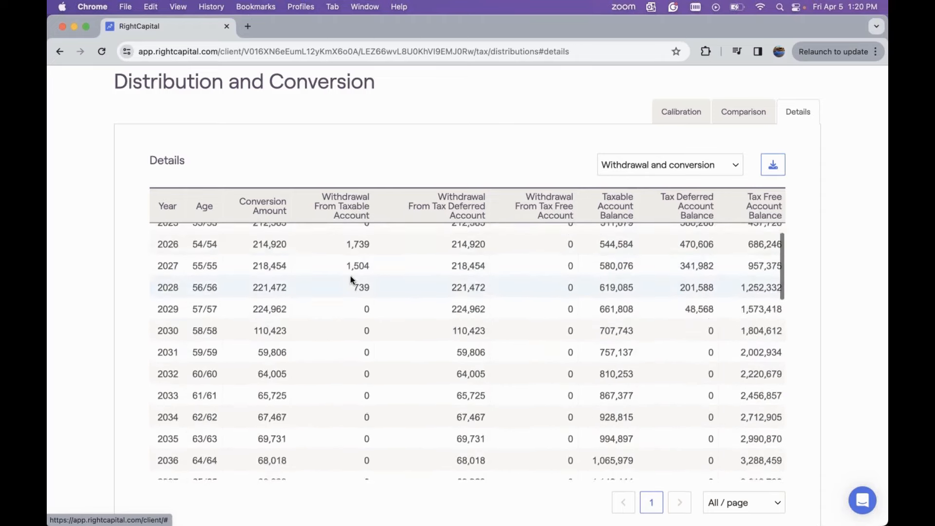
scroll(350, 276, up, 3)
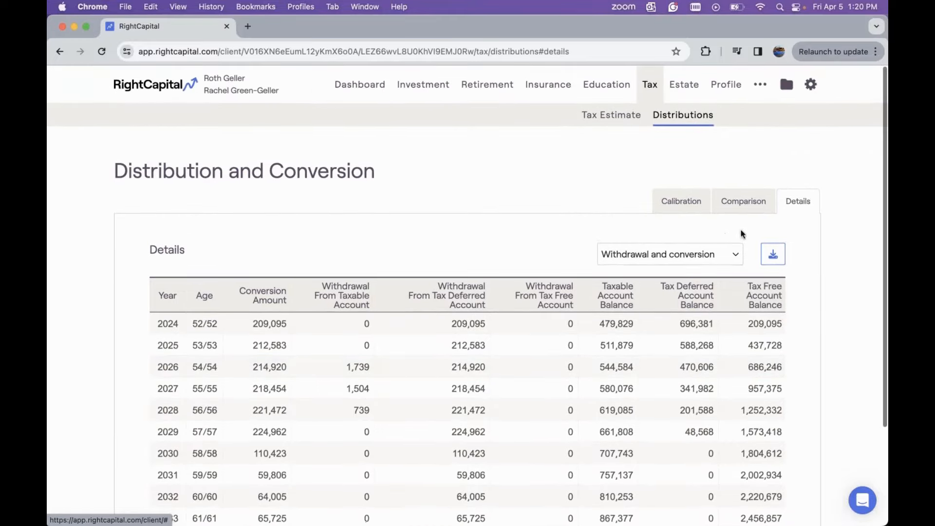
Show the Tax details table and examine the yearly federal tax paid and the income and capital gains tax brackets.
click(691, 256)
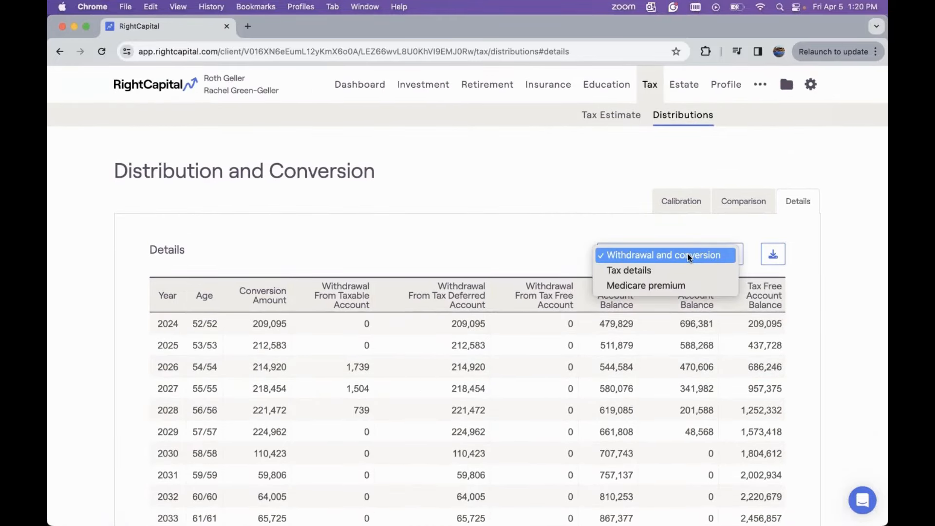
click(674, 271)
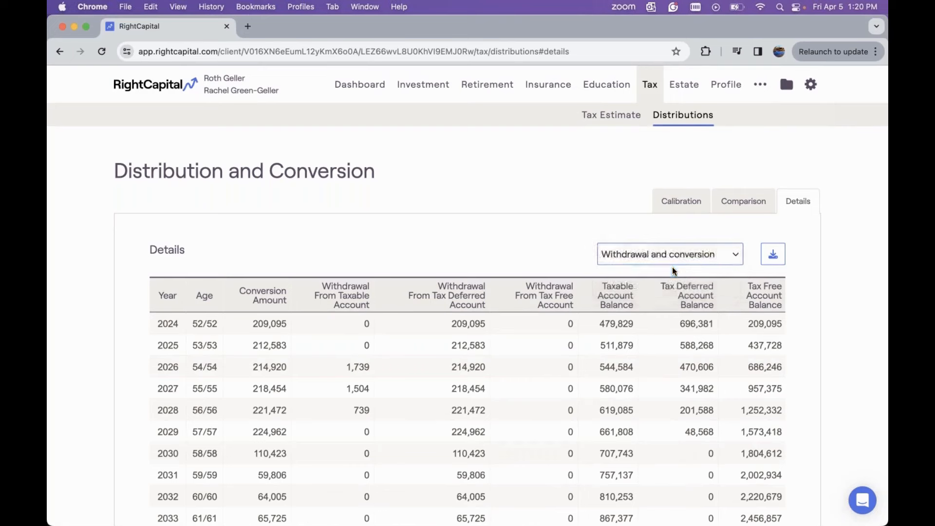
scroll(439, 259, down, 2)
scroll(439, 262, down, 2)
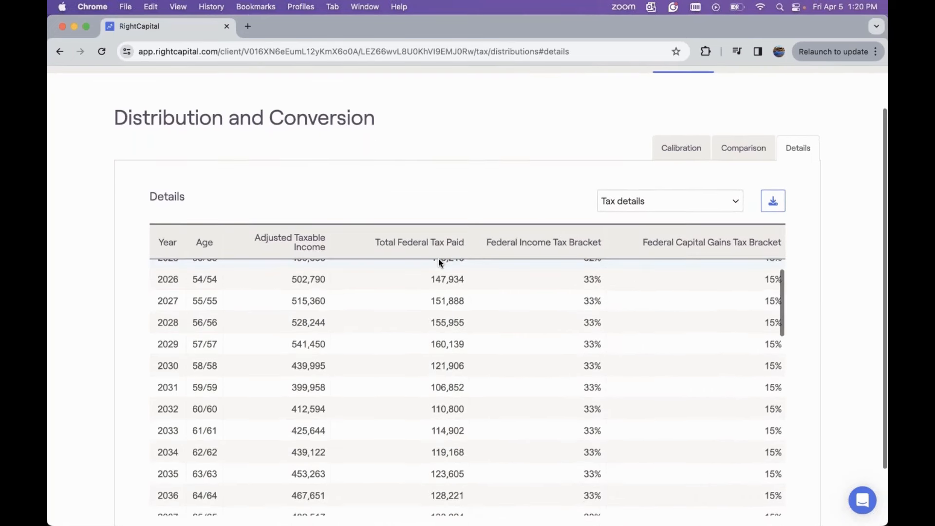
scroll(438, 262, up, 2)
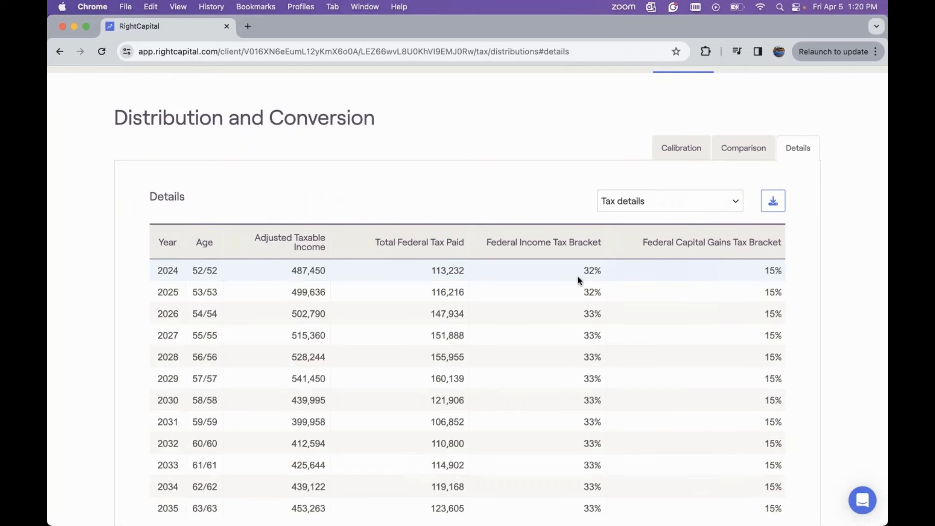
scroll(577, 276, down, 4)
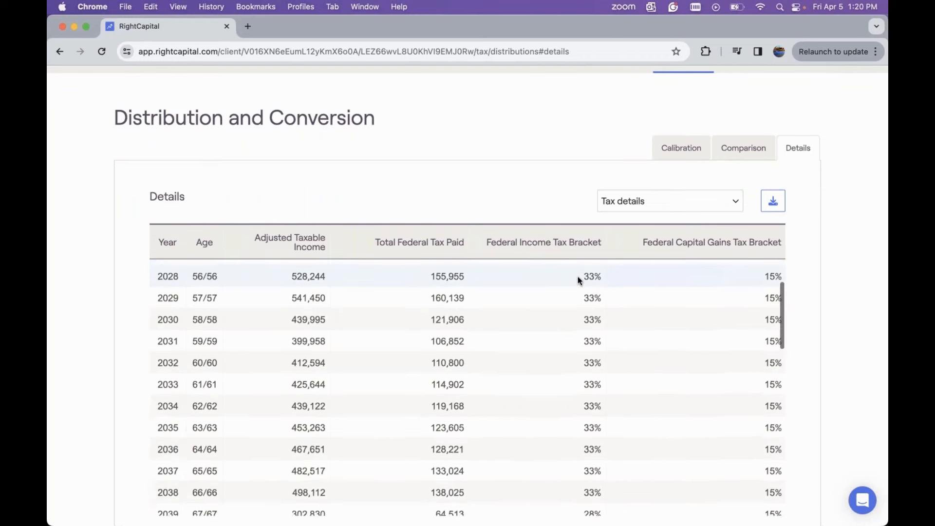
scroll(577, 276, down, 6)
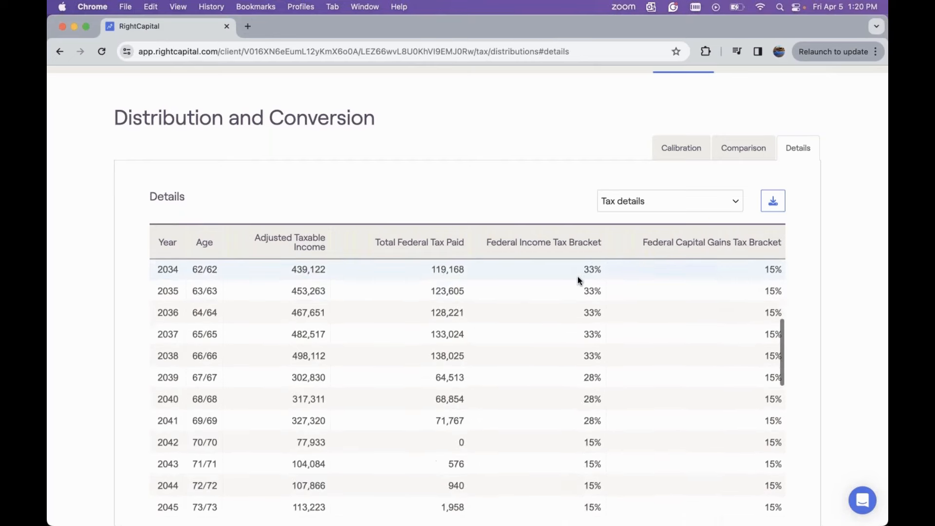
scroll(577, 276, down, 4)
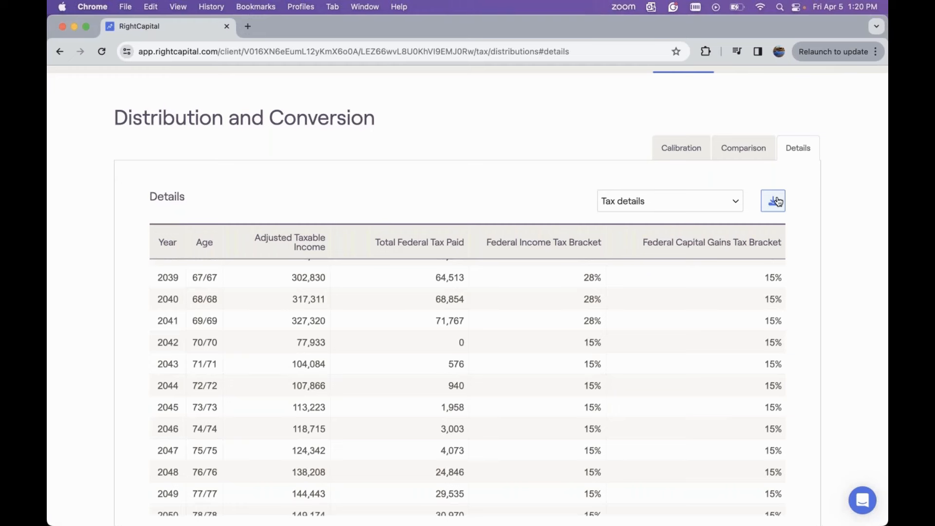
Show the Medicare premium table and examine the yearly MAGI, premium thresholds and Medicare premiums for both spouses.
click(686, 204)
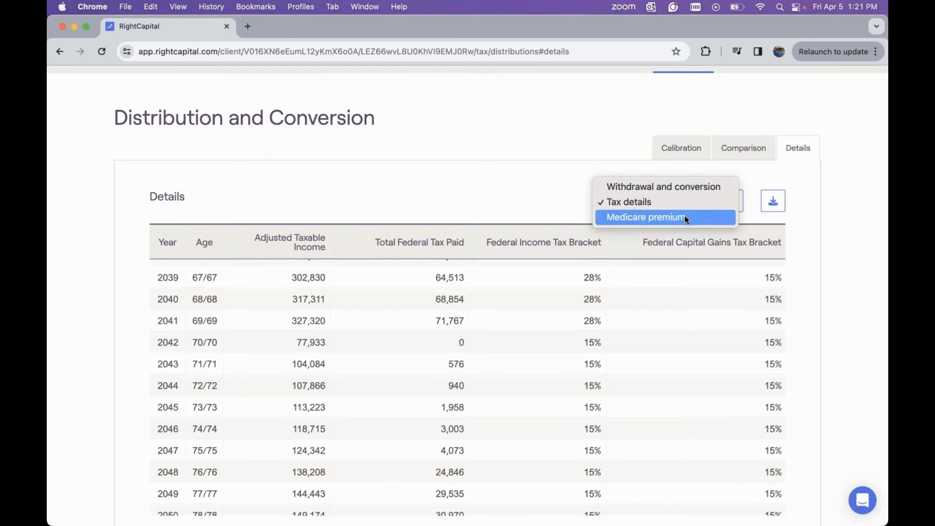
click(684, 217)
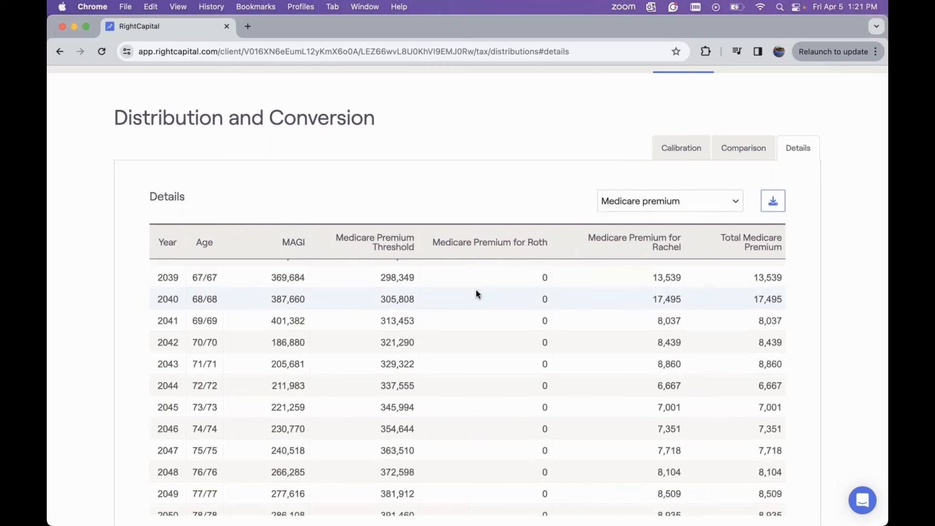
scroll(476, 290, up, 10)
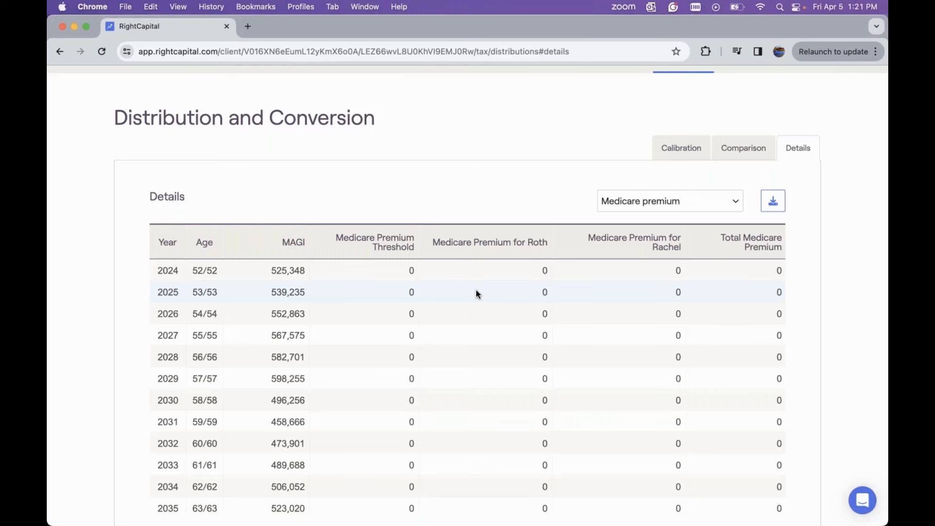
scroll(476, 293, down, 4)
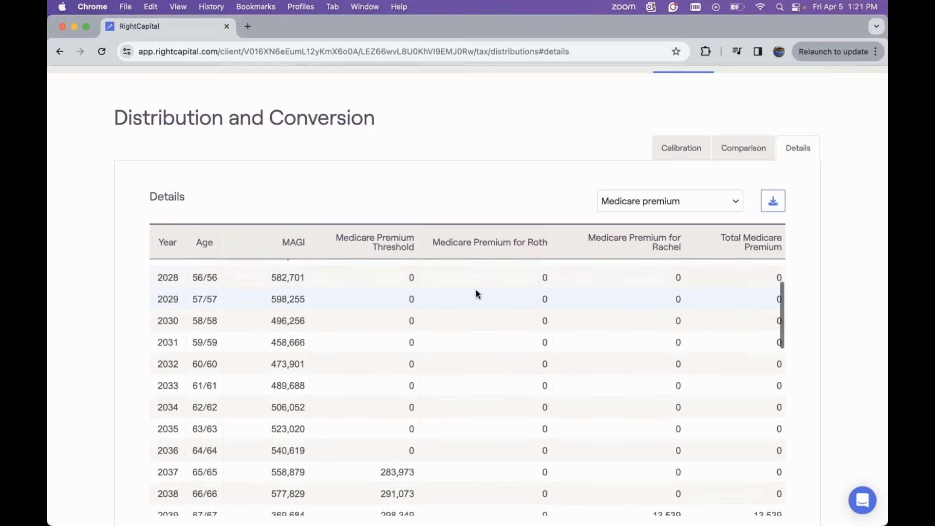
scroll(477, 293, down, 3)
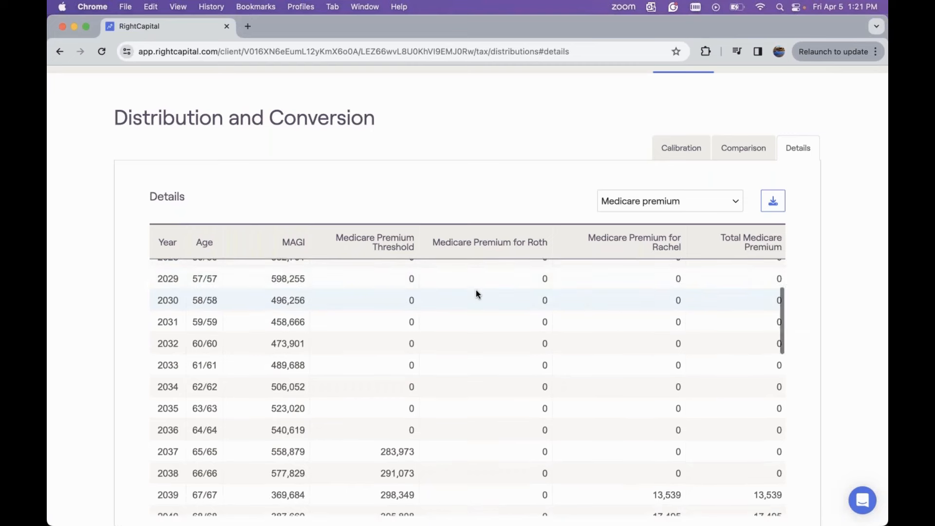
scroll(476, 294, down, 4)
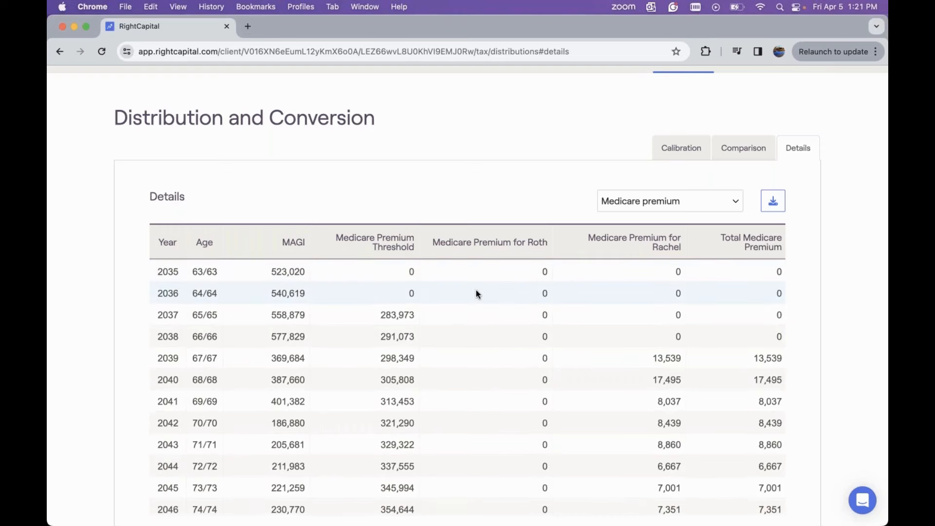
scroll(476, 293, down, 2)
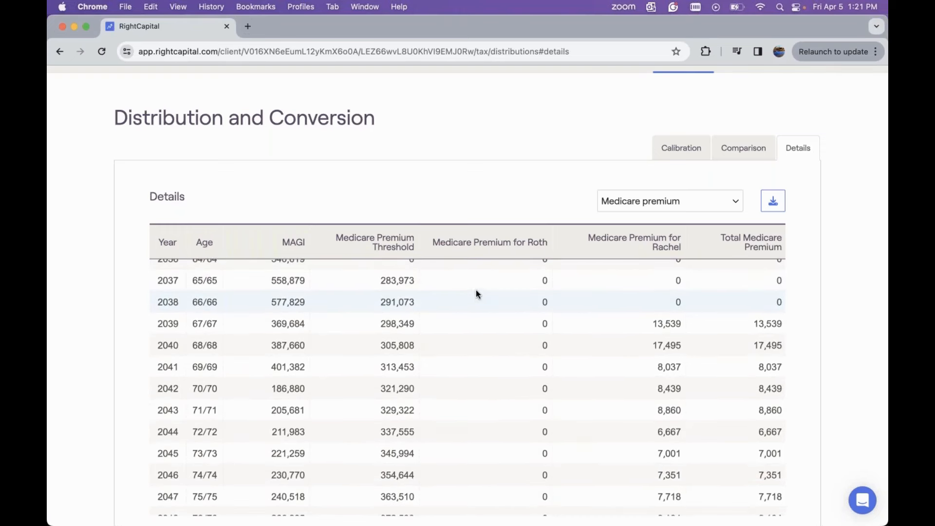
Examine the remaining years of the Medicare premium table through 2056, comparing each spouse's premium column.
scroll(559, 343, down, 6)
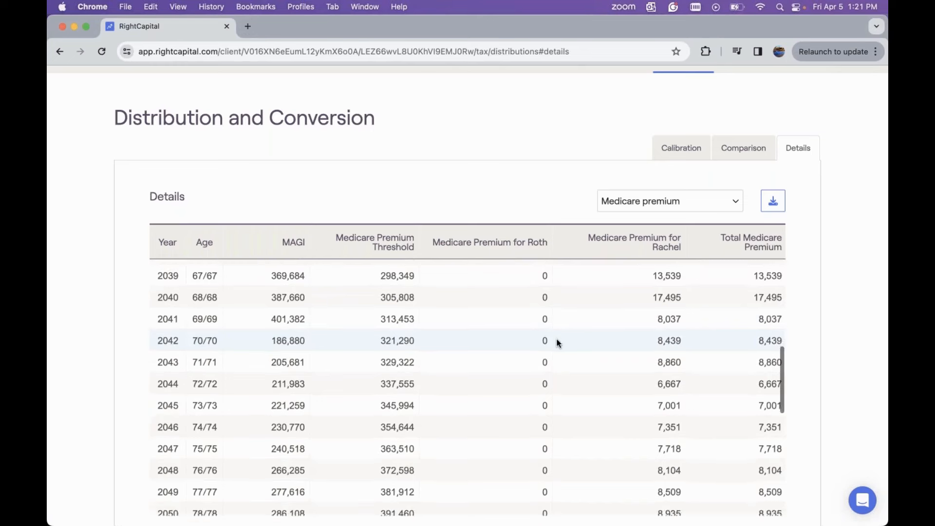
scroll(496, 299, down, 3)
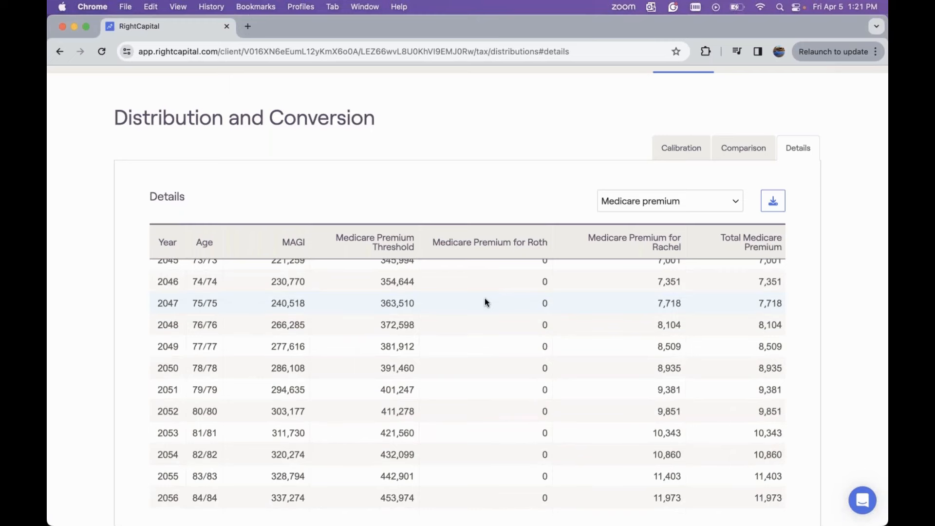
scroll(486, 302, up, 13)
scroll(485, 302, up, 9)
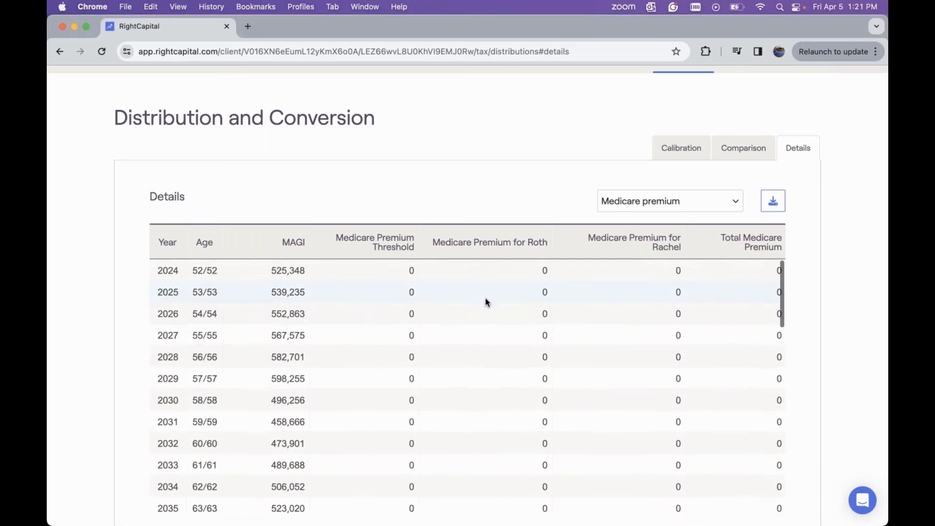
scroll(485, 302, up, 2)
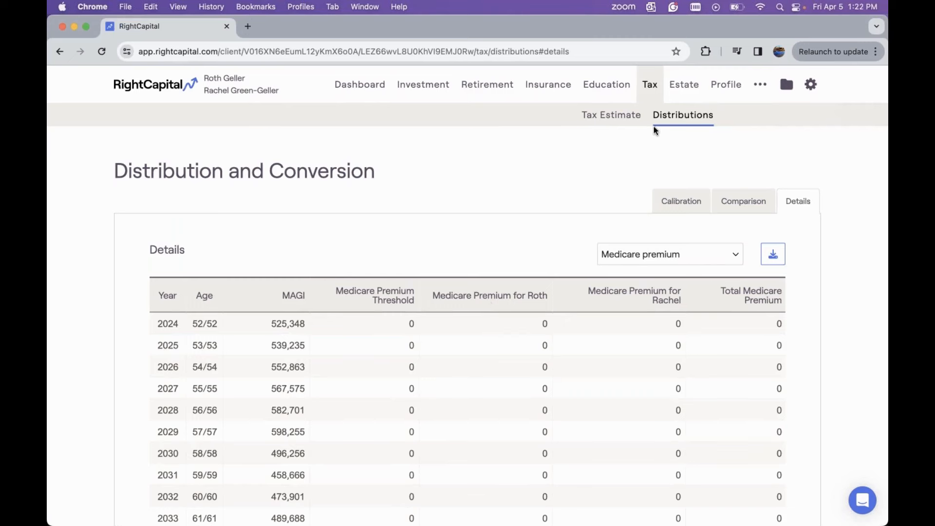
Open the Annual Retirement Health Cost goal in the client profile and set the first spouse's cost estimate to Detailed estimate.
click(725, 88)
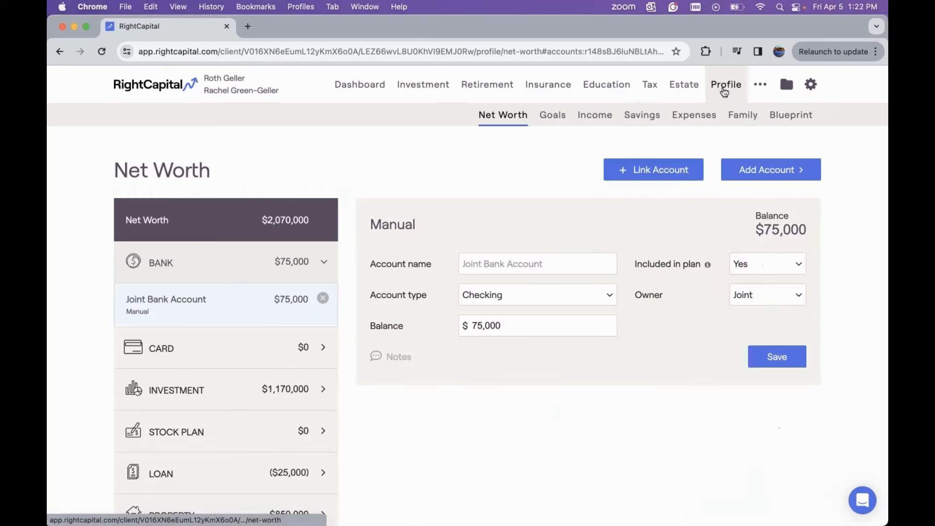
click(558, 119)
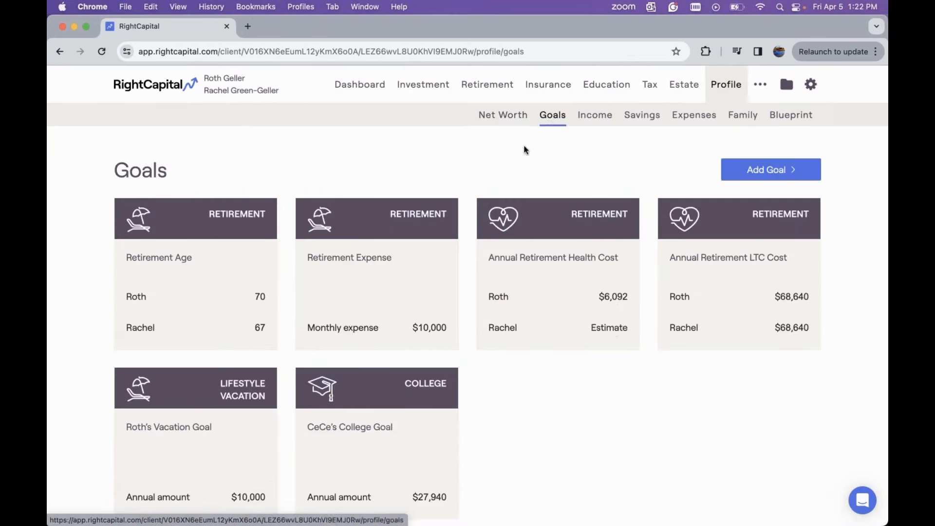
click(555, 294)
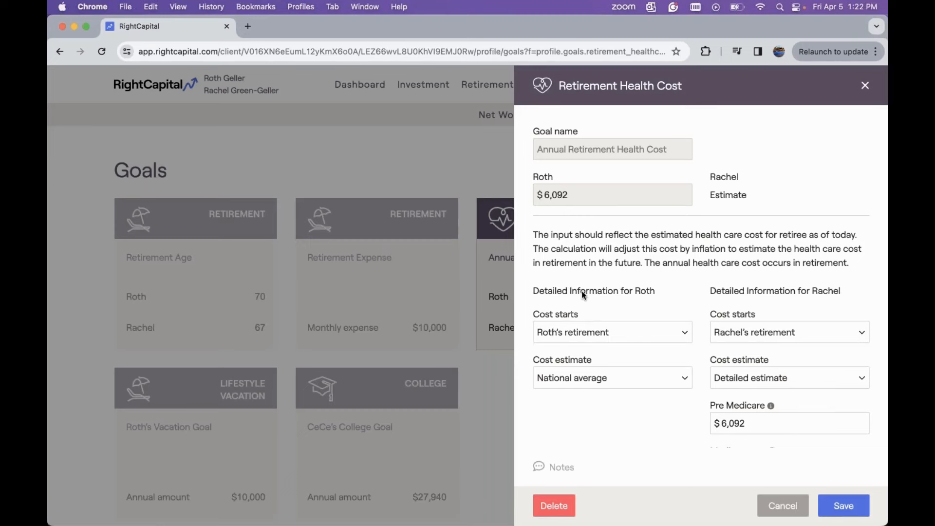
scroll(581, 290, down, 2)
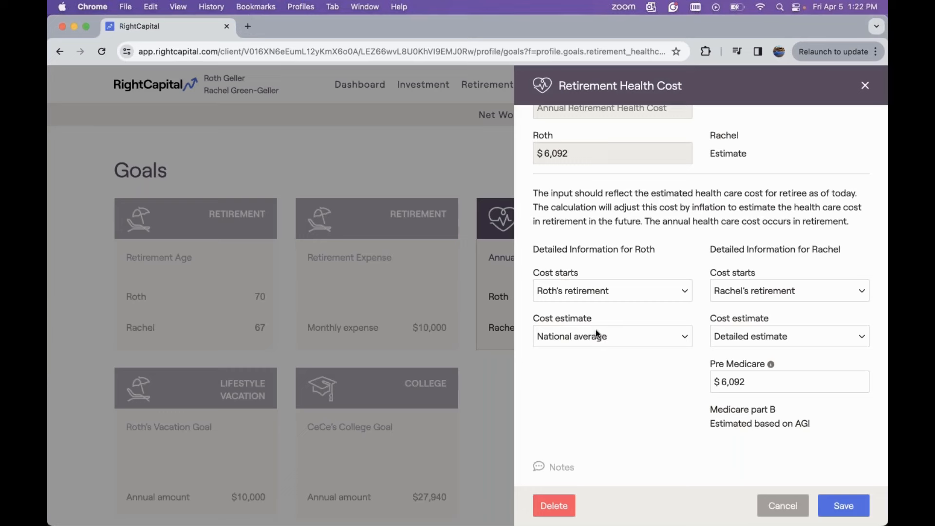
click(613, 337)
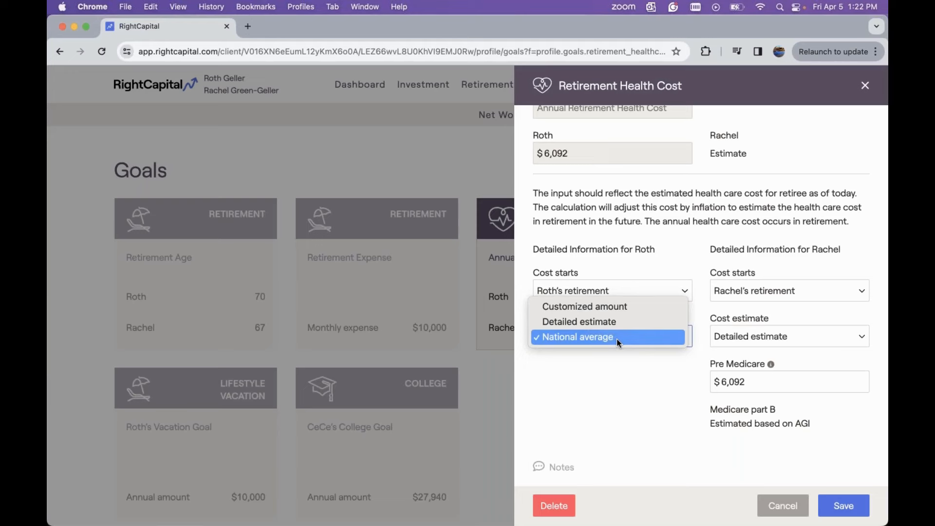
click(631, 321)
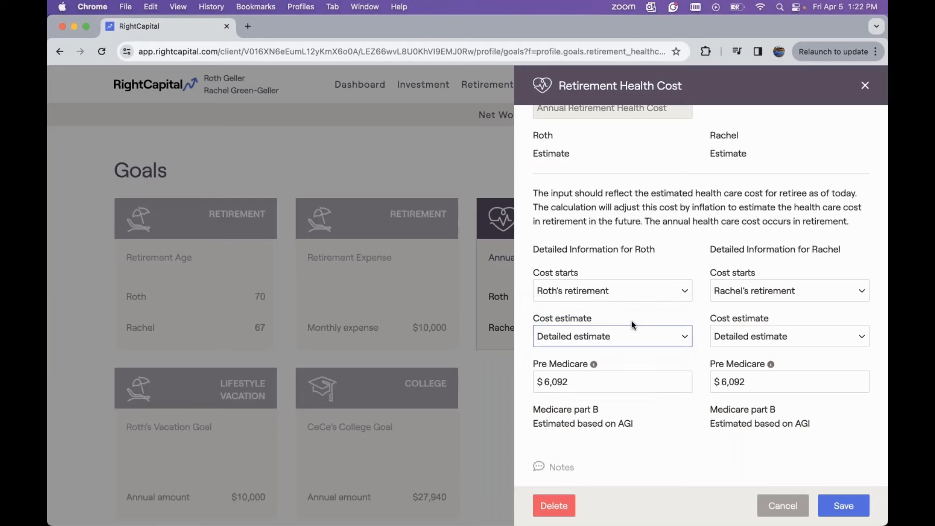
Review the first spouse's Pre Medicare amount and the basis of the Medicare part B estimate.
scroll(632, 321, down, 4)
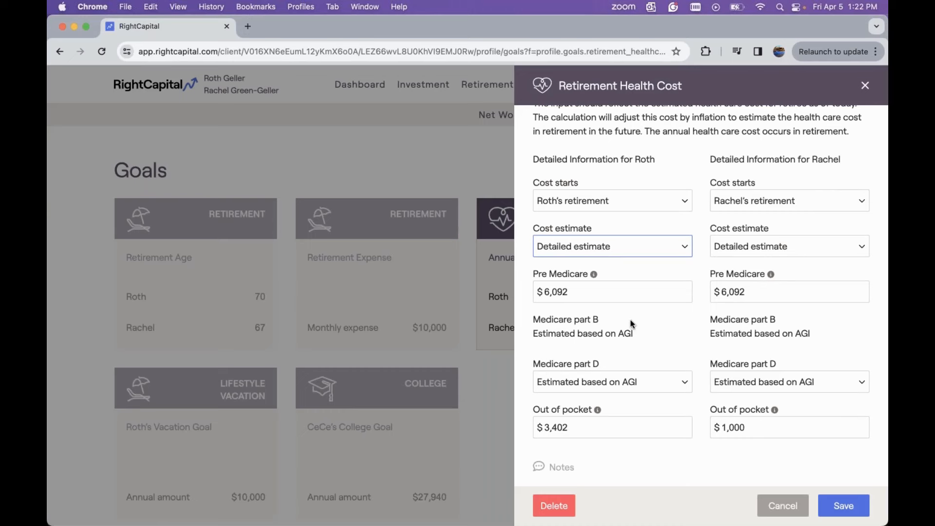
click(602, 299)
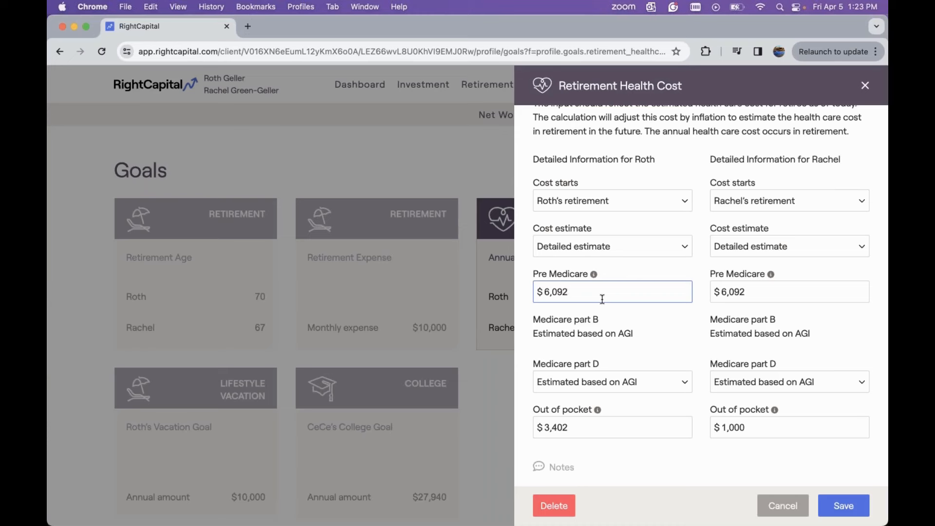
double_click(537, 297)
click(575, 330)
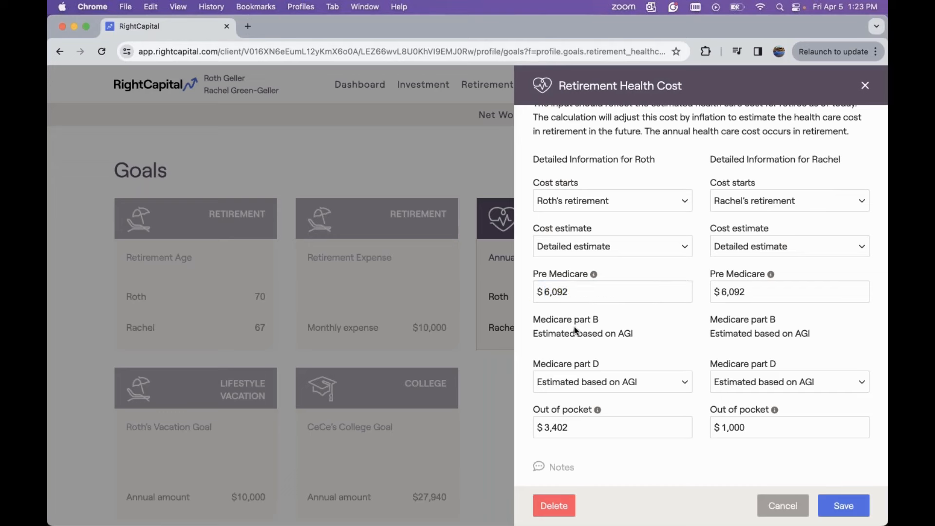
Try Not enrolled for the first spouse's Medicare part D, and restore Estimated based on AGI.
click(605, 379)
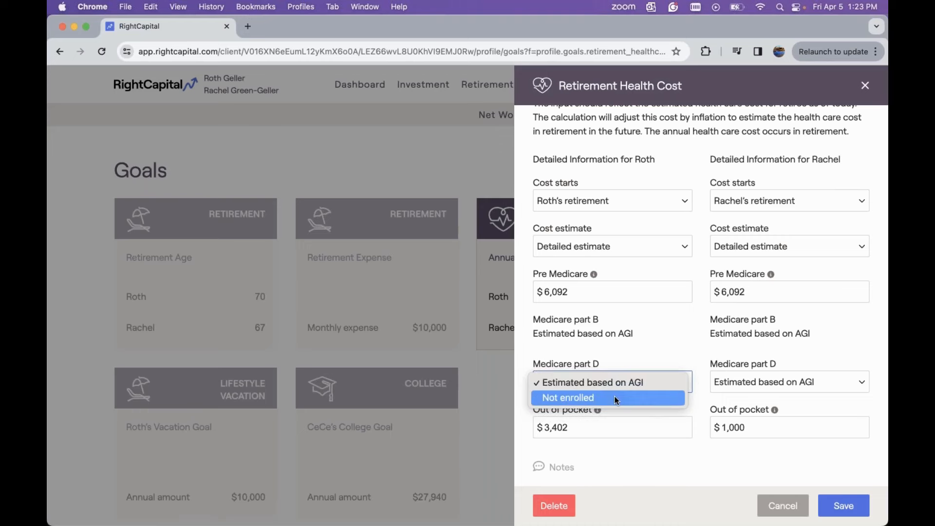
click(614, 397)
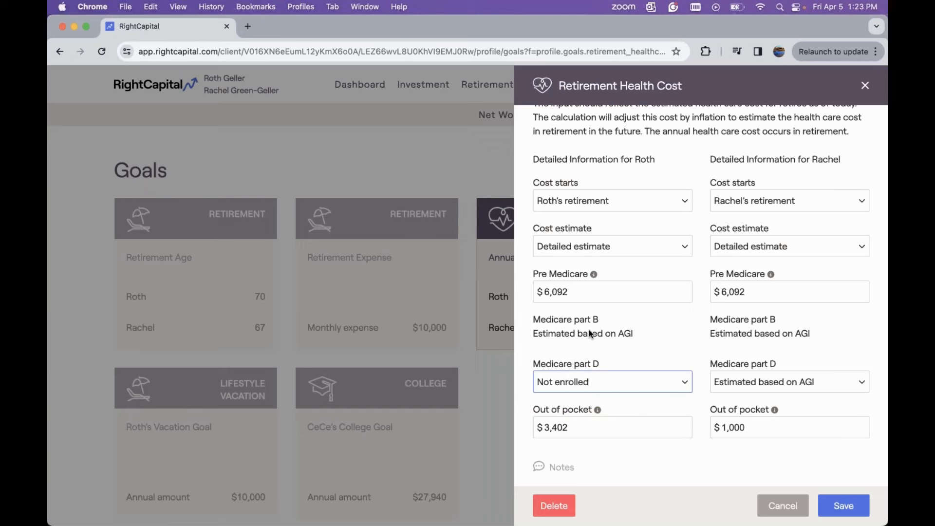
click(597, 382)
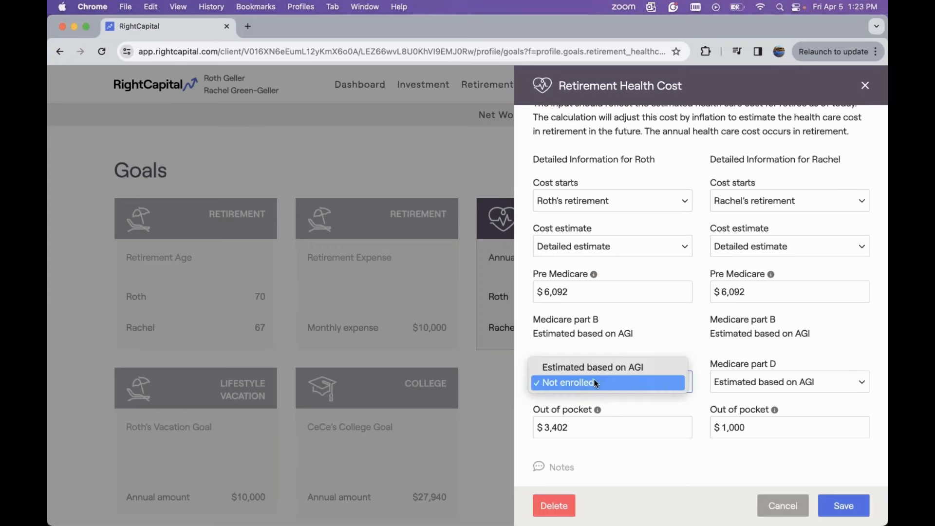
click(604, 368)
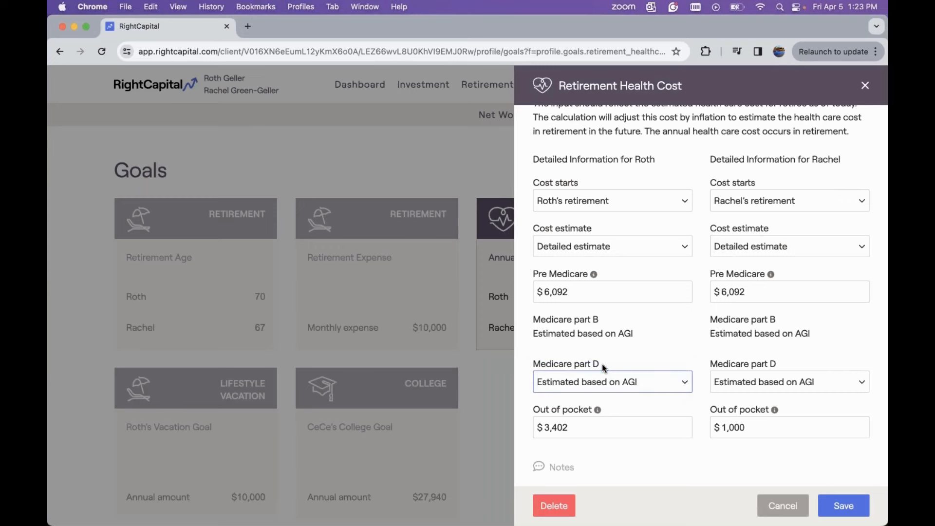
Check the first spouse's Out of pocket amount and save the retirement health cost goal.
click(634, 430)
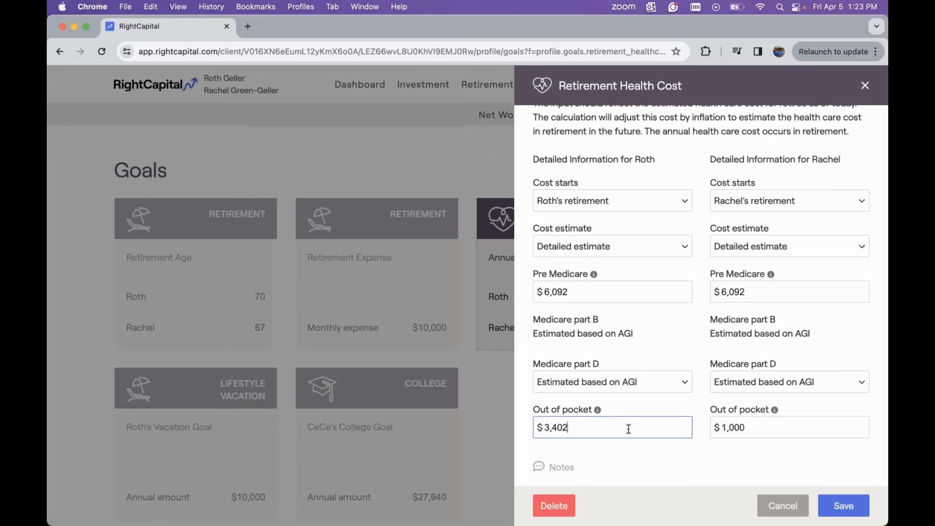
drag(626, 429, 538, 426)
click(770, 455)
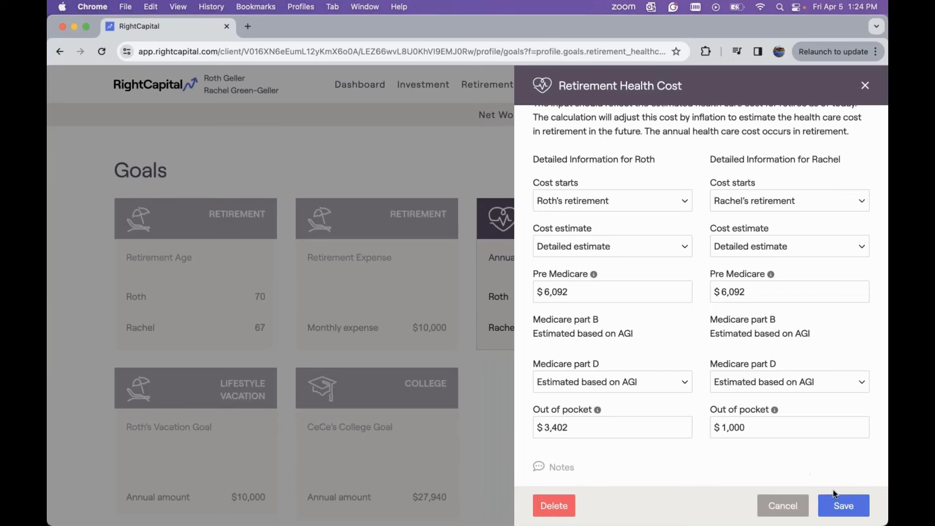
click(839, 506)
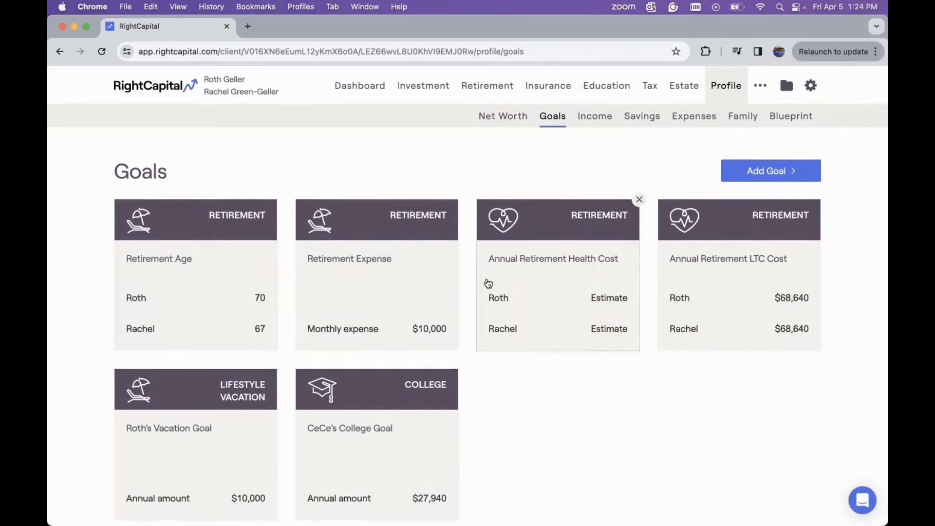
Return to the tax distribution details and examine both spouses' yearly Medicare premiums under the updated health cost estimate.
click(646, 91)
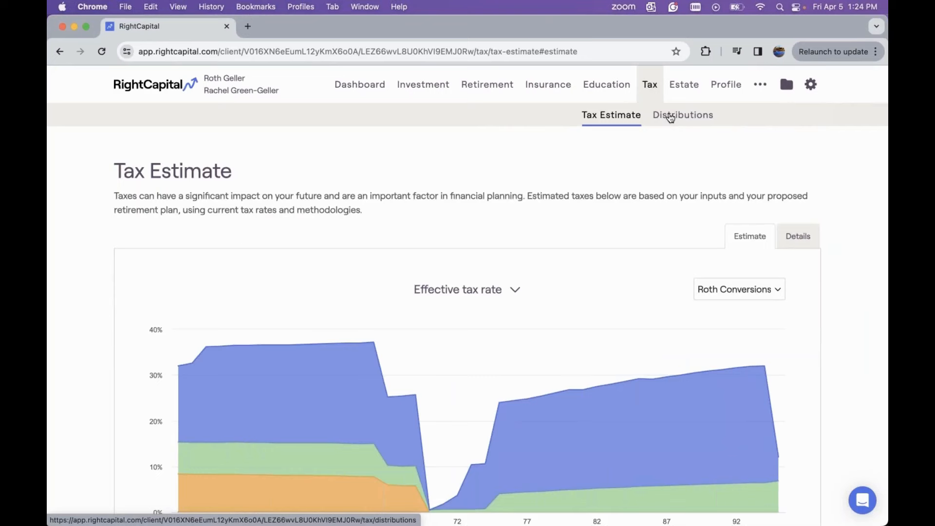
click(671, 117)
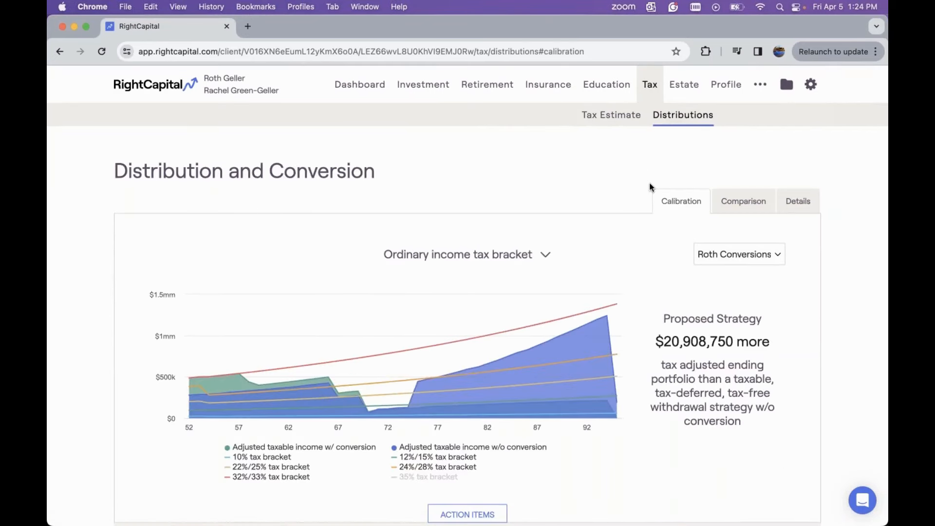
click(799, 201)
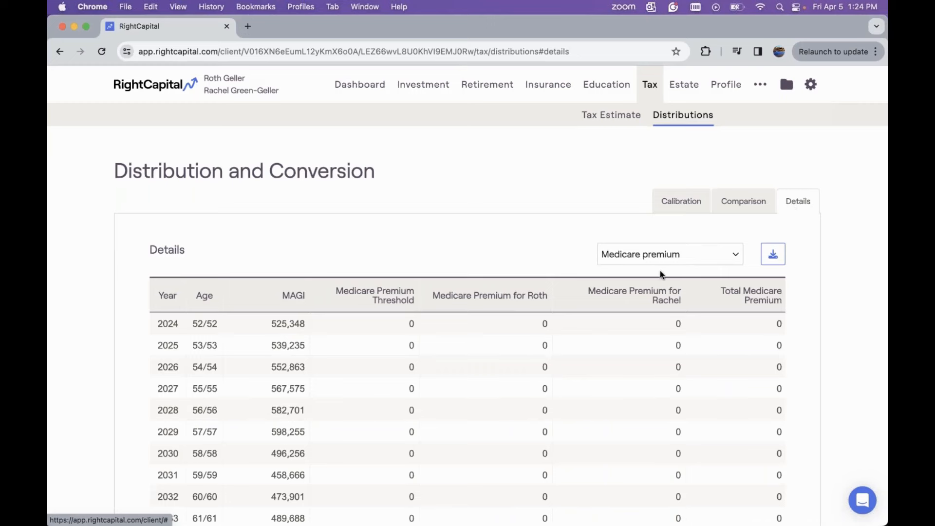
scroll(570, 322, down, 3)
scroll(534, 258, down, 3)
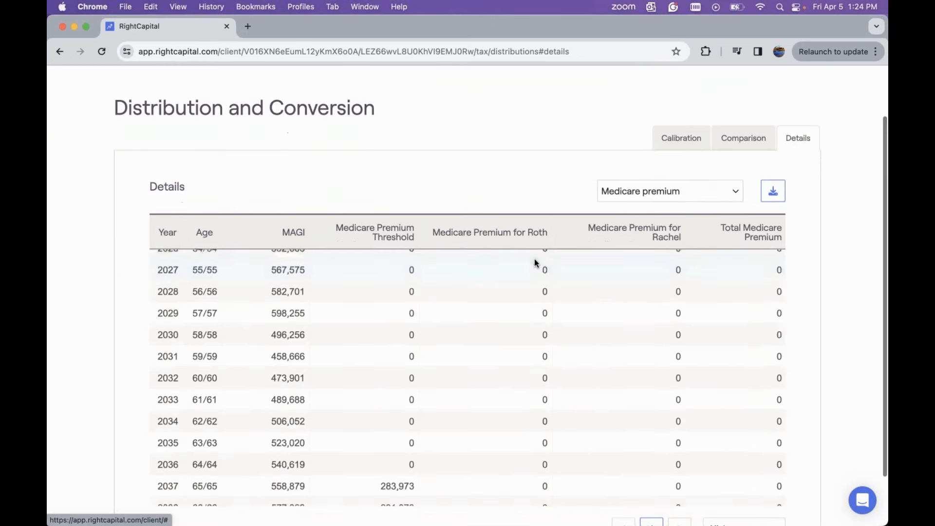
scroll(535, 290, down, 10)
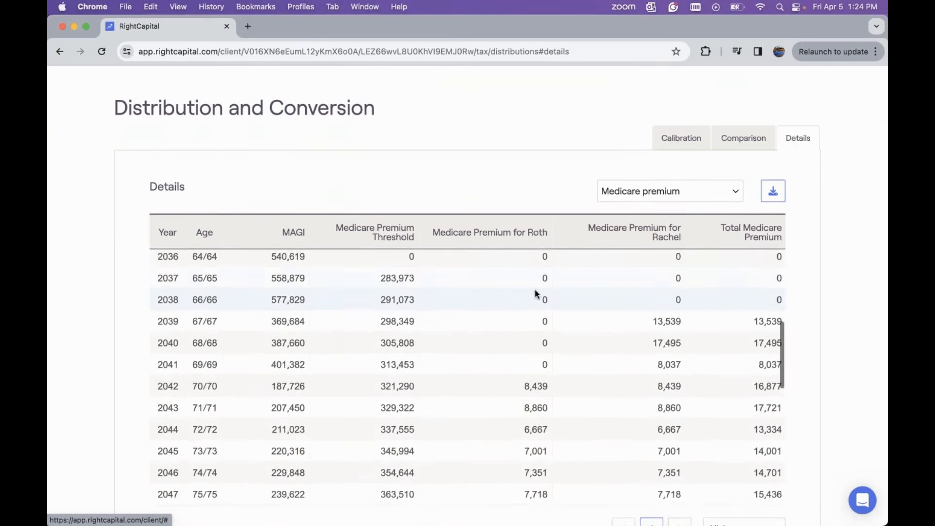
scroll(535, 290, down, 3)
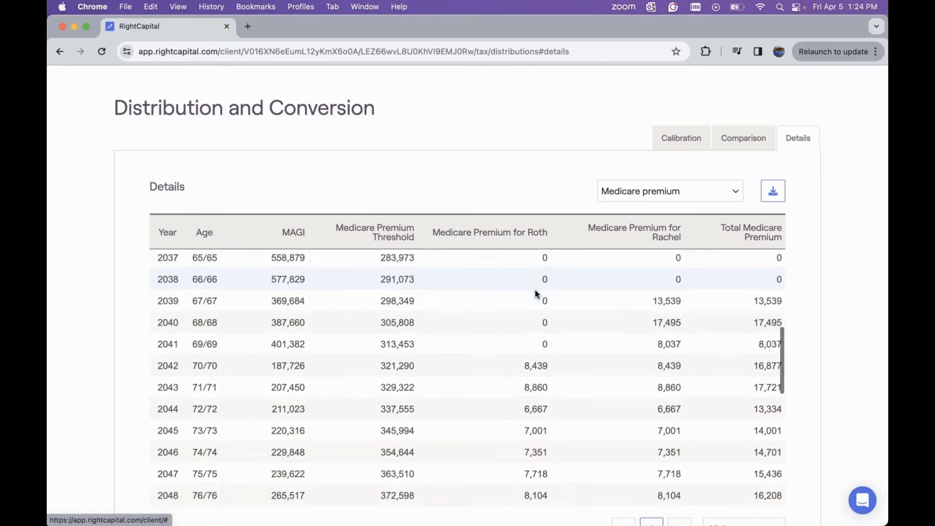
scroll(536, 292, down, 2)
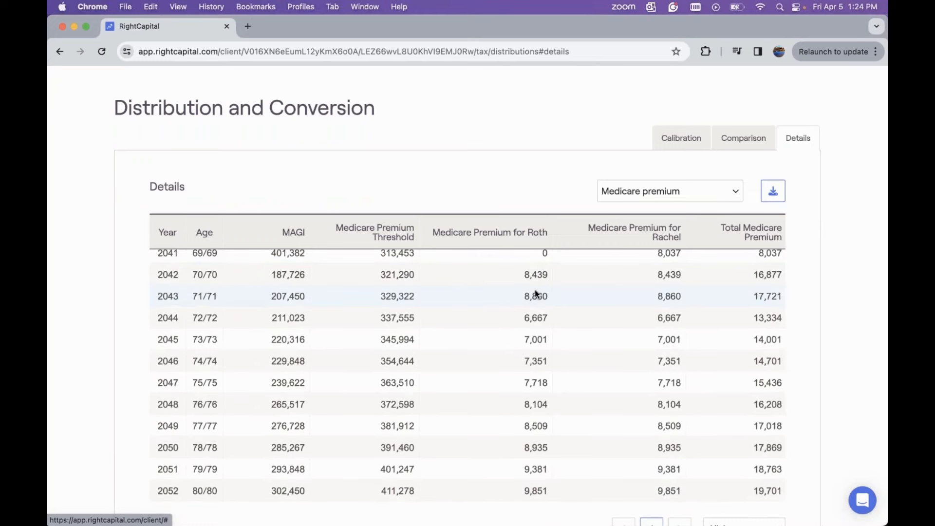
scroll(535, 290, down, 3)
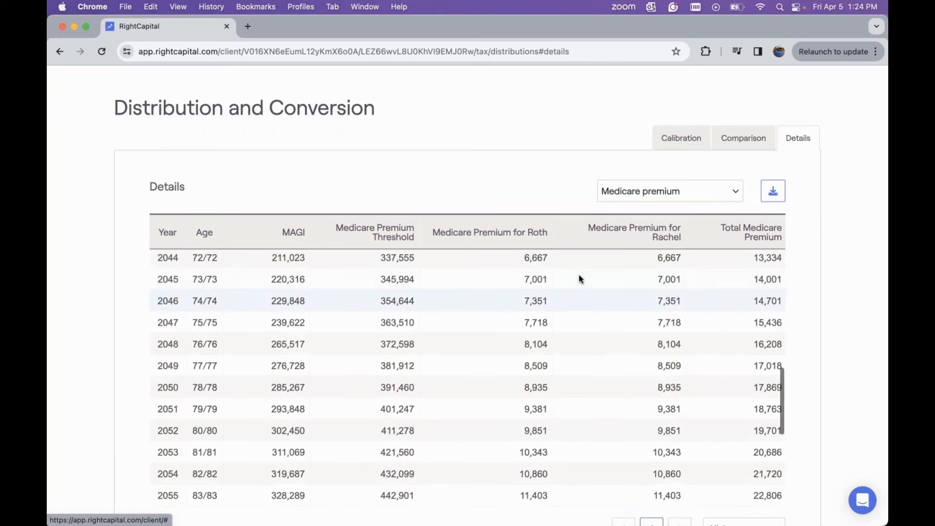
In the distribution calibration, set the Roth IRA conversion target to Capital gains tax bracket and fill up the 15% bracket.
click(670, 143)
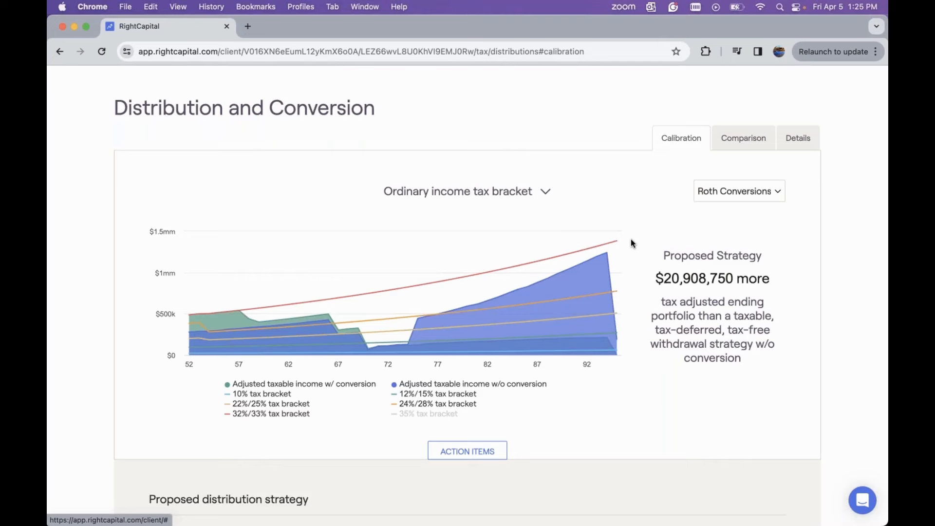
scroll(631, 242, down, 3)
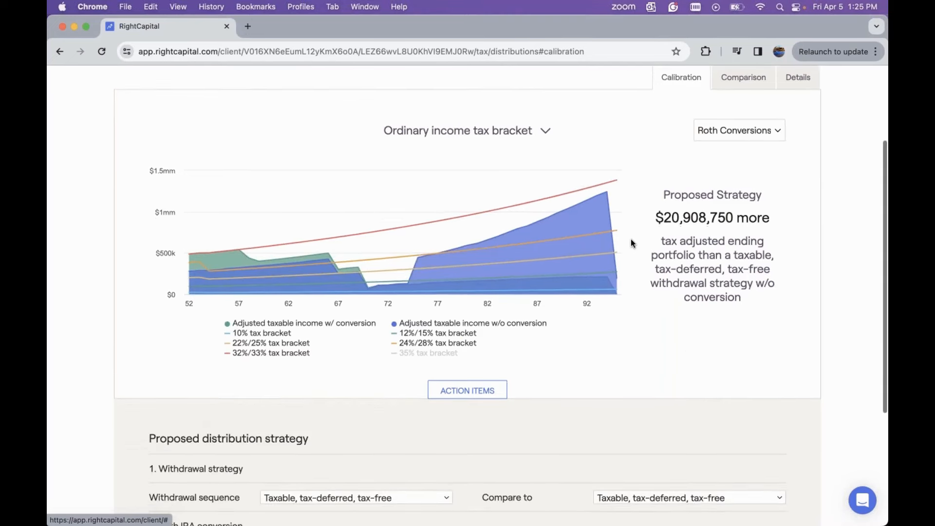
scroll(632, 242, down, 3)
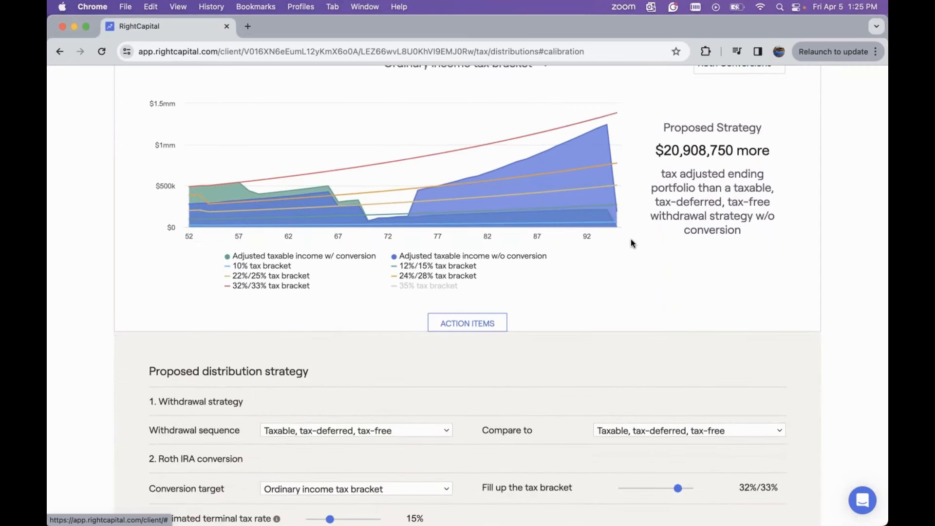
scroll(631, 242, down, 1)
scroll(631, 242, down, 3)
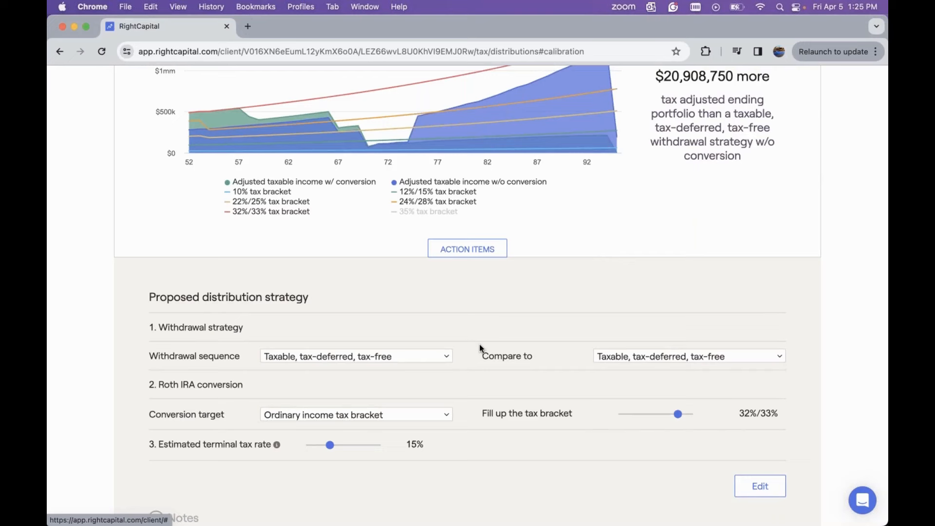
click(424, 414)
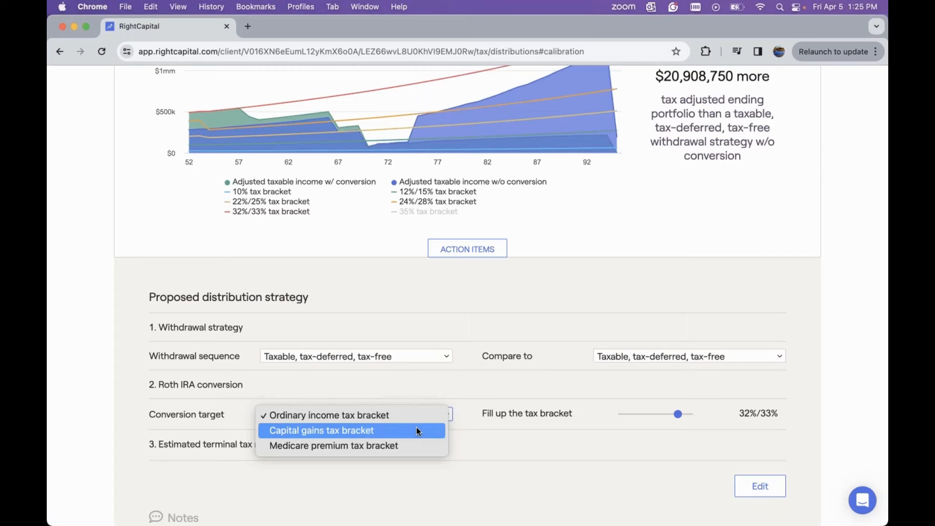
click(417, 430)
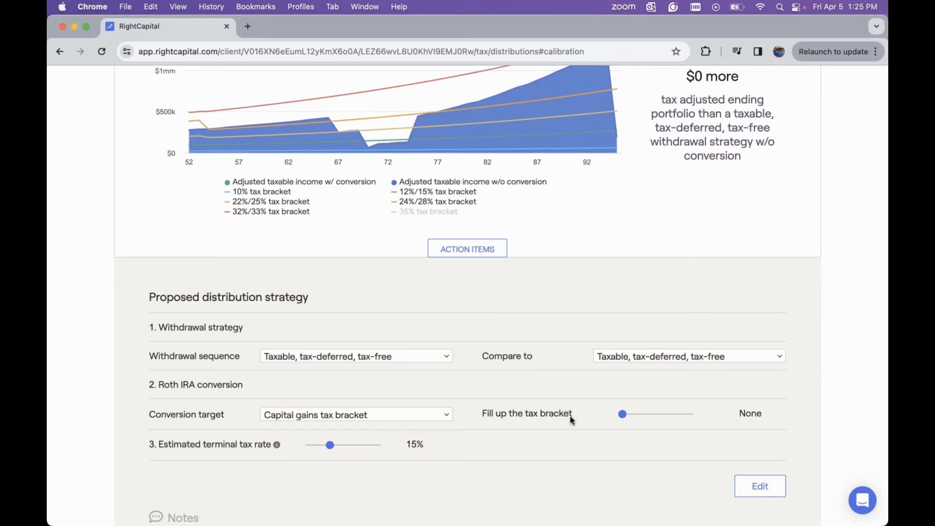
drag(622, 415, 687, 417)
scroll(522, 395, up, 3)
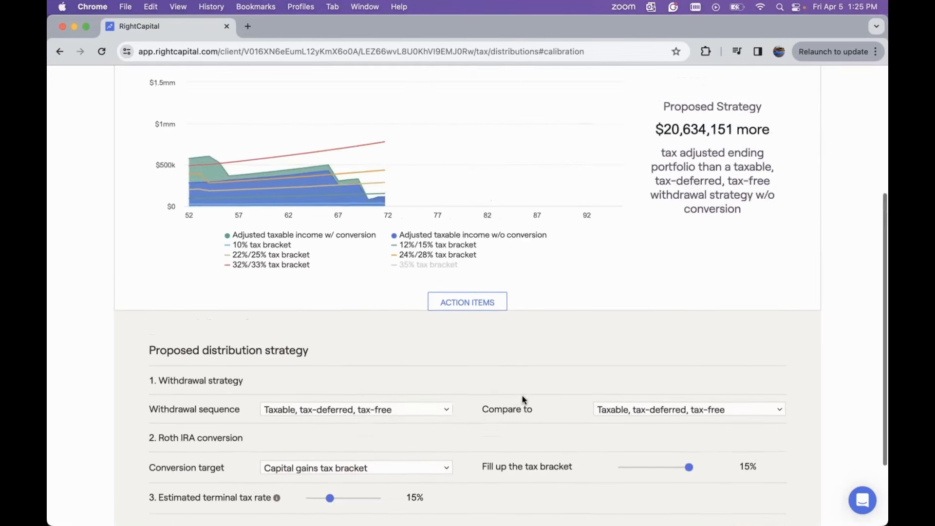
Switch the calibration chart to Capital gains tax bracket and review taxable income with and without conversion against the brackets.
click(482, 125)
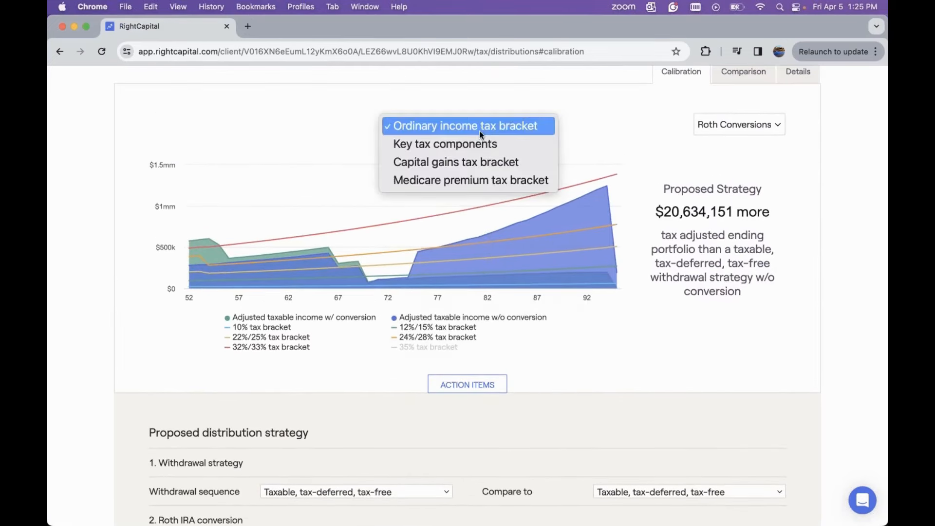
click(469, 159)
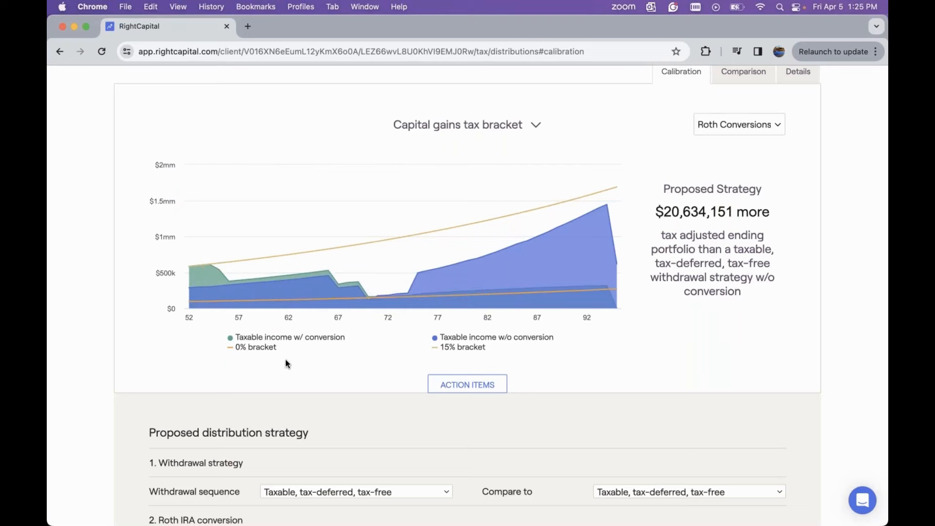
scroll(285, 360, down, 1)
scroll(285, 360, down, 5)
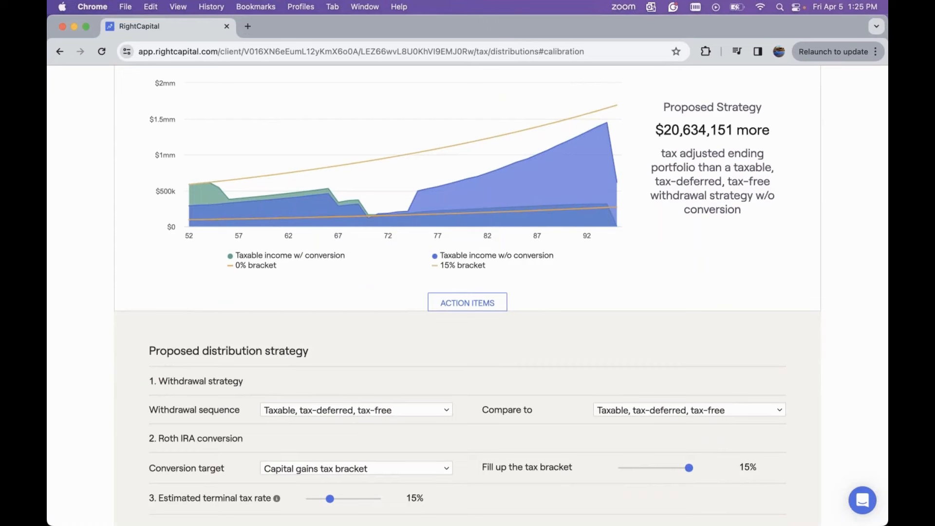
Try Medicare premium tax bracket as the Roth IRA conversion target, filling up the tax bracket to No IRMAA.
scroll(372, 423, down, 3)
click(358, 422)
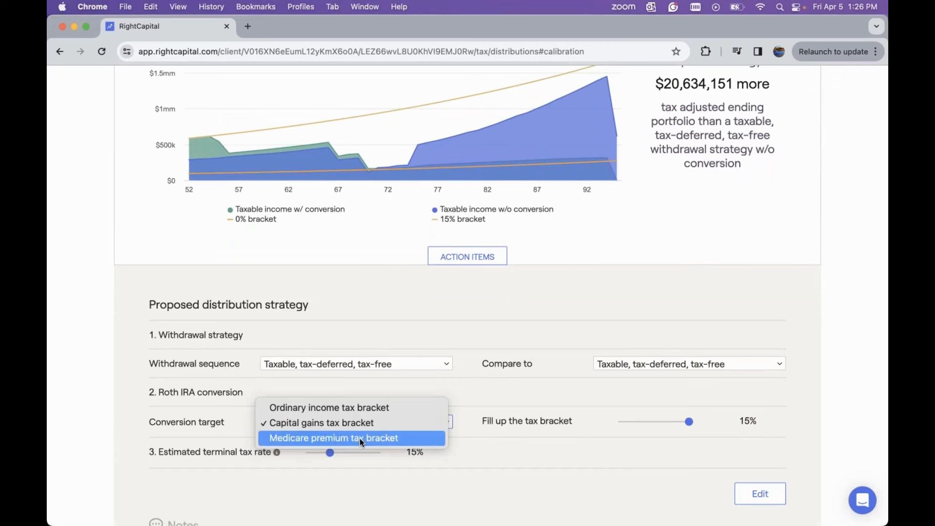
click(359, 437)
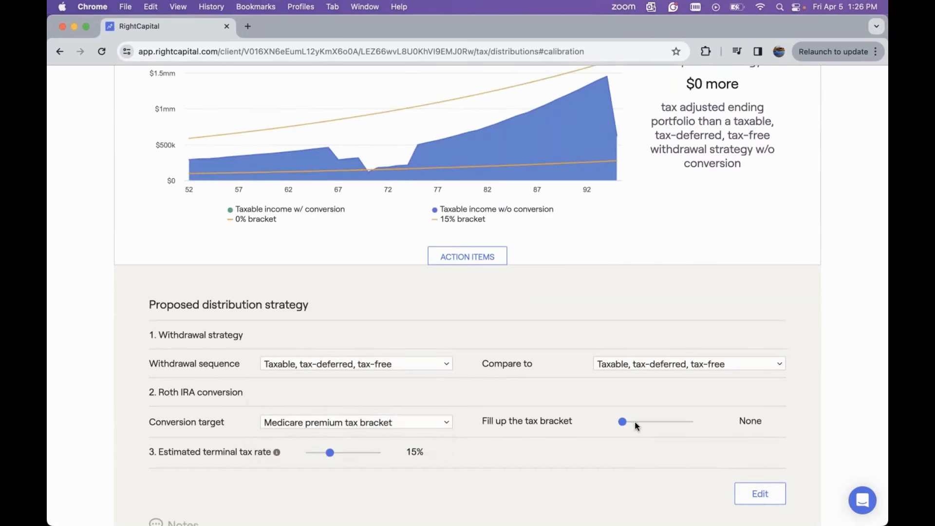
click(657, 427)
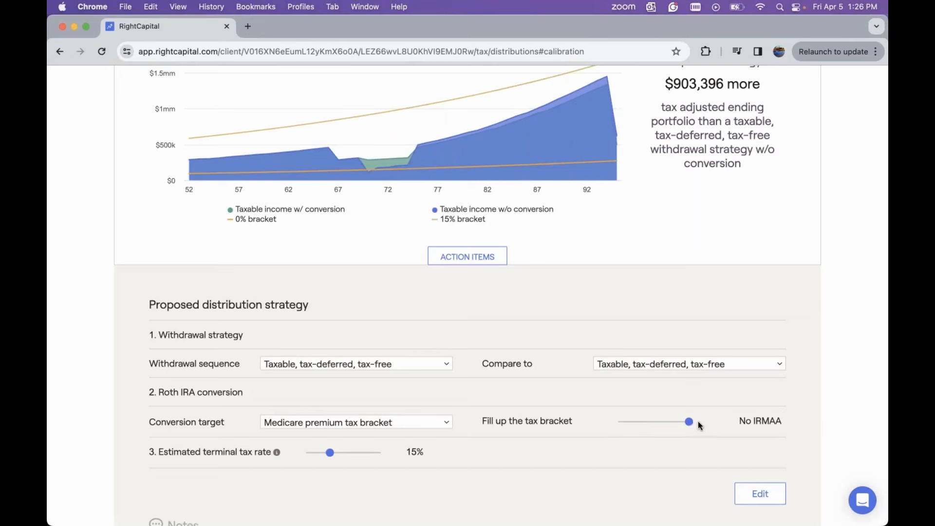
Switch the calibration chart to Medicare premium tax bracket and review MAGI with and without conversion.
scroll(534, 347, up, 3)
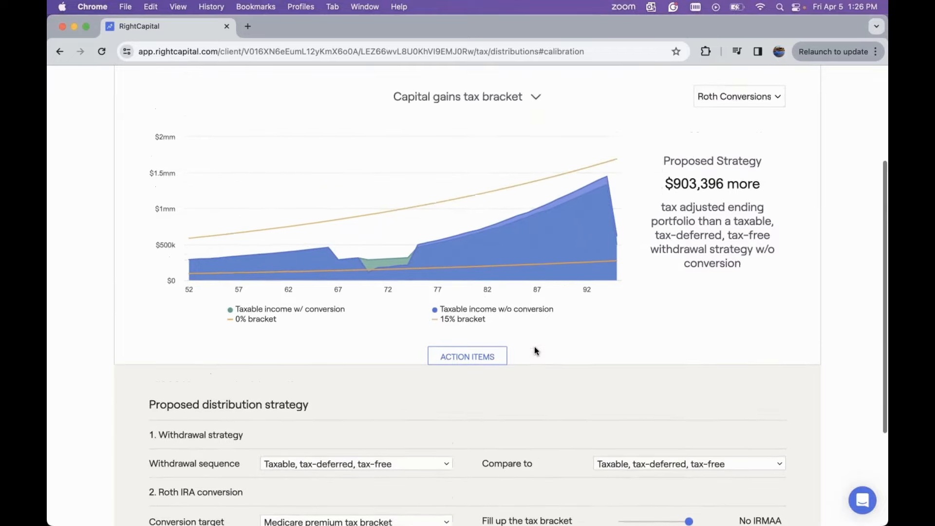
click(466, 80)
click(473, 96)
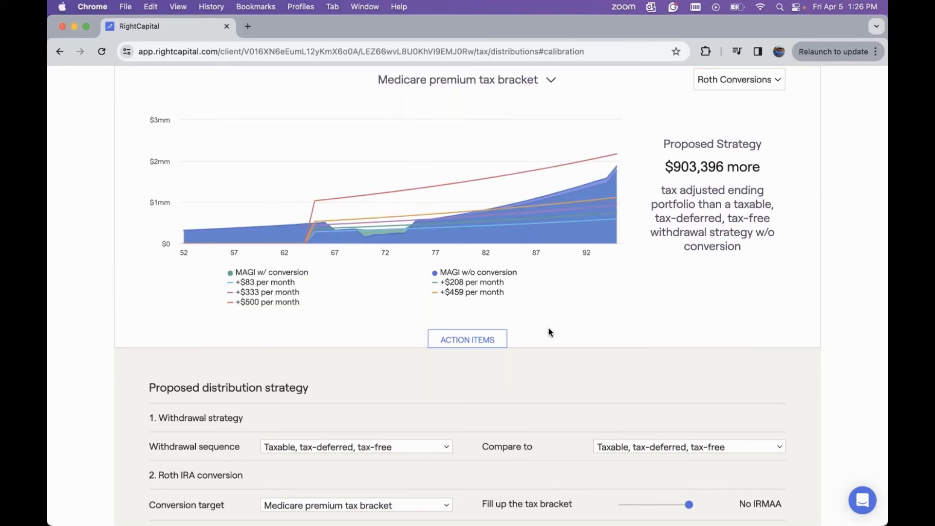
scroll(548, 328, down, 3)
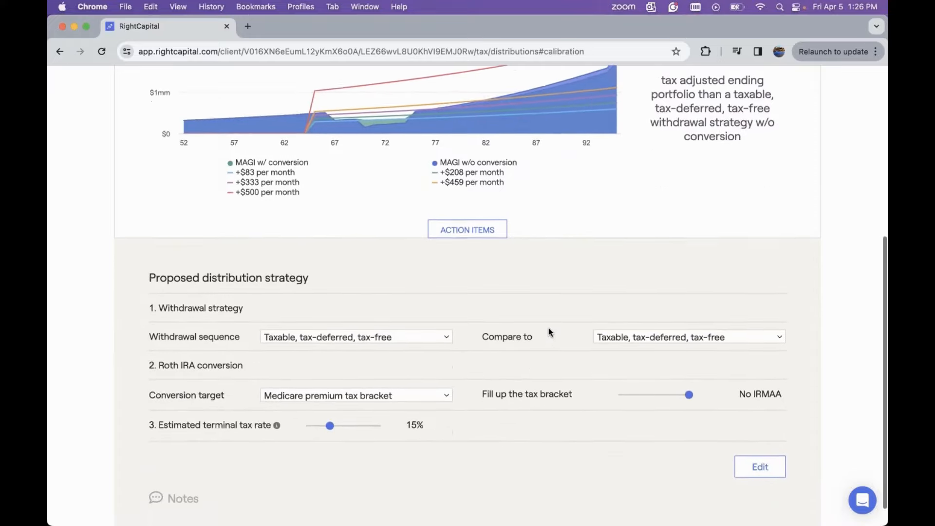
Show the Withdrawal and conversion table in the distribution details and examine the conversion amounts year by year.
scroll(548, 328, up, 4)
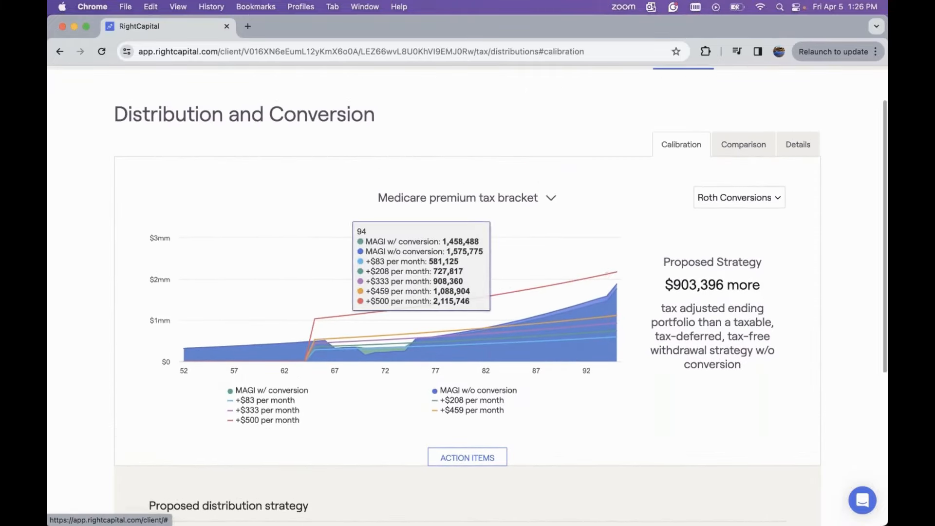
click(798, 145)
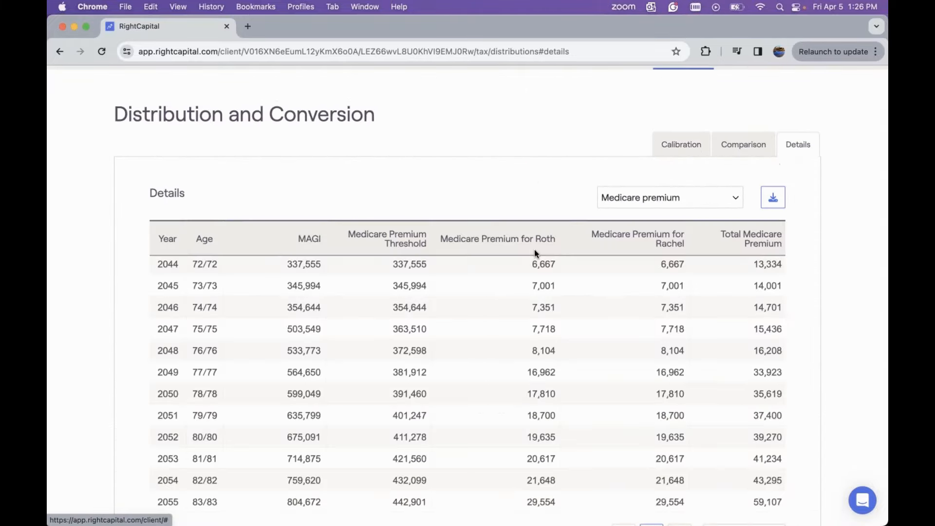
click(670, 197)
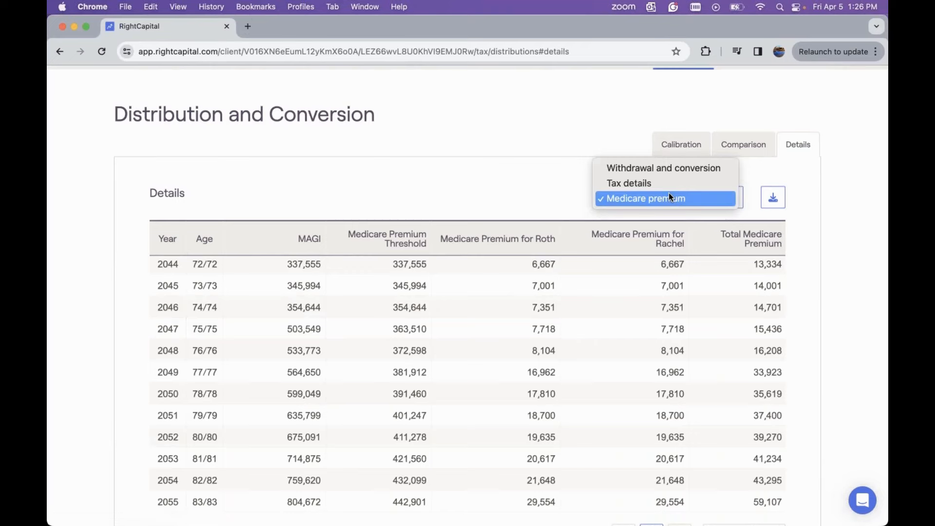
click(695, 168)
scroll(587, 300, up, 3)
scroll(587, 300, up, 4)
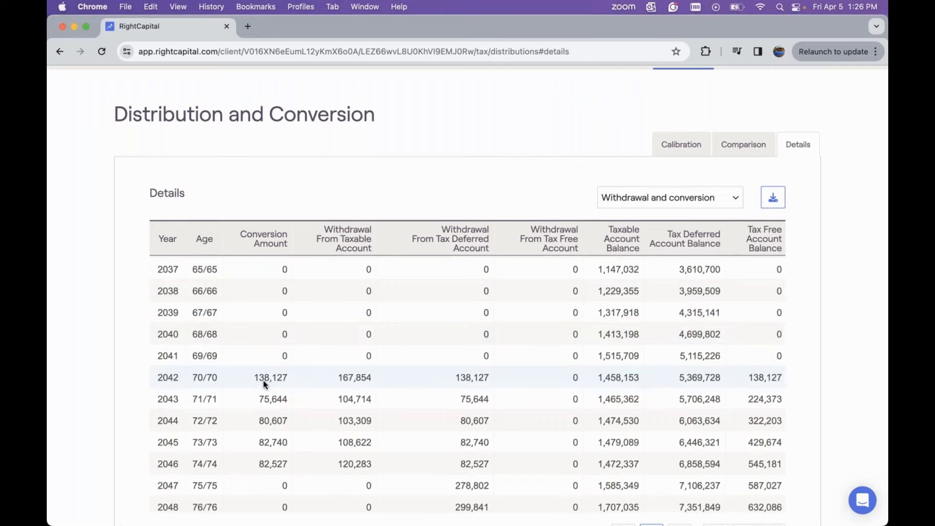
scroll(263, 381, up, 5)
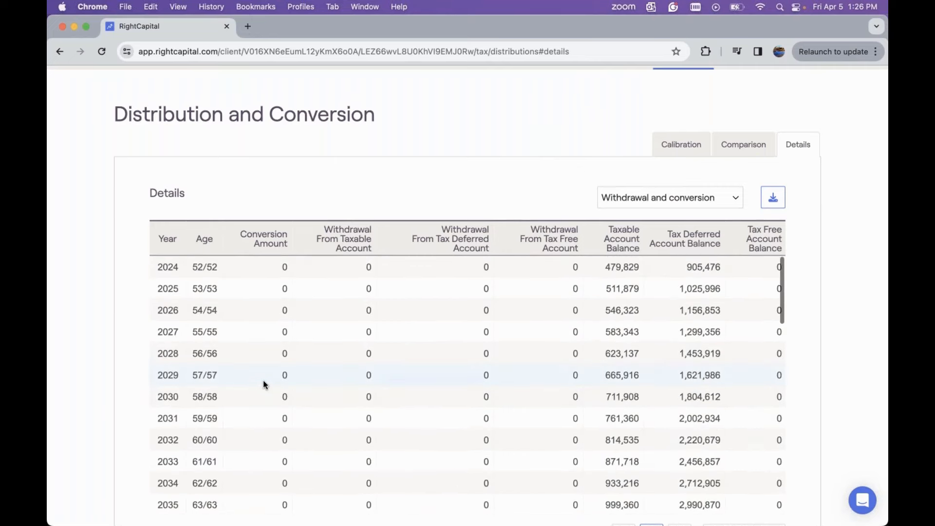
scroll(263, 385, down, 8)
scroll(263, 381, down, 3)
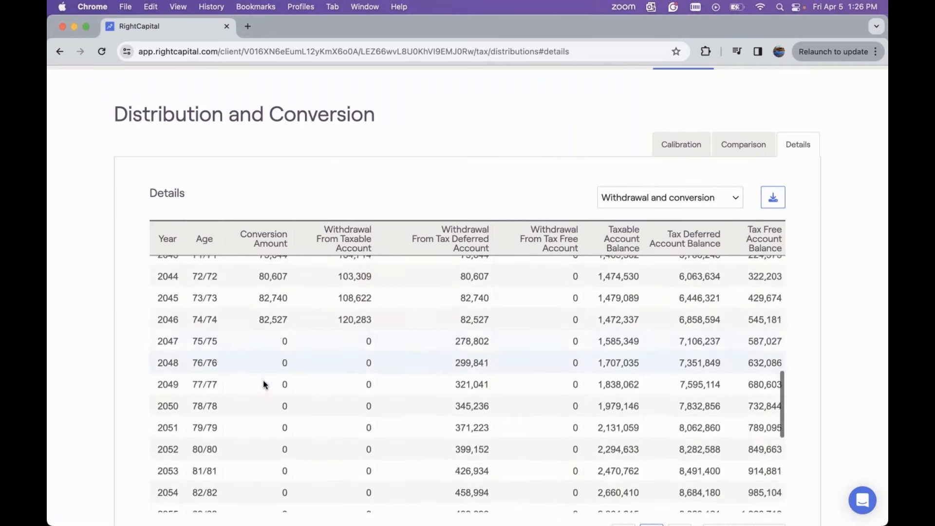
In the calibration, set the Roth IRA conversion target to Ordinary income tax bracket and fill up the 32%/33% bracket.
click(680, 148)
scroll(292, 292, down, 5)
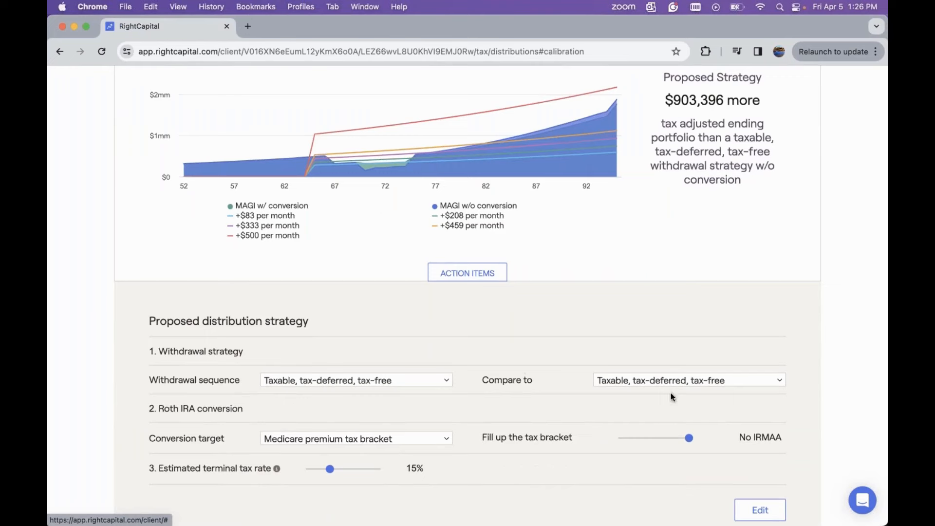
click(393, 438)
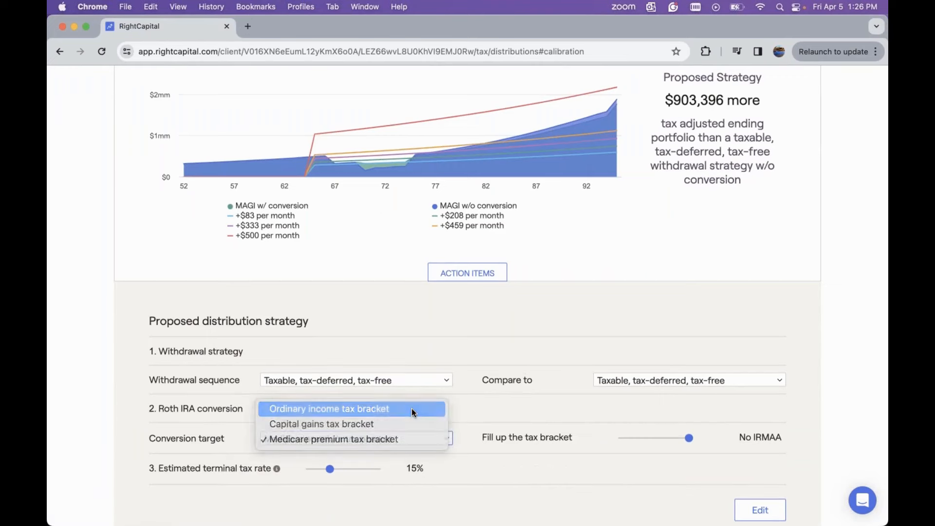
click(412, 412)
drag(623, 438, 682, 438)
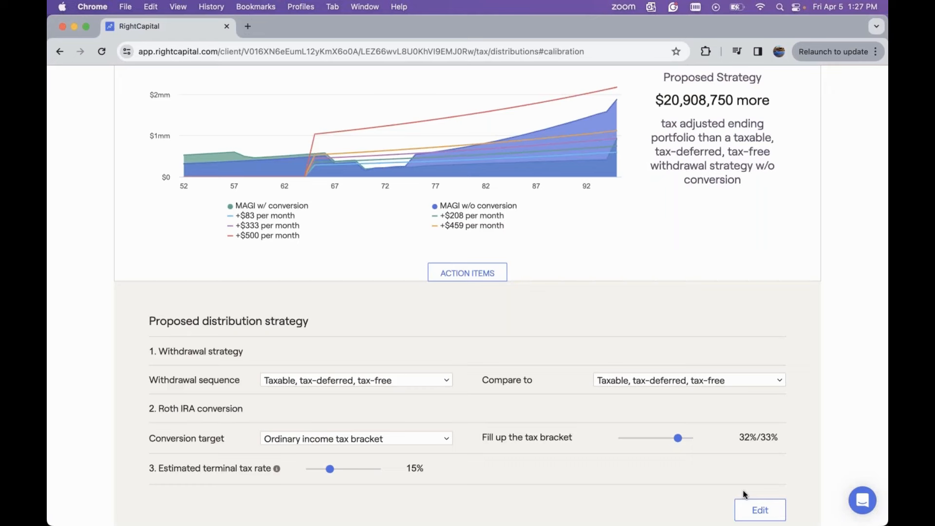
Edit the proposed strategy's optional sections, trying Conversions start but including only Conversions end.
scroll(760, 503, down, 1)
click(760, 504)
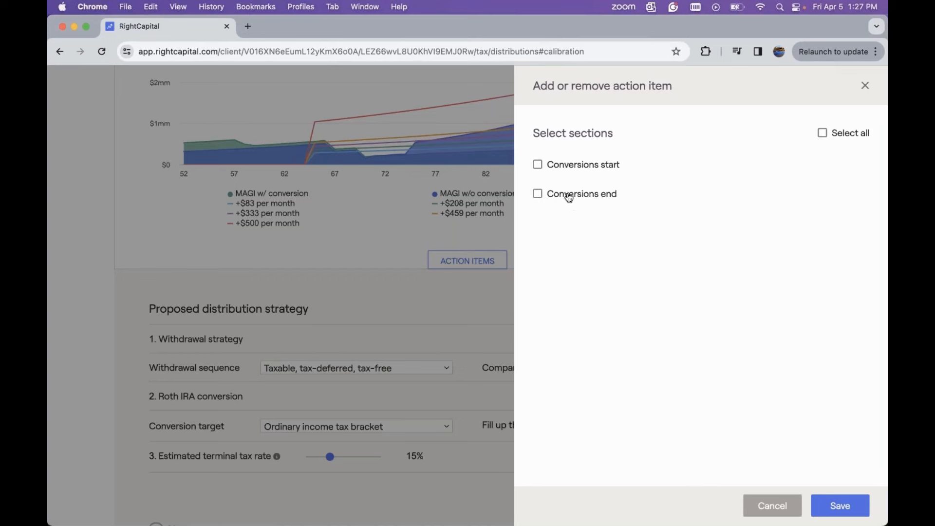
click(563, 164)
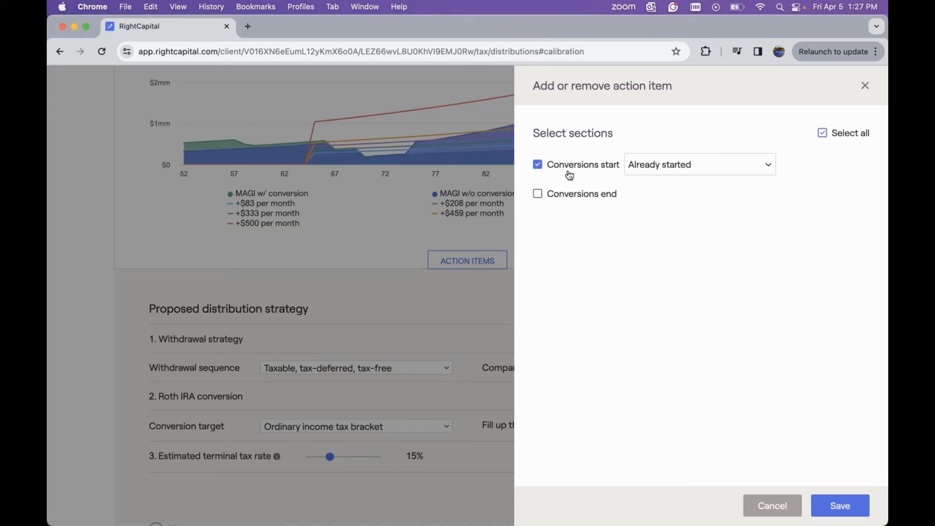
click(568, 172)
click(568, 195)
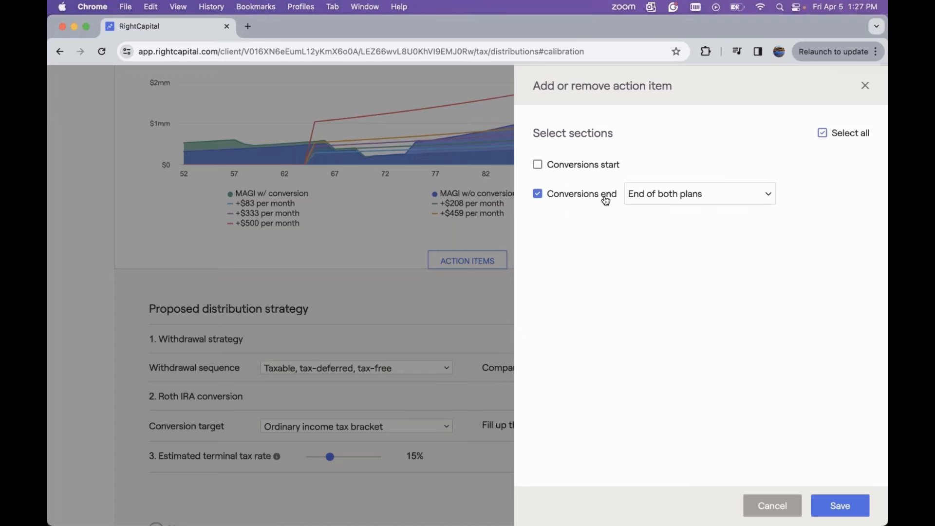
Set the conversions to end at the first spouse's age 80 and save the change to the proposed strategy.
click(677, 197)
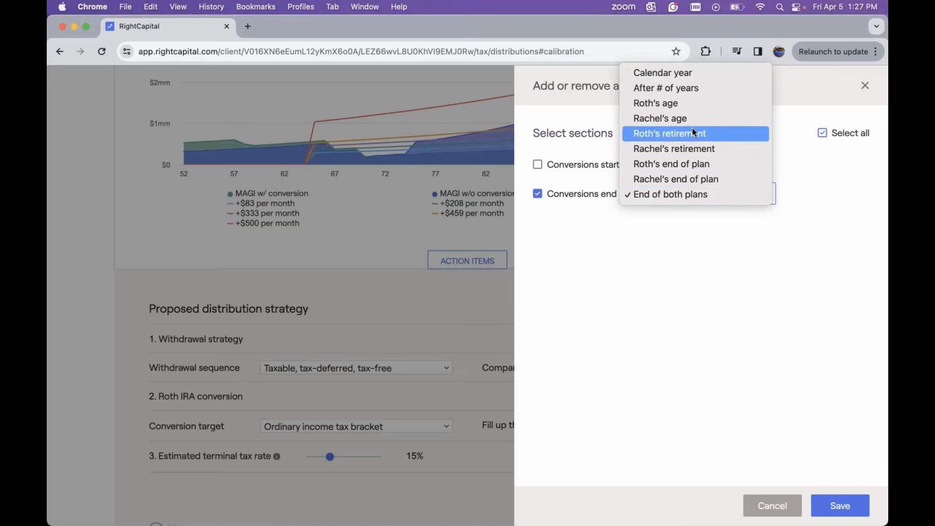
click(691, 103)
click(752, 194)
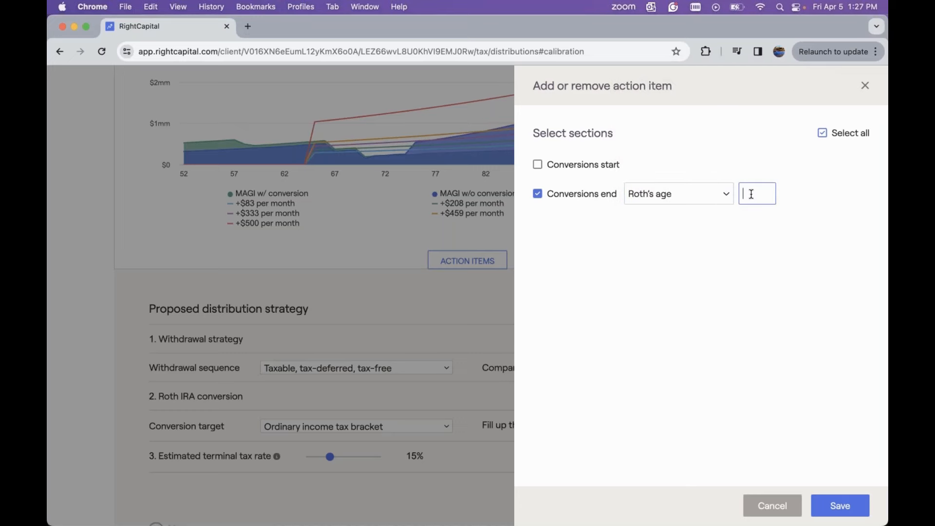
text(80)
click(838, 504)
click(838, 505)
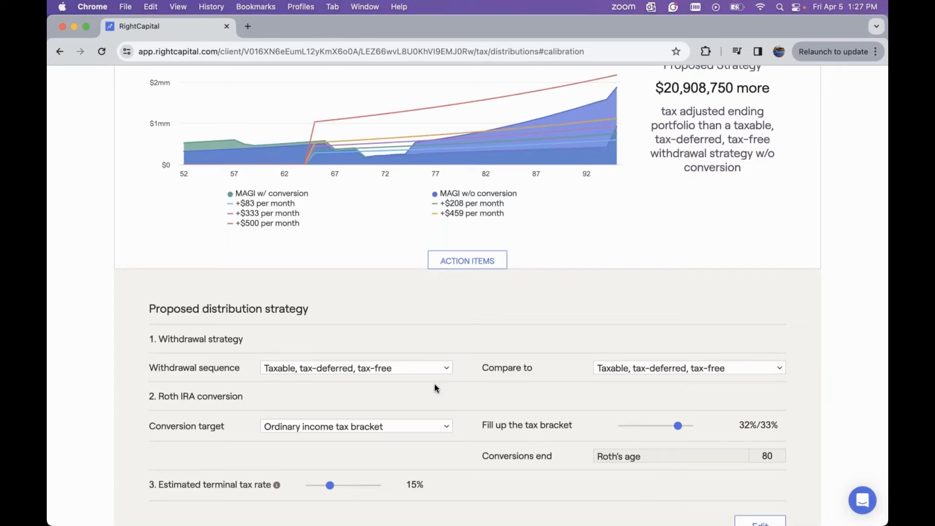
Switch the calibration chart to Ordinary income tax bracket and review the conversions against the strategy's conversion end age.
scroll(452, 403, up, 3)
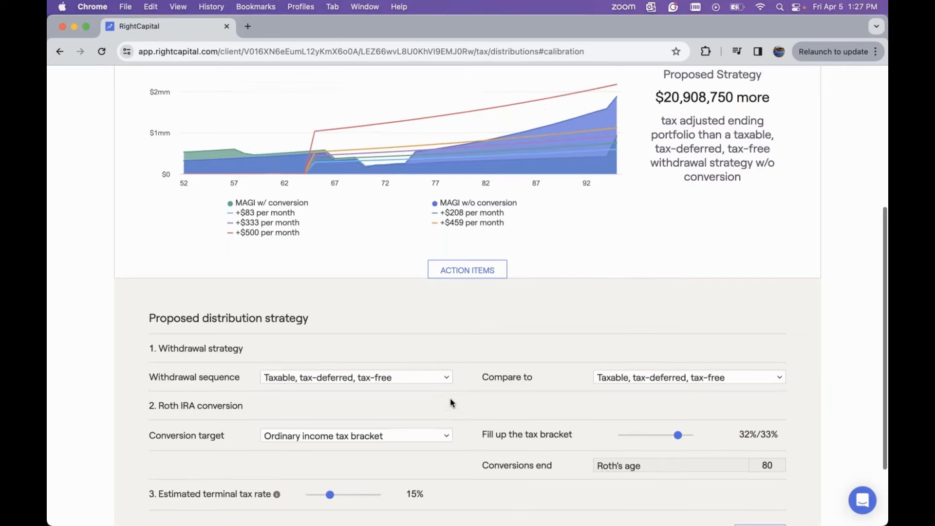
scroll(452, 404, up, 2)
click(487, 94)
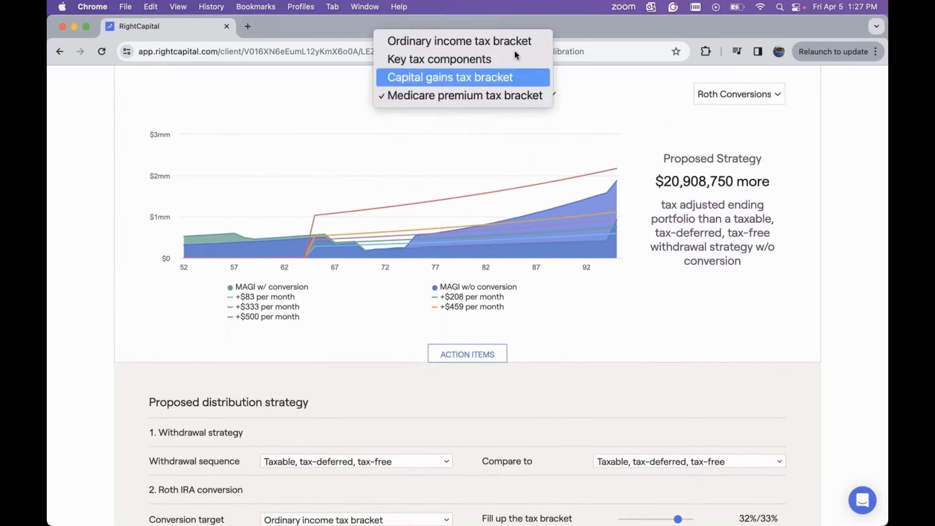
click(511, 42)
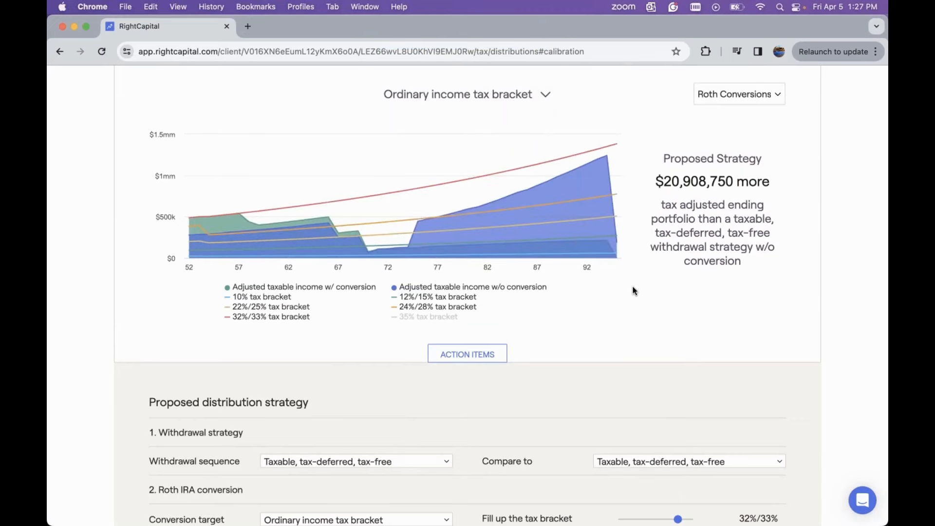
scroll(634, 291, down, 4)
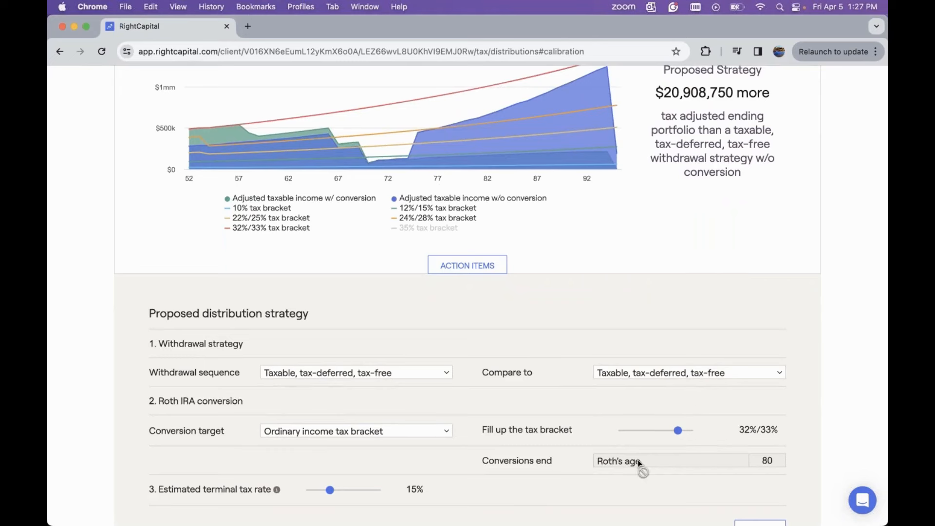
Open the distribution comparison and examine the tax adjusted ending wealth of the proposed strategy versus the one without conversion.
scroll(604, 322, up, 5)
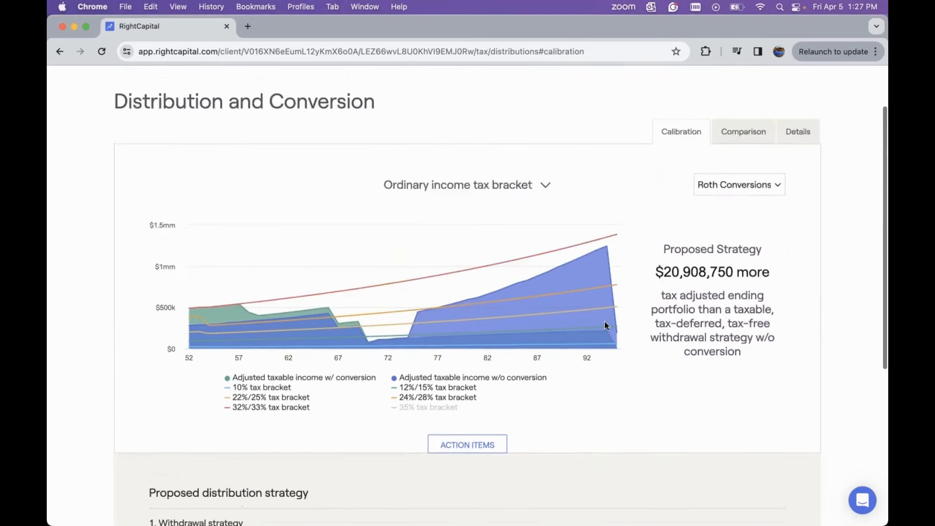
click(744, 190)
scroll(599, 280, down, 1)
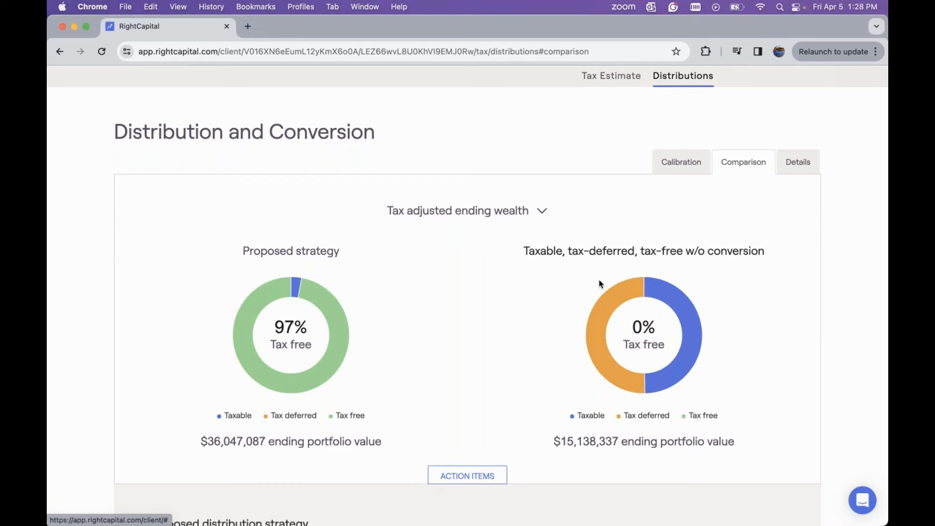
Set the estimated terminal tax rate to 30% and compare both strategies' ending portfolio values.
scroll(600, 283, down, 5)
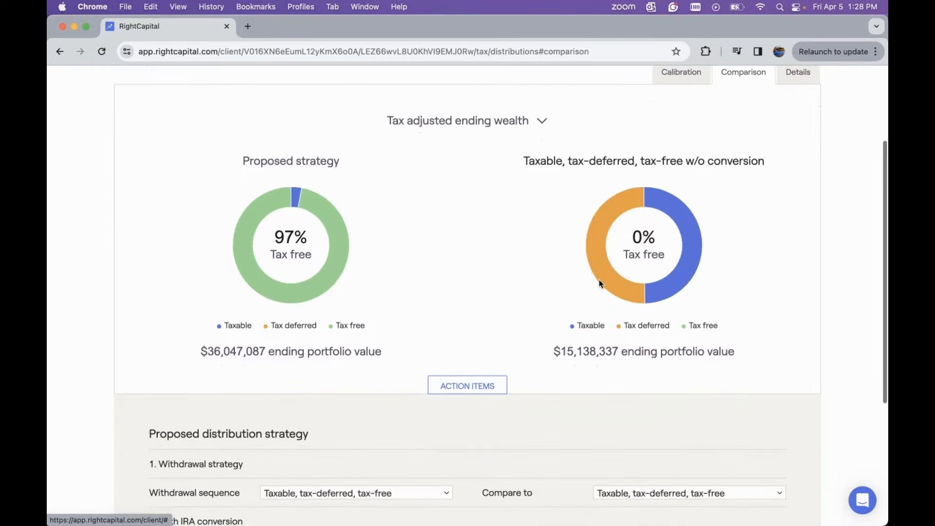
scroll(601, 284, down, 3)
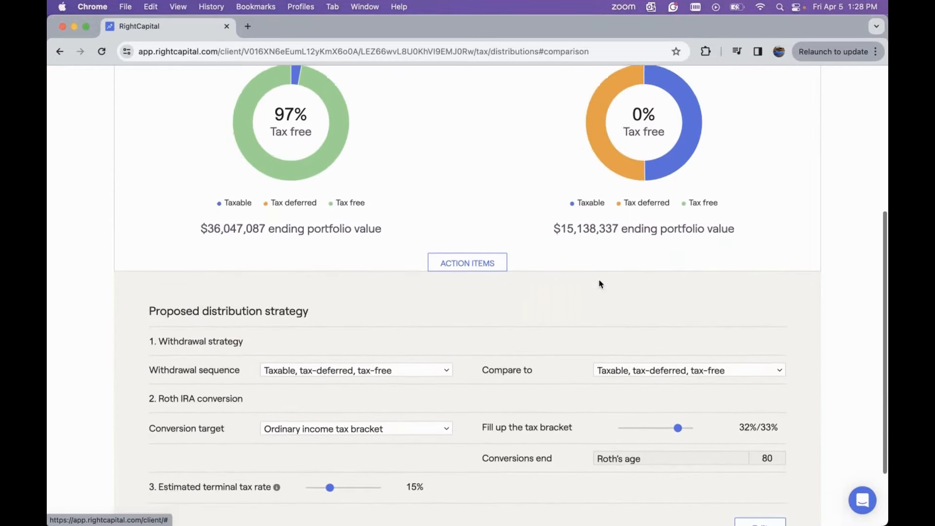
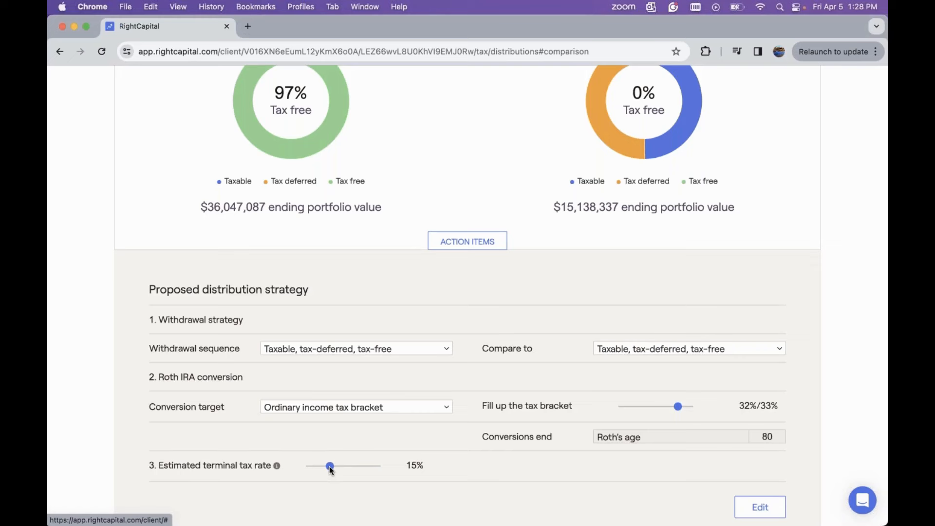
drag(331, 469, 350, 470)
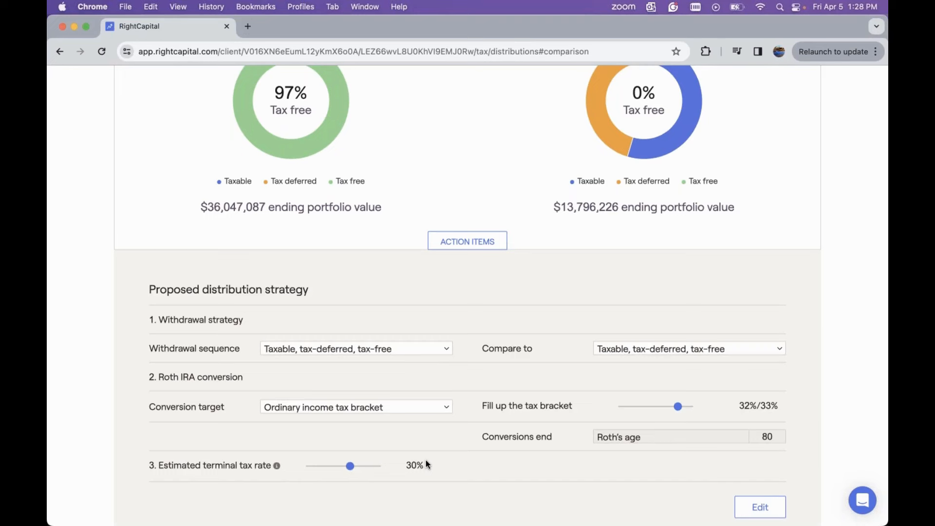
scroll(426, 459, up, 3)
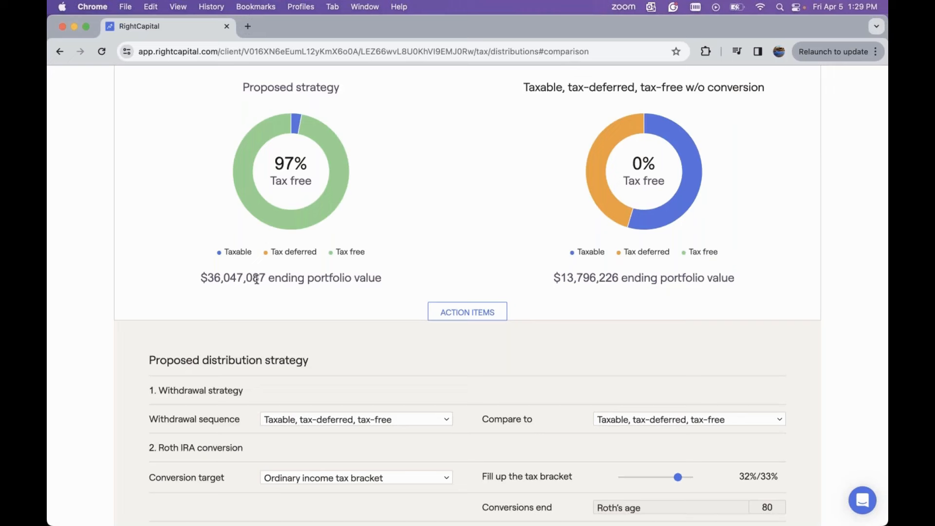
Set the estimated terminal tax rate to 15% and compare both strategies' ending portfolio values.
mouse_move(339, 187)
scroll(553, 346, down, 3)
mouse_move(344, 466)
mouse_down()
mouse_move(355, 466)
mouse_move(330, 467)
mouse_up()
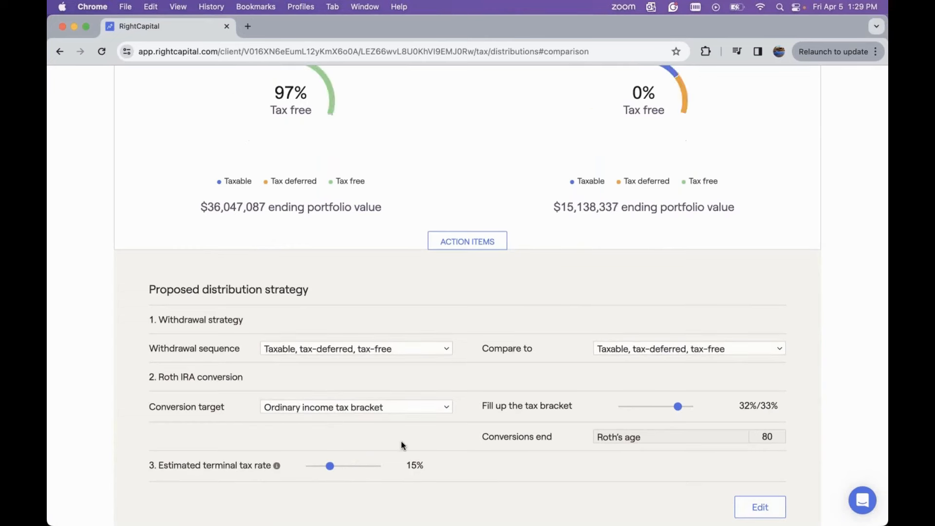
scroll(534, 347, up, 5)
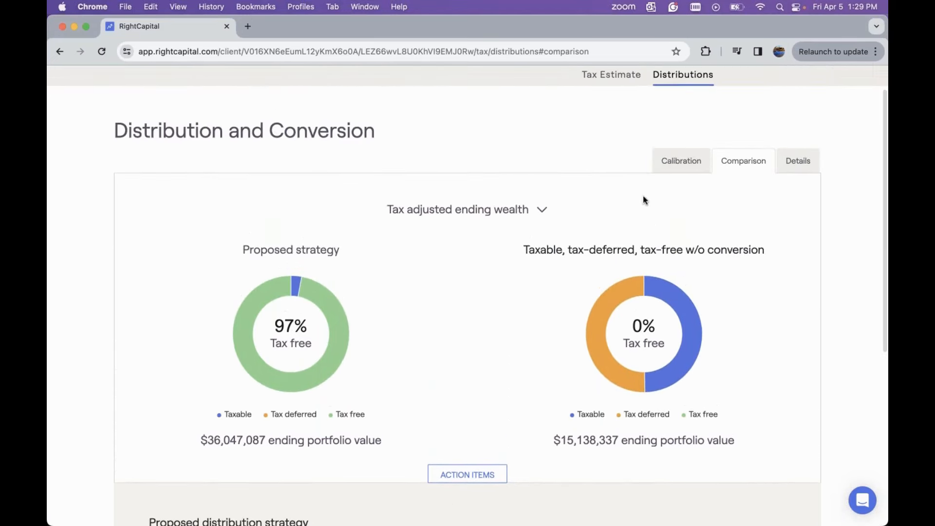
Return to the calibration chart and review taxable income with and without conversion alongside the proposed distribution strategy settings.
click(682, 160)
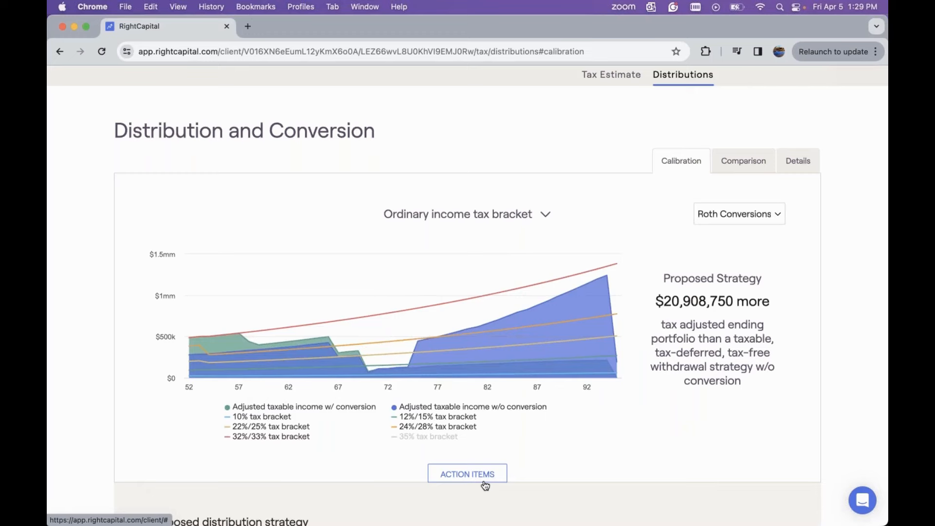
scroll(485, 486, down, 3)
scroll(485, 486, down, 4)
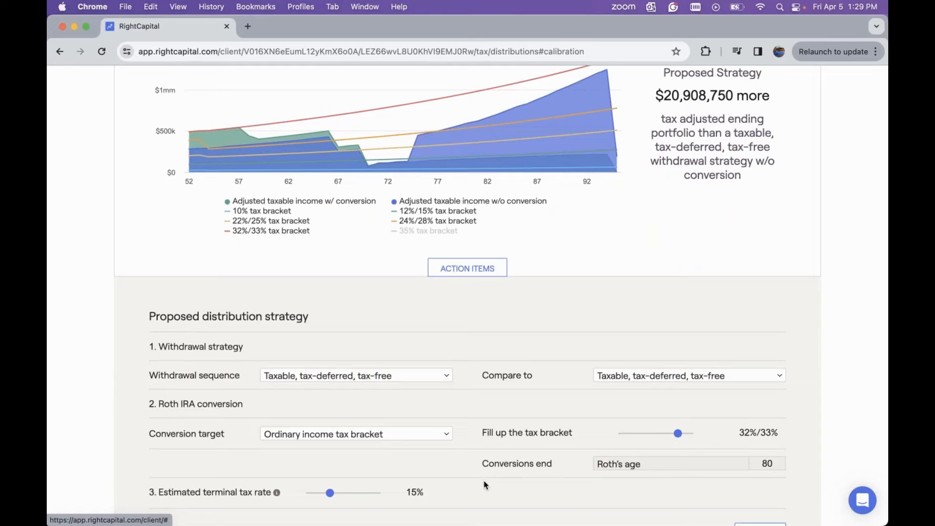
scroll(485, 486, up, 10)
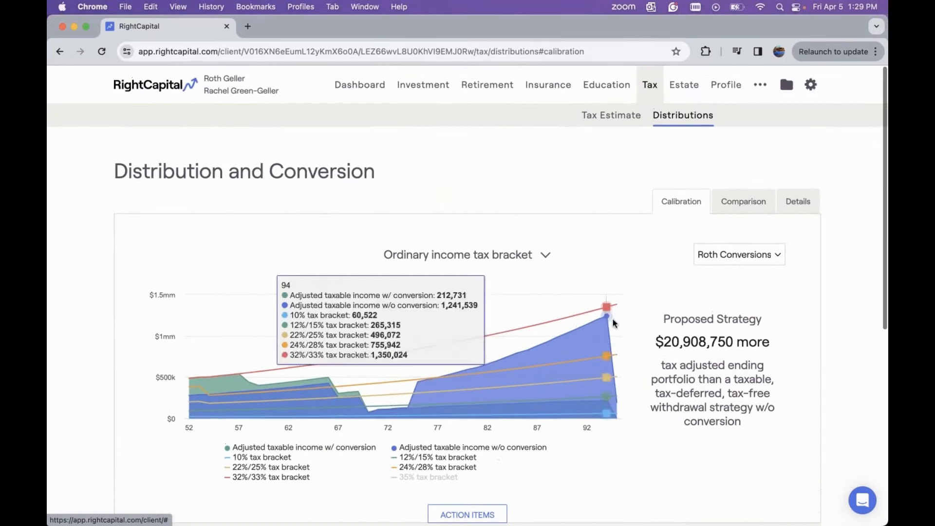
Open the retirement analysis and review the probability of success, financial goals and strategies of the Roth Conversions and current plans.
click(467, 92)
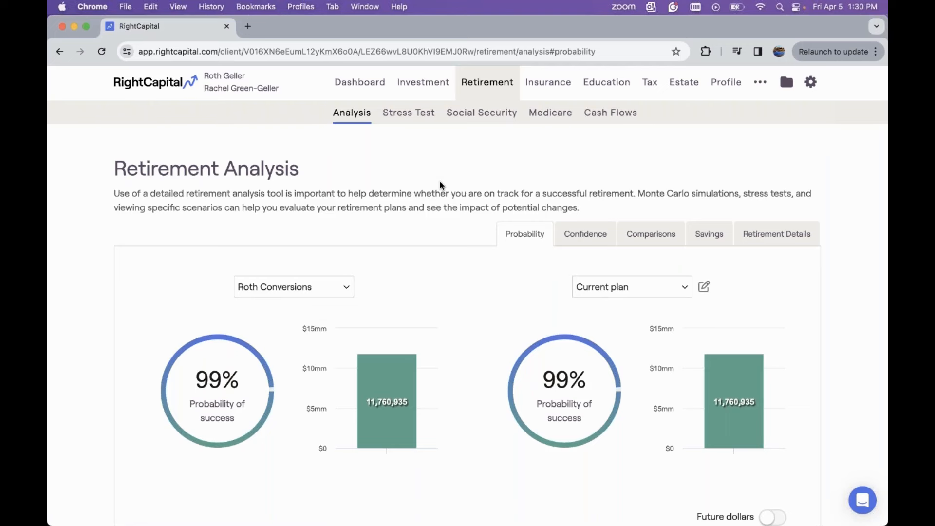
scroll(440, 185, down, 1)
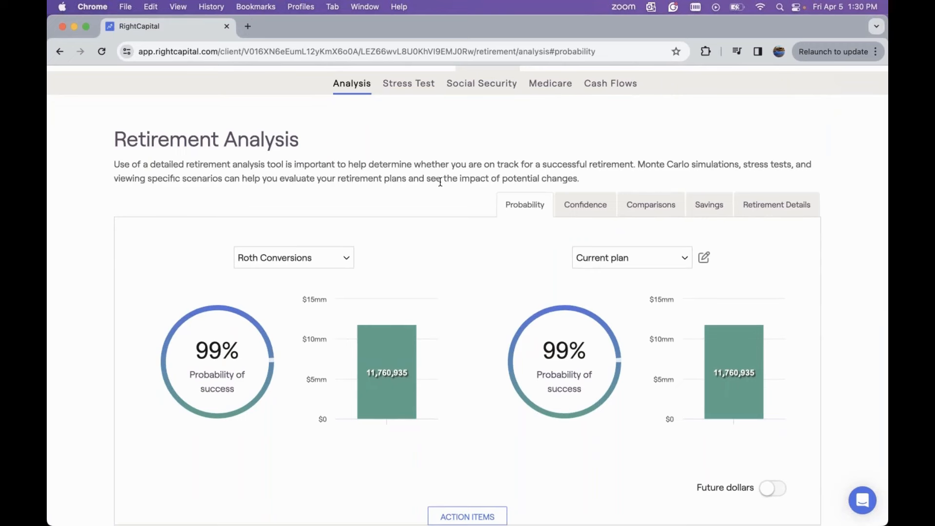
scroll(501, 388, down, 1)
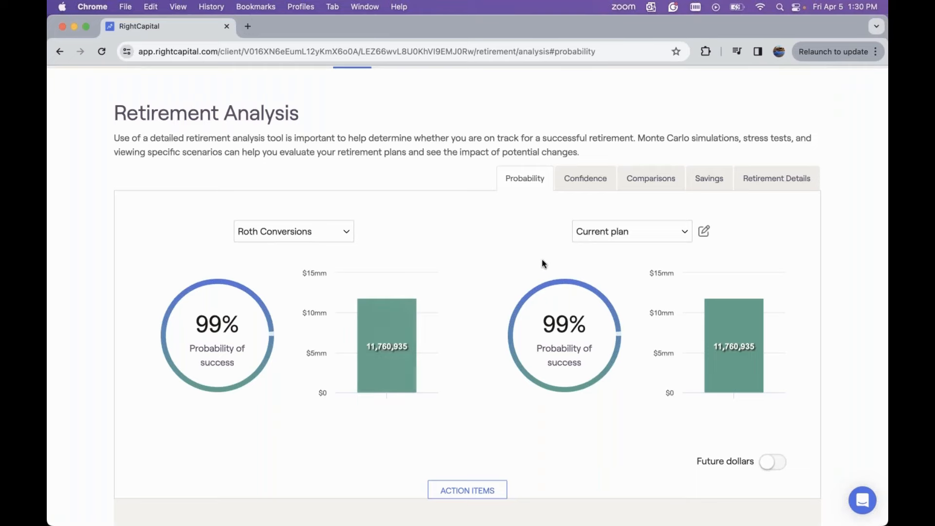
scroll(531, 277, down, 3)
scroll(531, 276, down, 1)
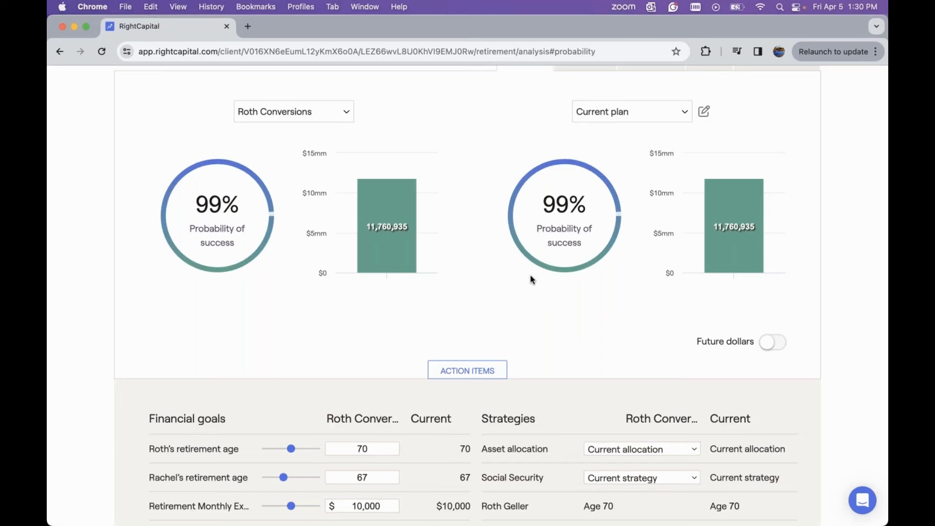
scroll(530, 276, down, 5)
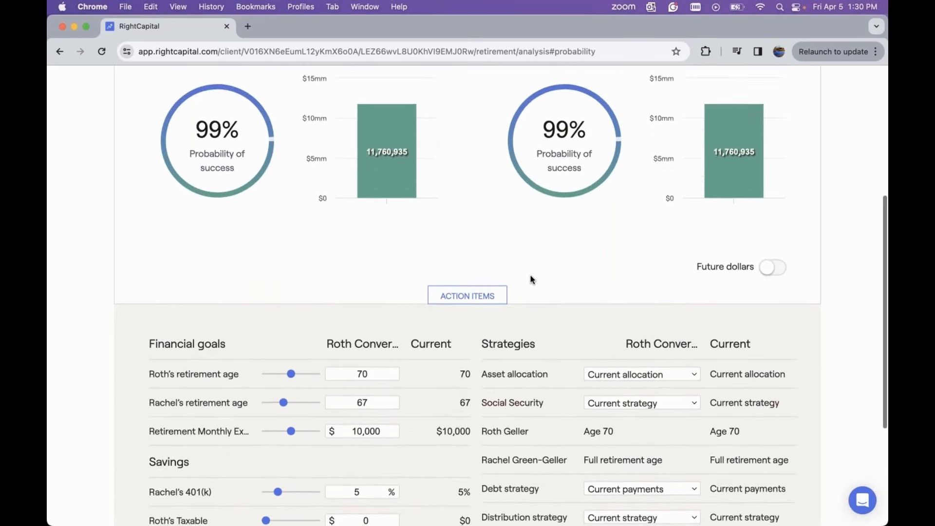
scroll(531, 276, down, 3)
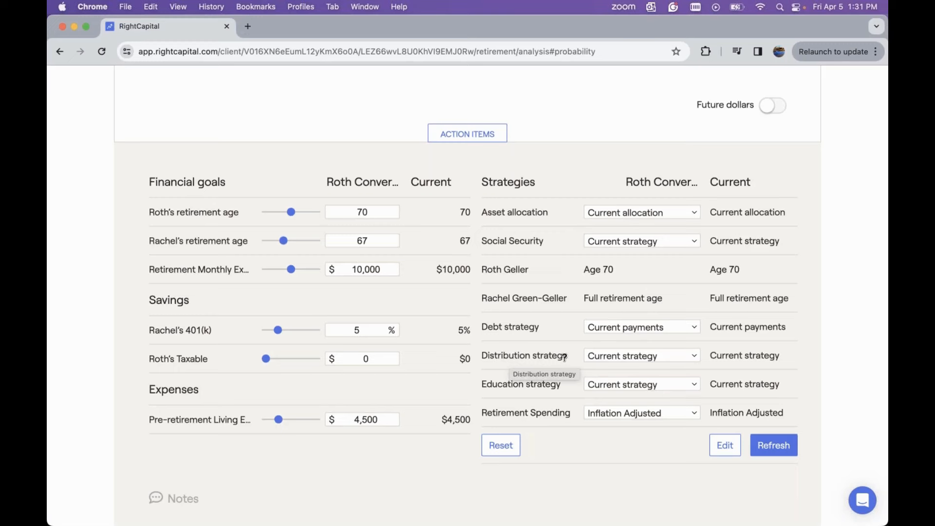
Set the Roth Conversions plan's distribution strategy to Distribution proposal, refresh the analysis and compare its probability of success with the current plan.
click(647, 357)
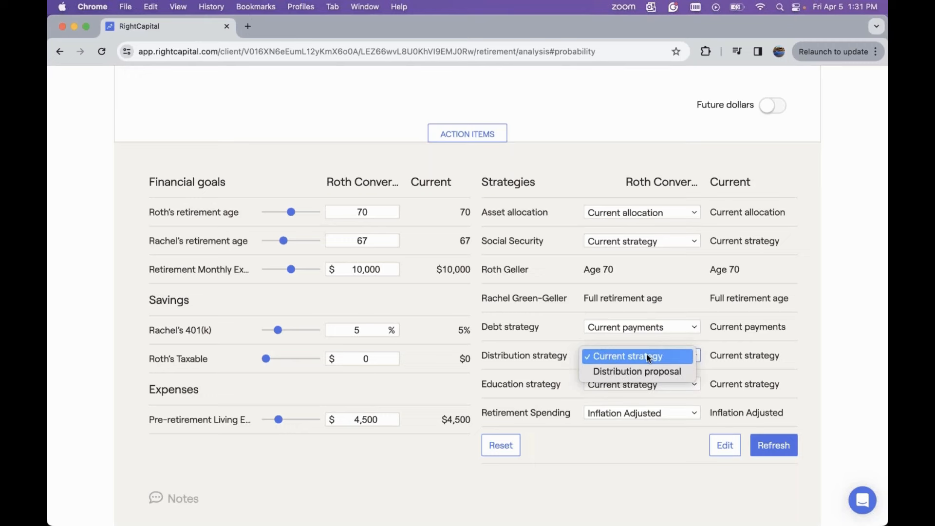
click(648, 367)
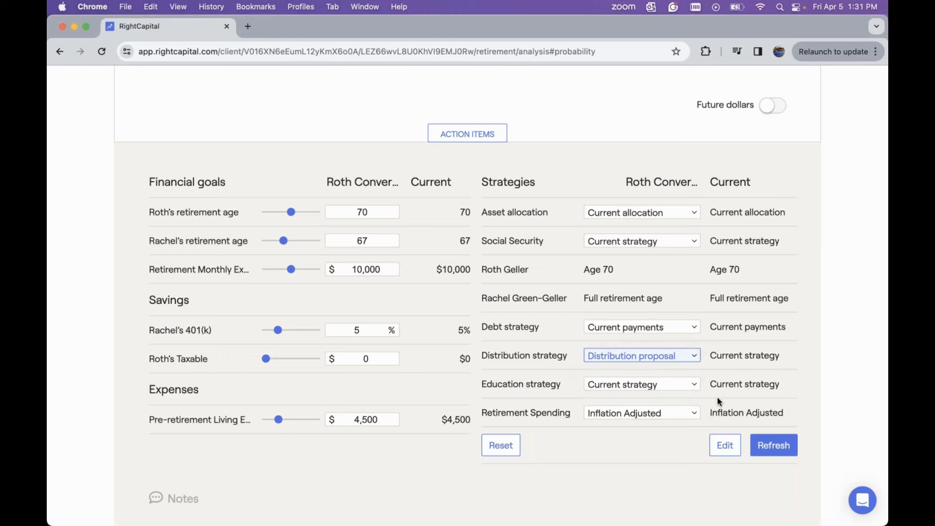
click(767, 444)
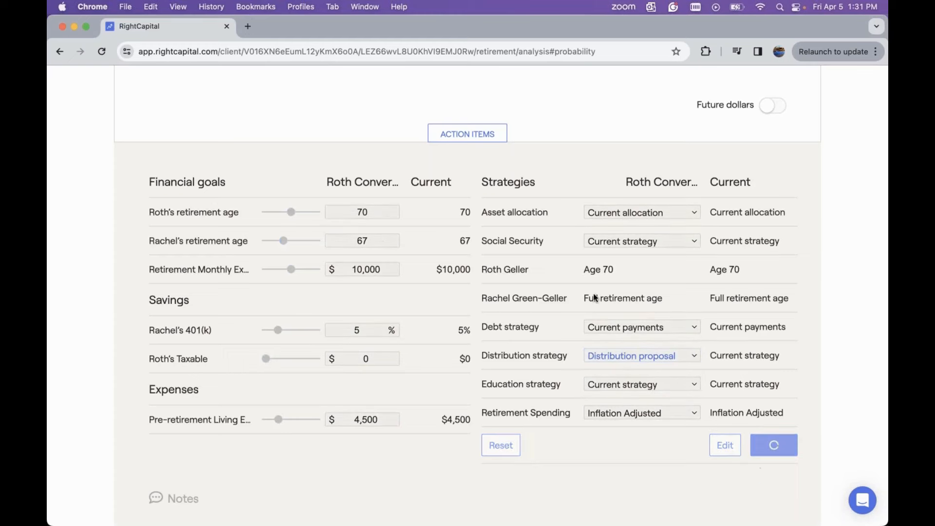
scroll(568, 288, up, 4)
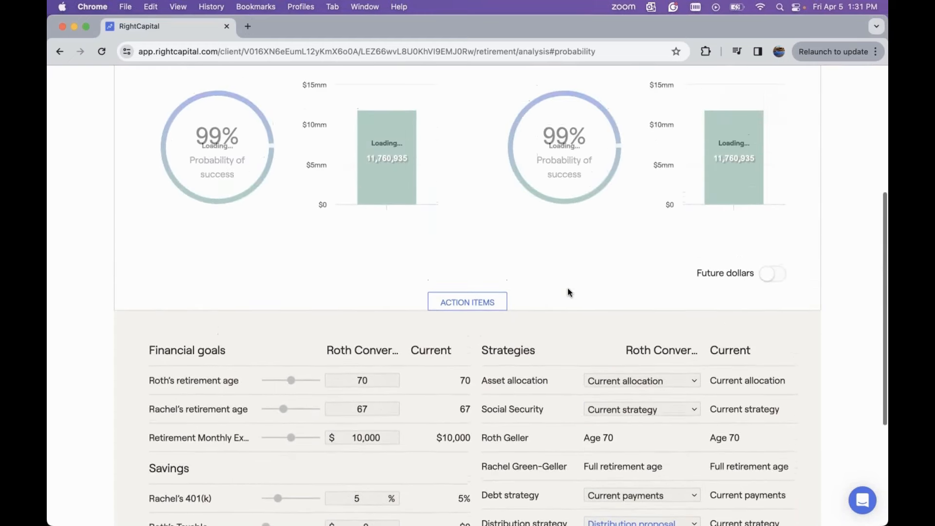
scroll(568, 290, up, 2)
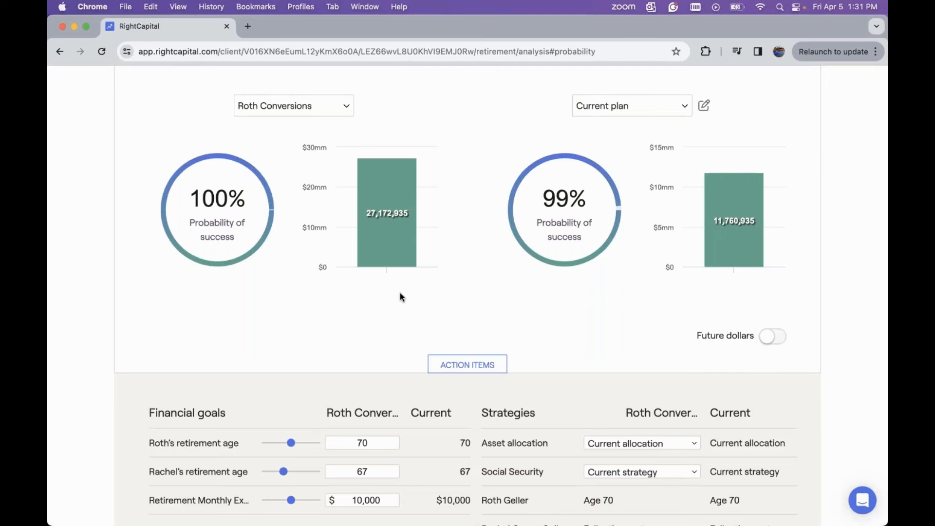
scroll(400, 297, down, 3)
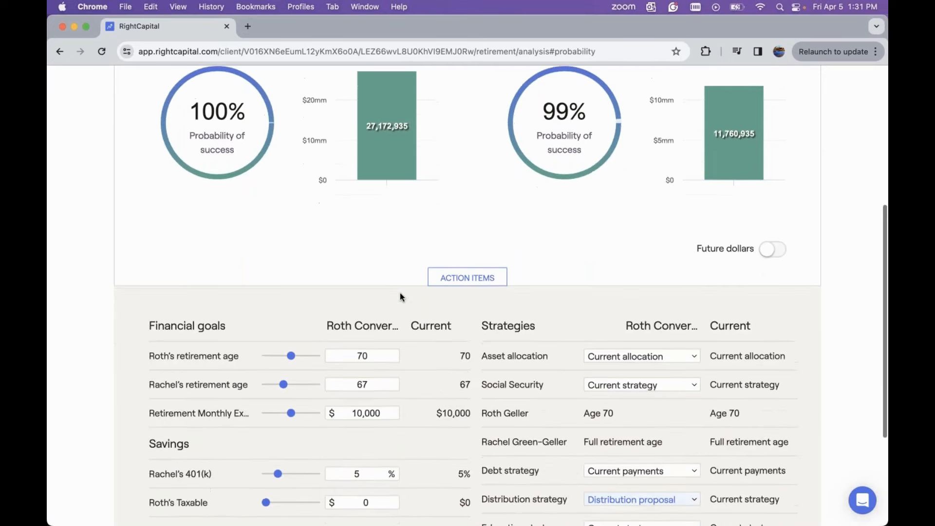
scroll(400, 297, up, 5)
scroll(399, 293, up, 1)
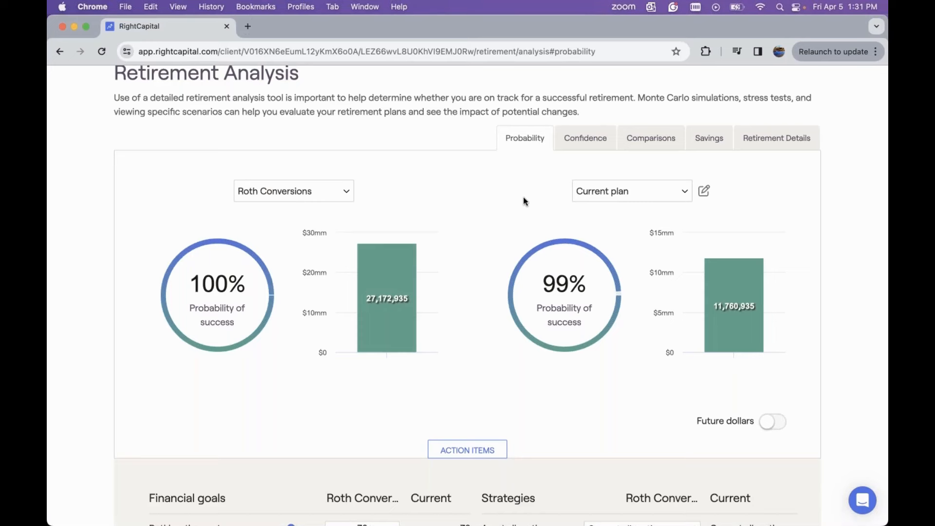
Open the retirement plan comparison of invested assets and check the available market scenarios, keeping Baseline.
click(656, 143)
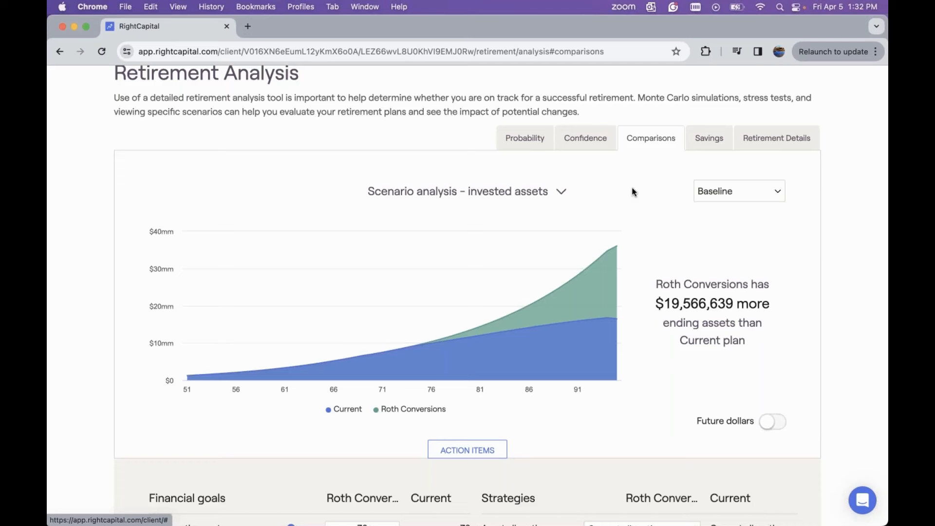
click(744, 193)
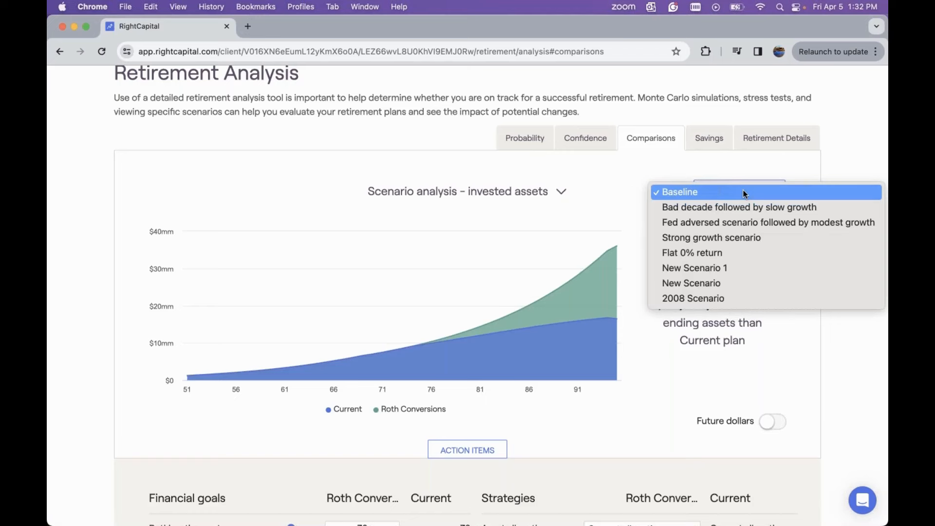
click(682, 174)
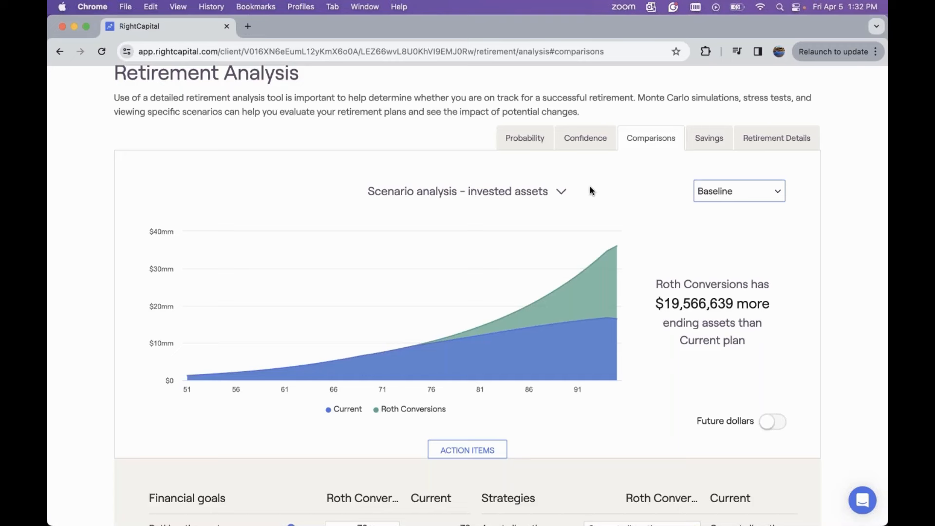
Compare the Roth Conversions and current plans by net worth and by yearly taxes in the scenario analysis.
click(494, 192)
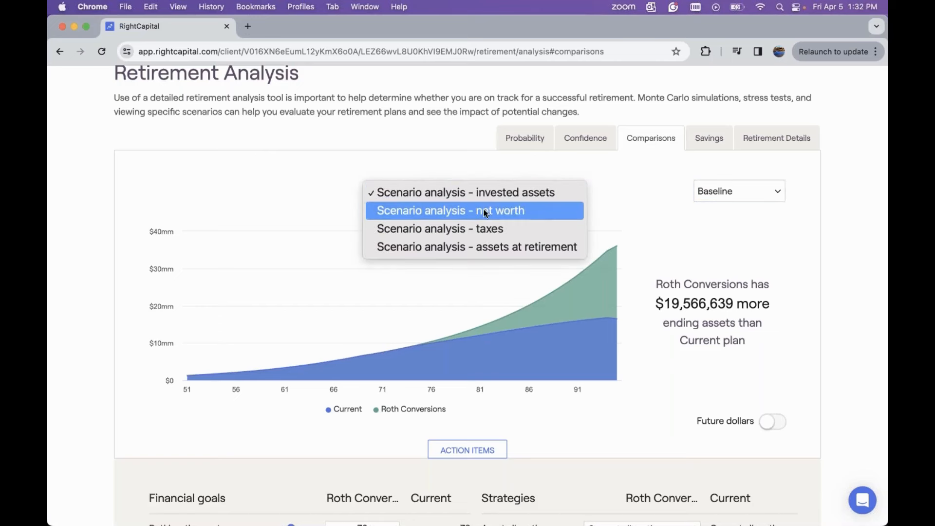
click(525, 210)
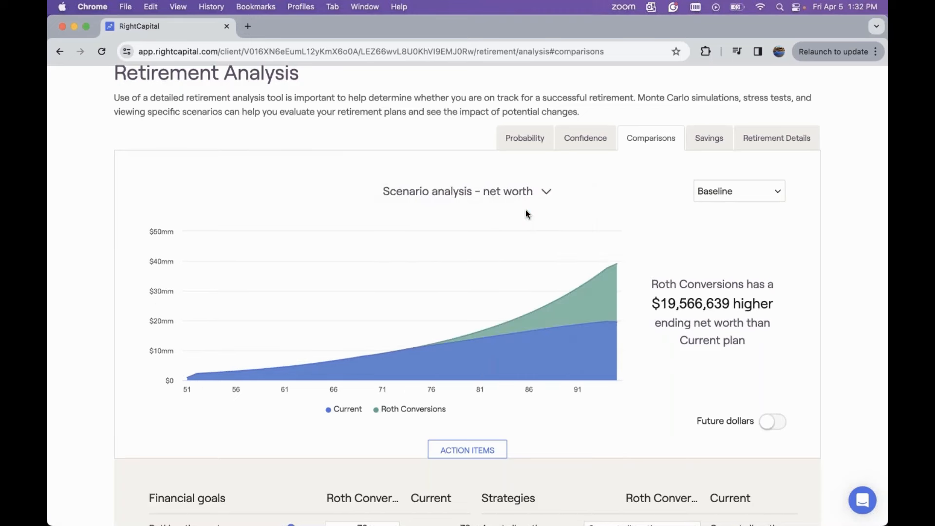
click(527, 193)
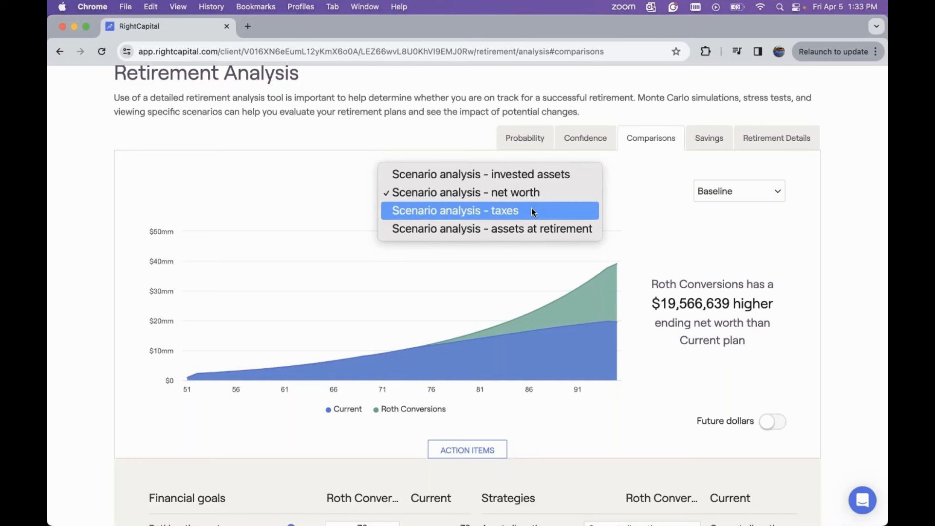
click(531, 211)
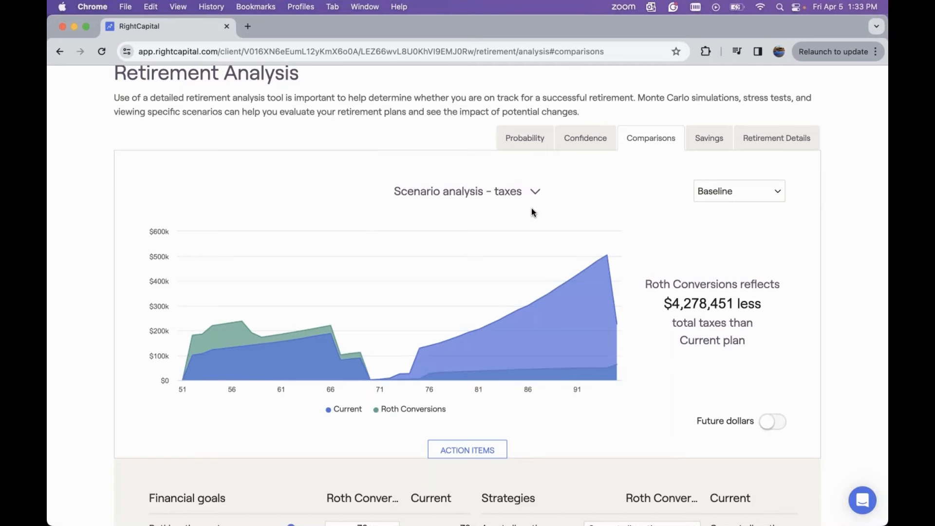
mouse_move(363, 322)
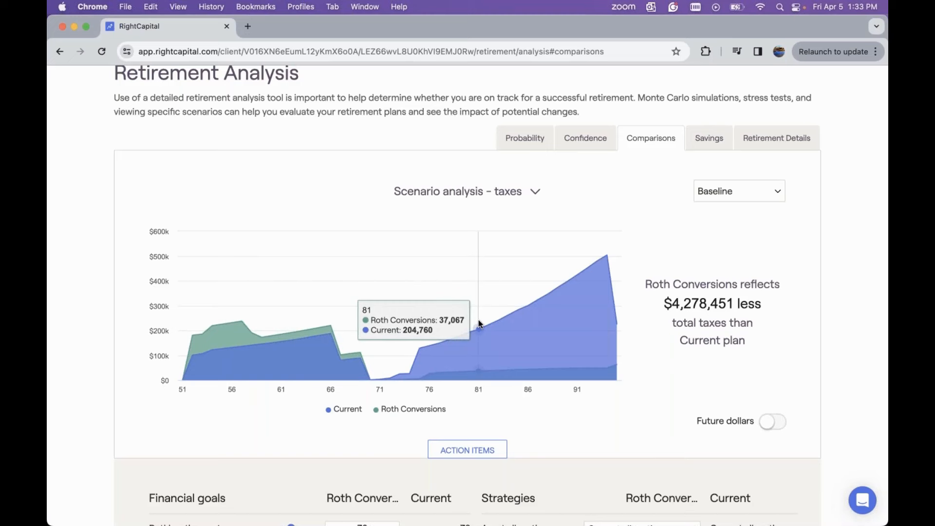
Compare the two plans' assets at retirement and switch the scenario analysis back to invested assets.
click(488, 193)
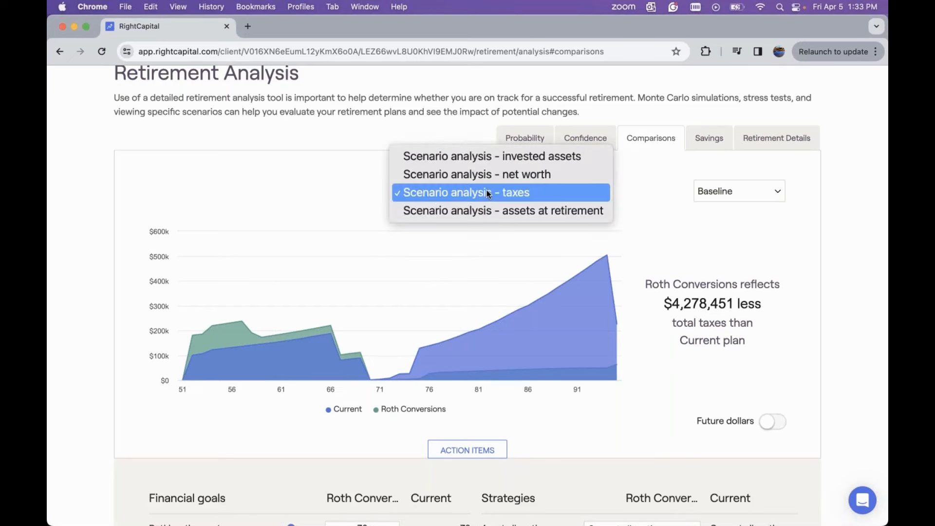
click(537, 211)
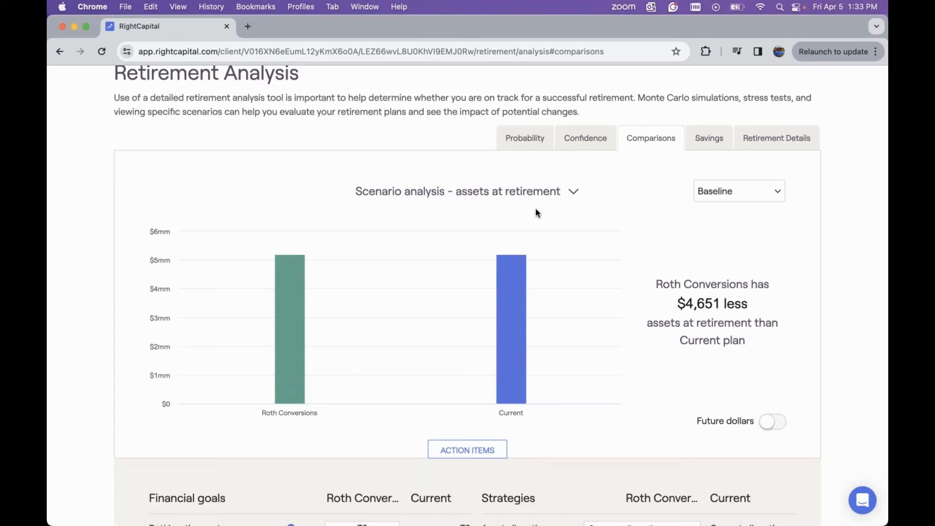
click(535, 192)
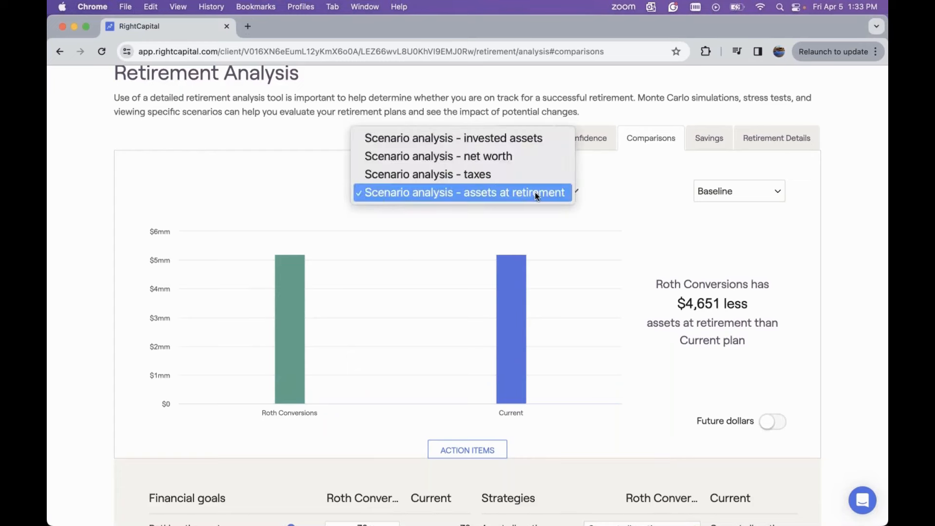
key(Return)
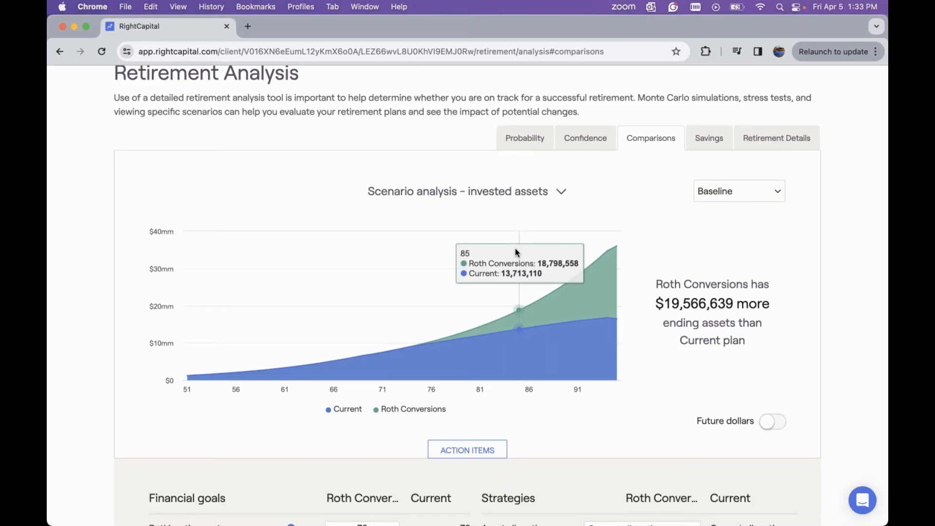
Return to the tax distribution and conversion proposal and set its withdrawal sequence to Pro-rata.
scroll(609, 212, up, 3)
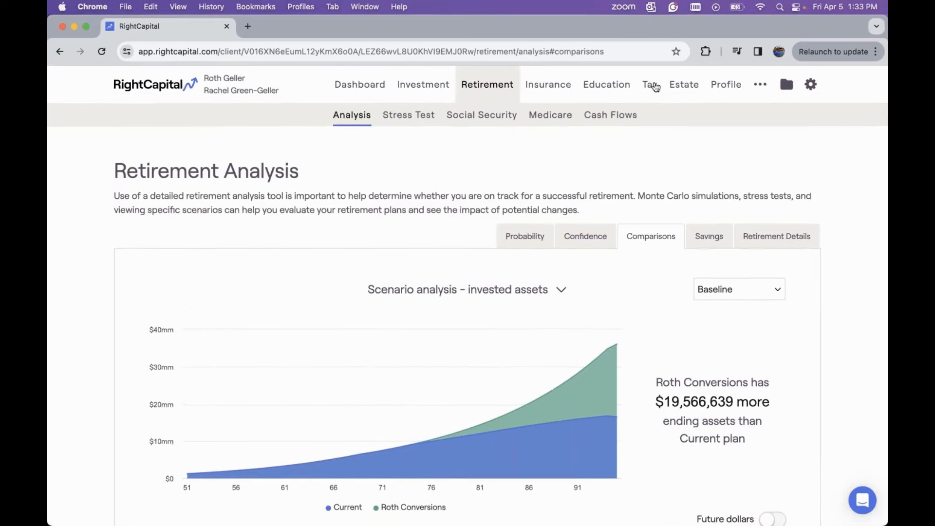
click(652, 87)
click(683, 115)
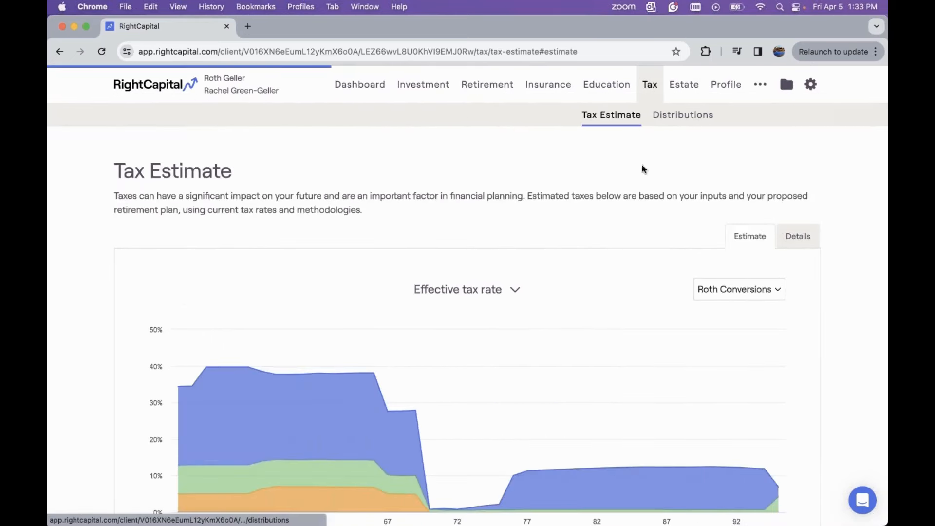
scroll(599, 244, down, 5)
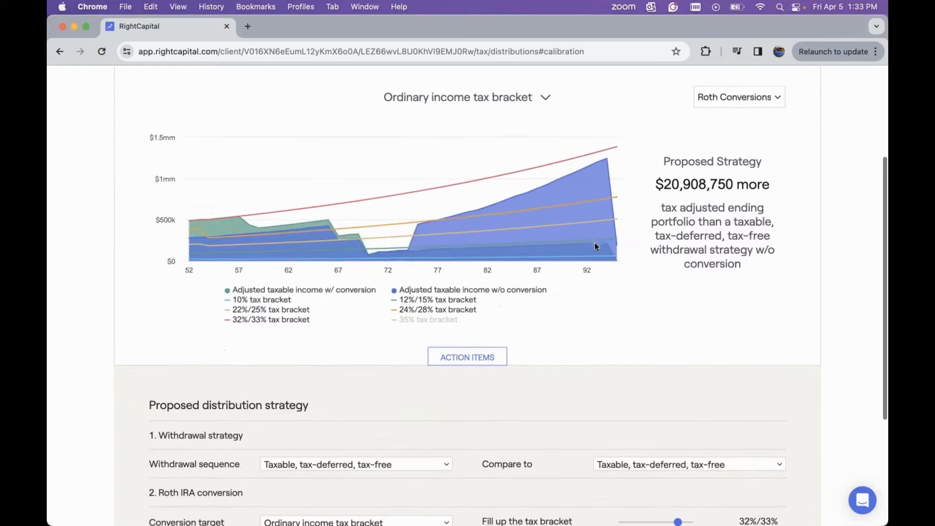
scroll(487, 403, down, 3)
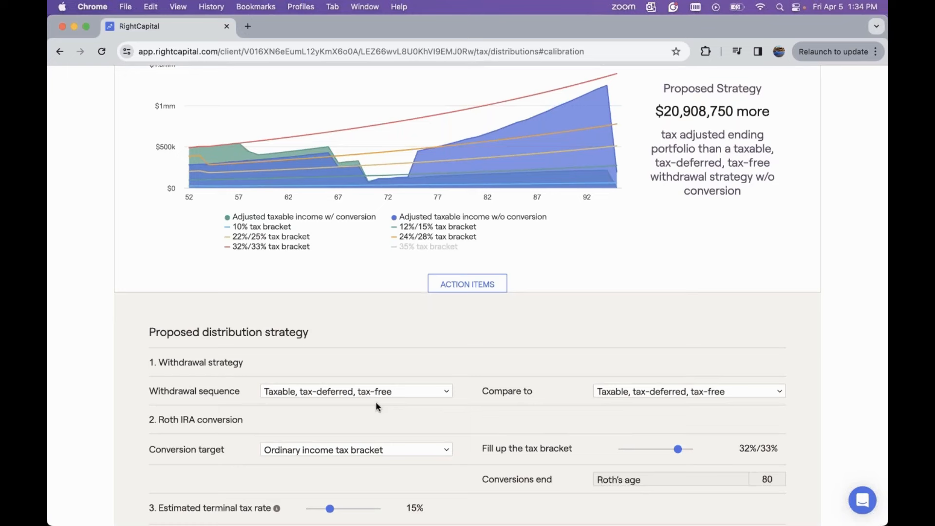
click(354, 391)
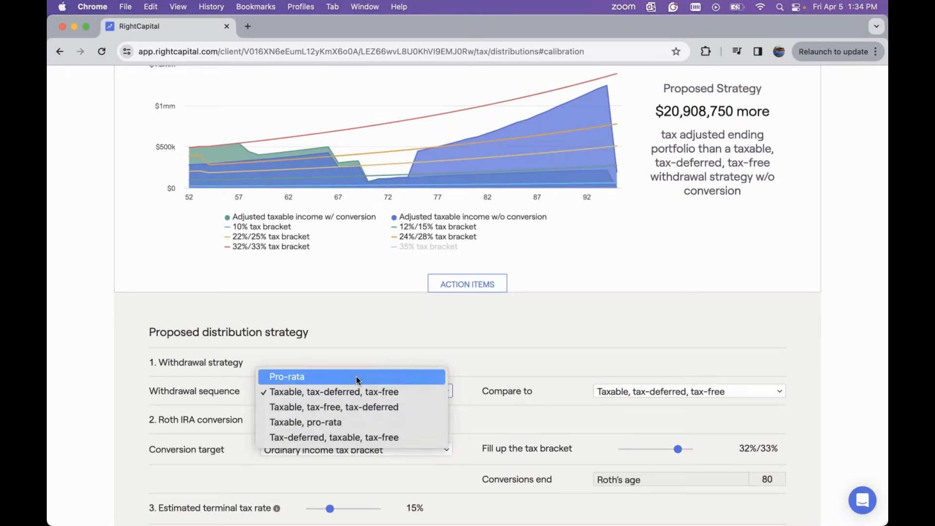
click(356, 380)
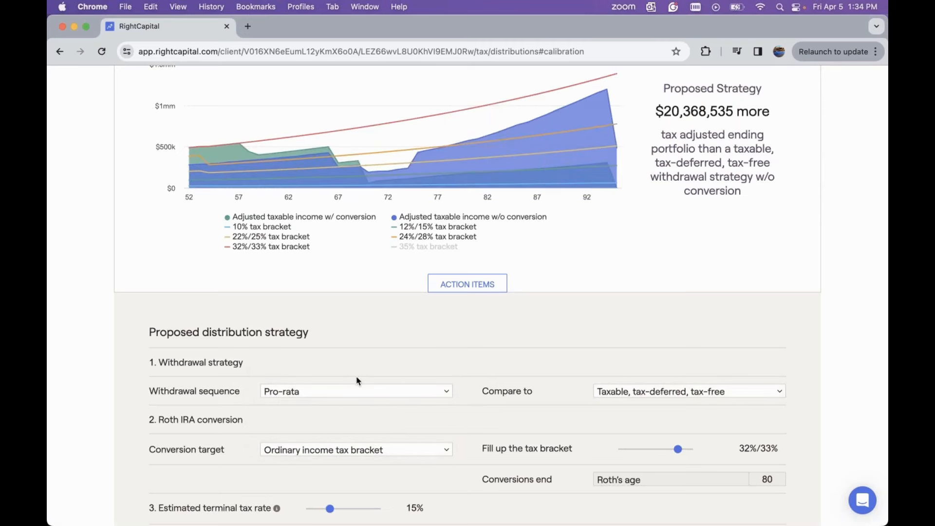
Go back to the retirement analysis and compare the probability of success of the Roth Conversions and current plans.
scroll(357, 380, up, 5)
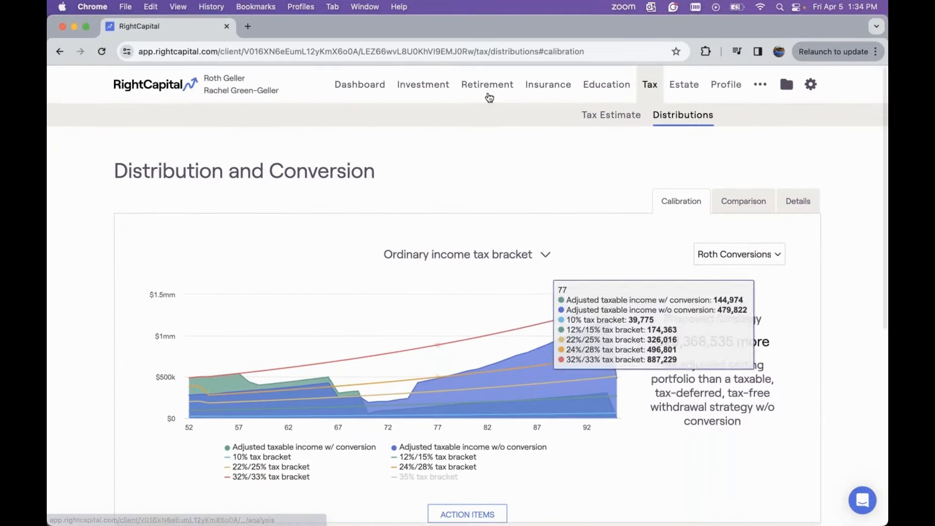
click(490, 97)
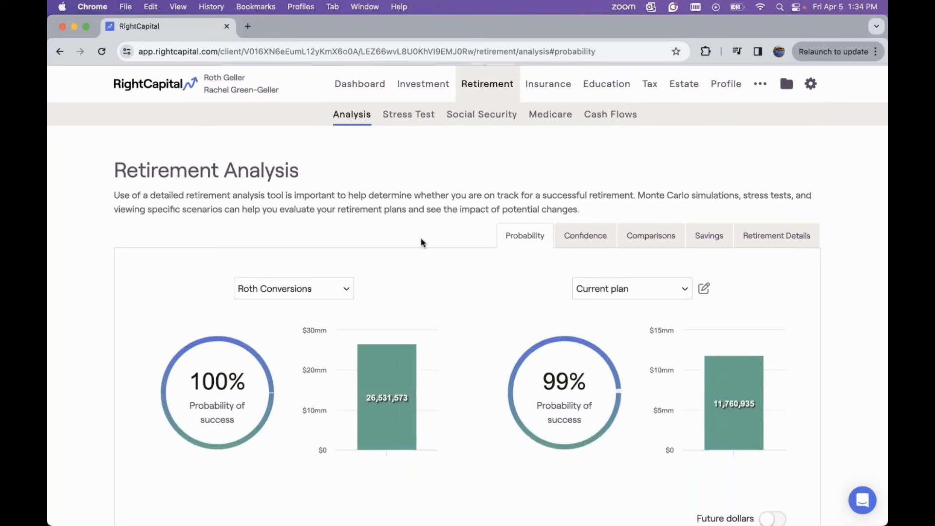
scroll(421, 238, down, 4)
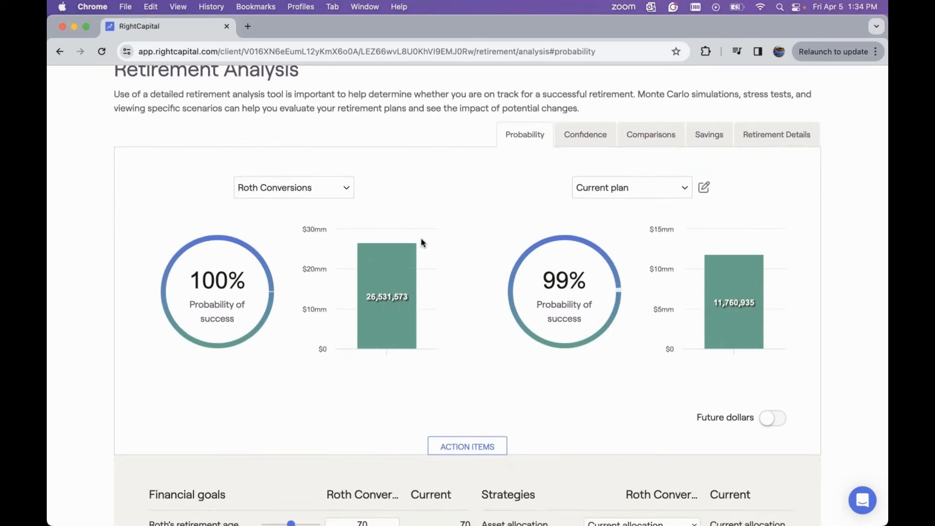
scroll(421, 242, down, 2)
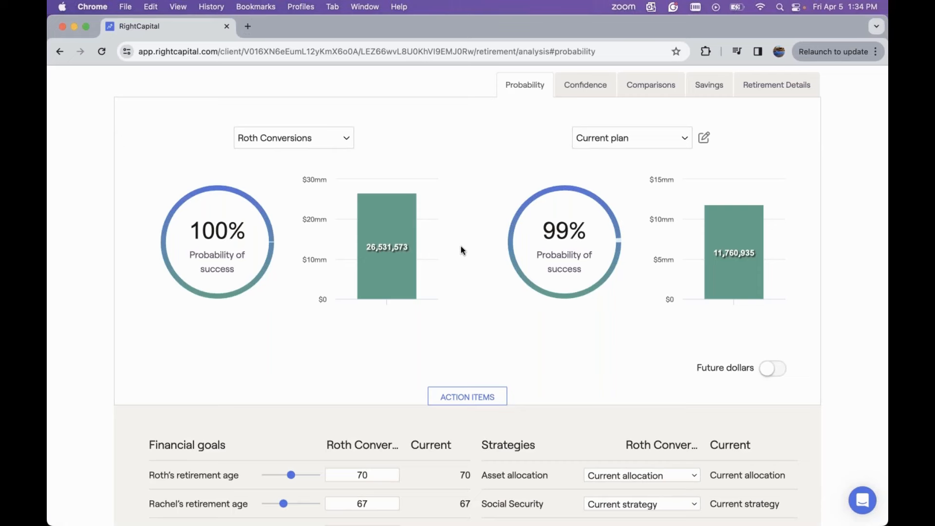
scroll(462, 249, down, 2)
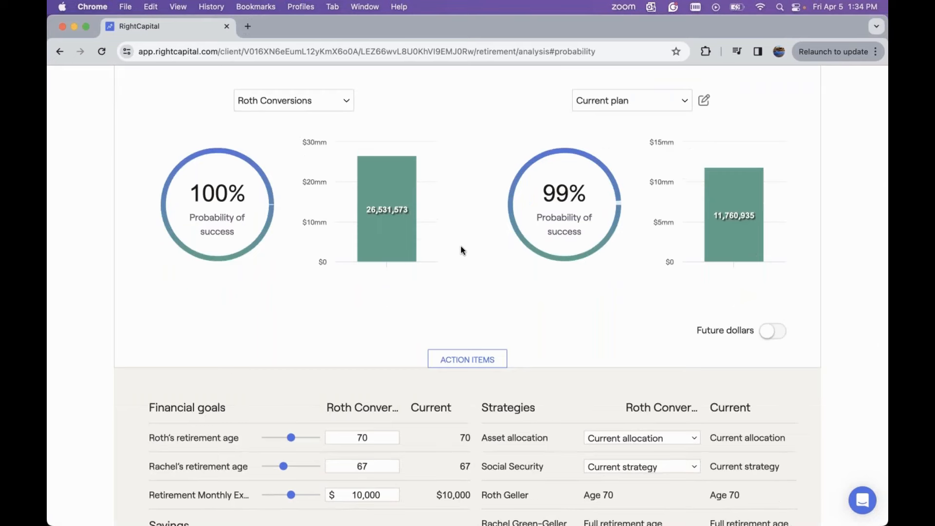
scroll(461, 246, down, 3)
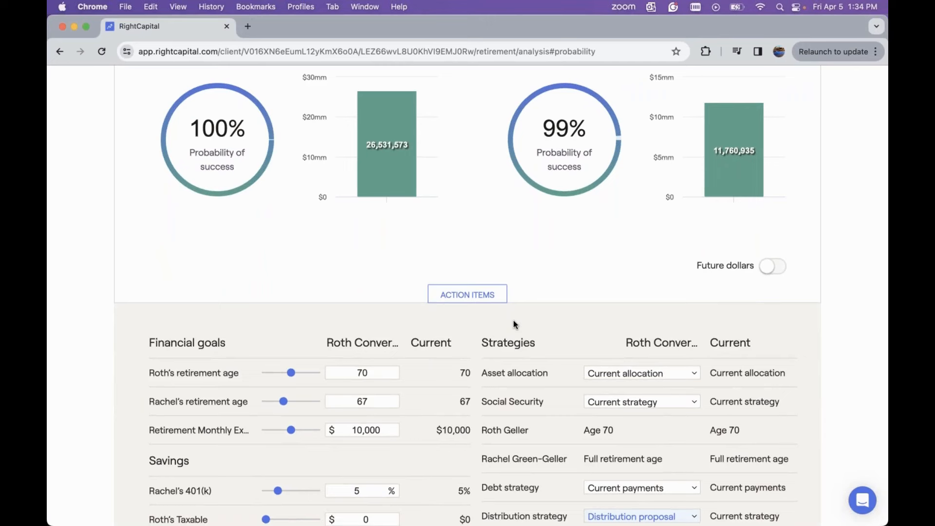
Set the Roth Conversions plan's distribution strategy to Current strategy and refresh the analysis to compare the two plans.
scroll(514, 325, down, 5)
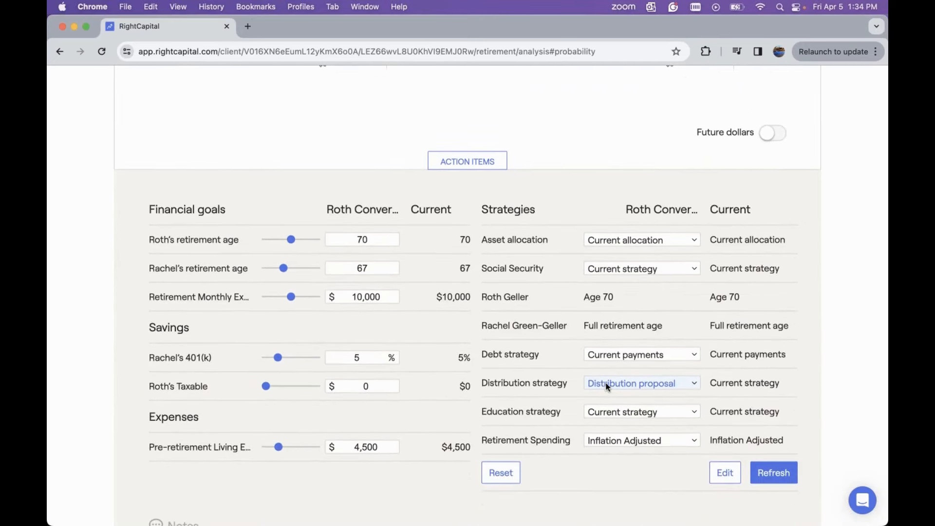
click(607, 384)
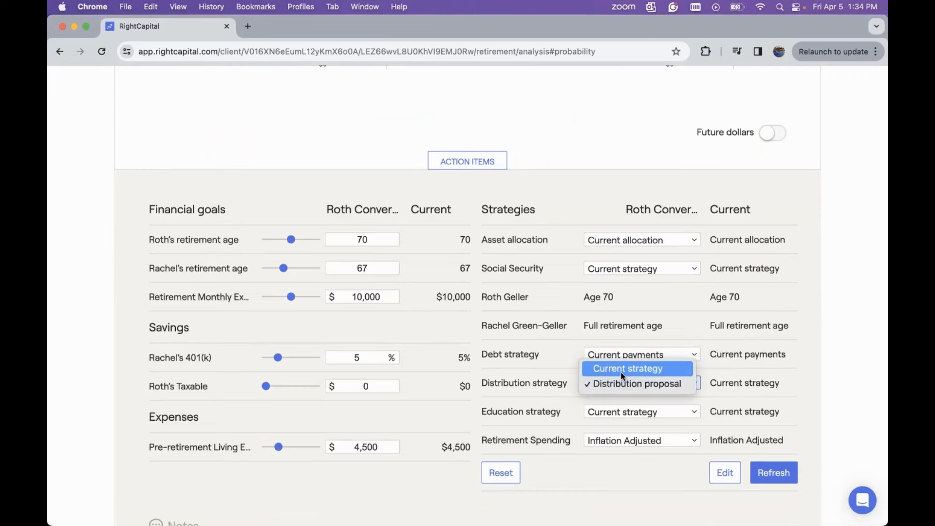
click(621, 372)
click(783, 482)
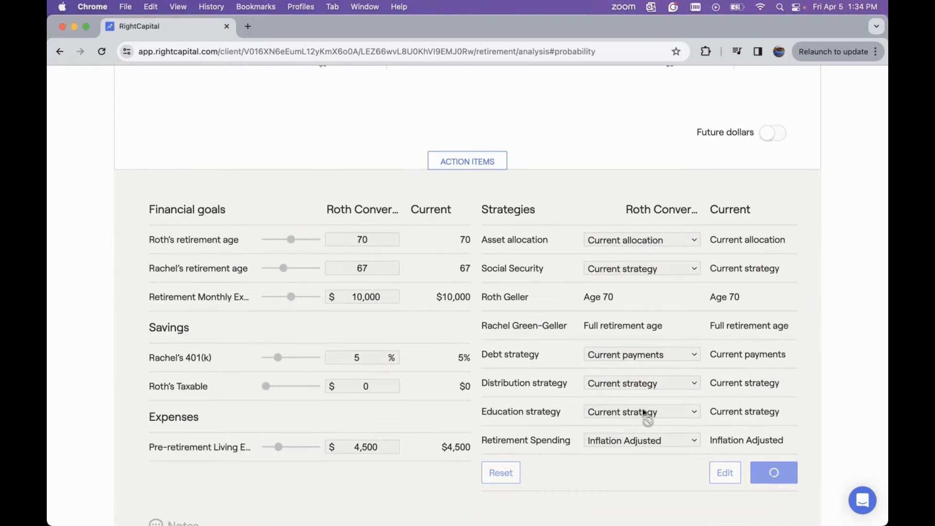
scroll(640, 407, up, 4)
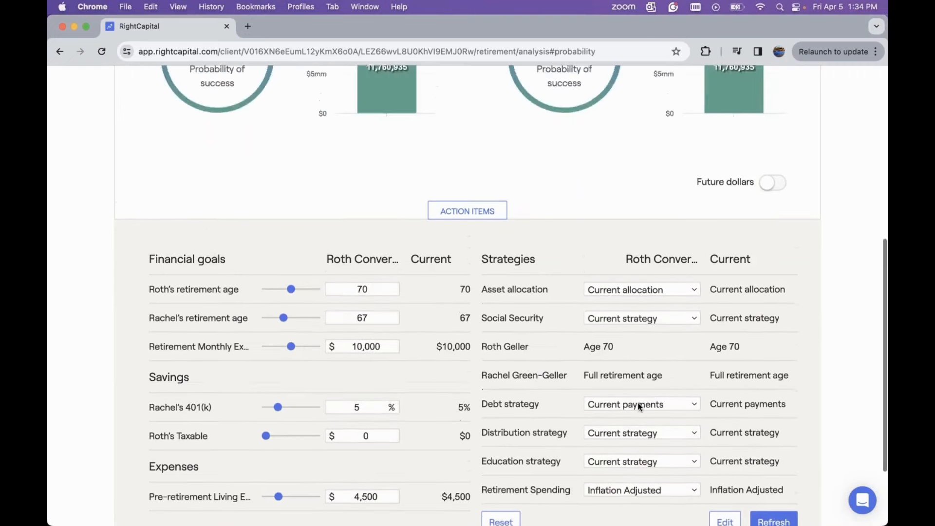
scroll(640, 408, up, 2)
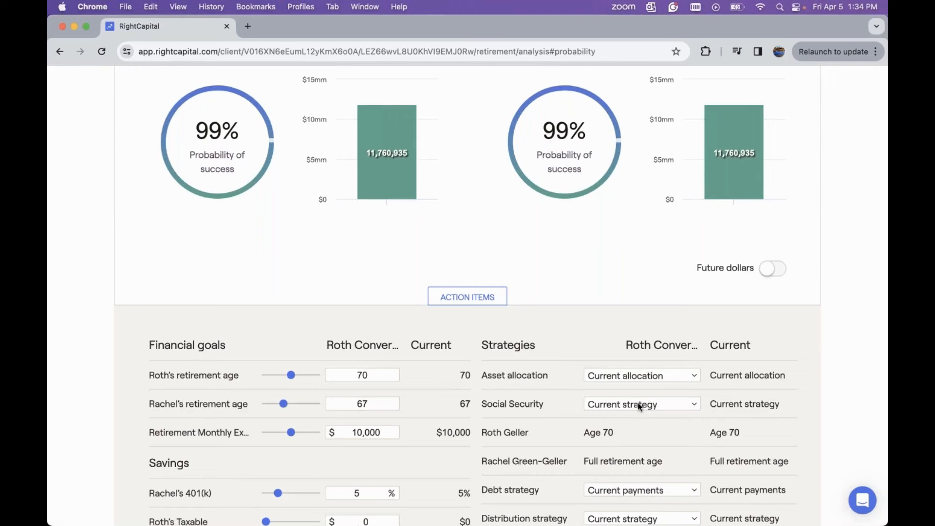
Edit the retirement analysis action items and add a new income item of type Distribution.
scroll(640, 407, down, 5)
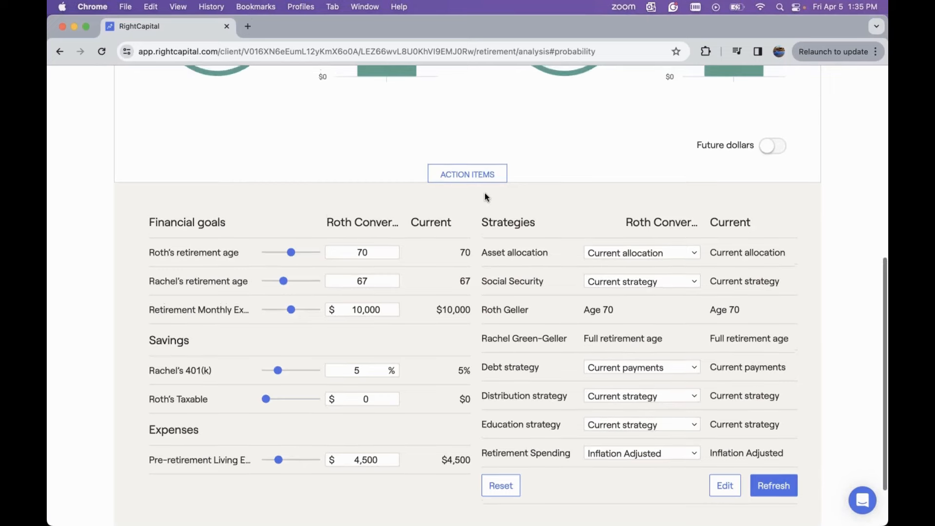
scroll(484, 194, up, 2)
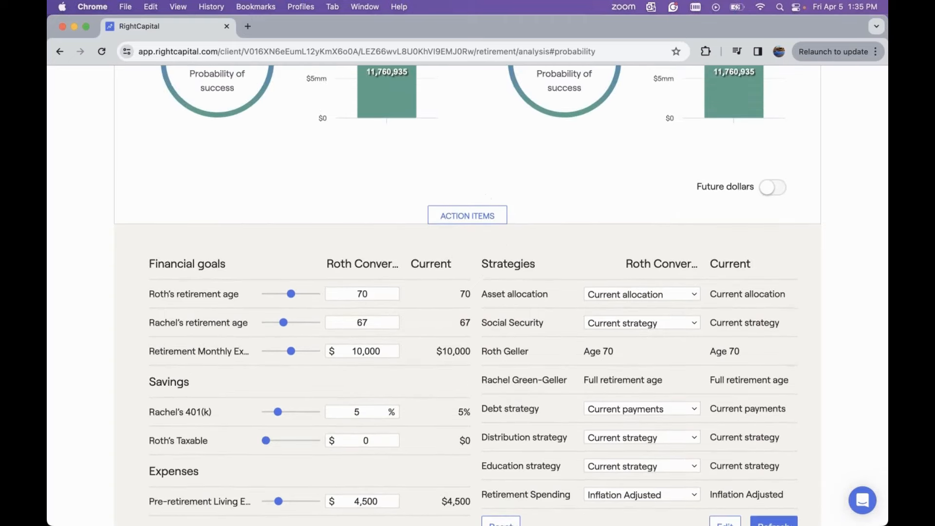
scroll(538, 276, down, 4)
click(724, 431)
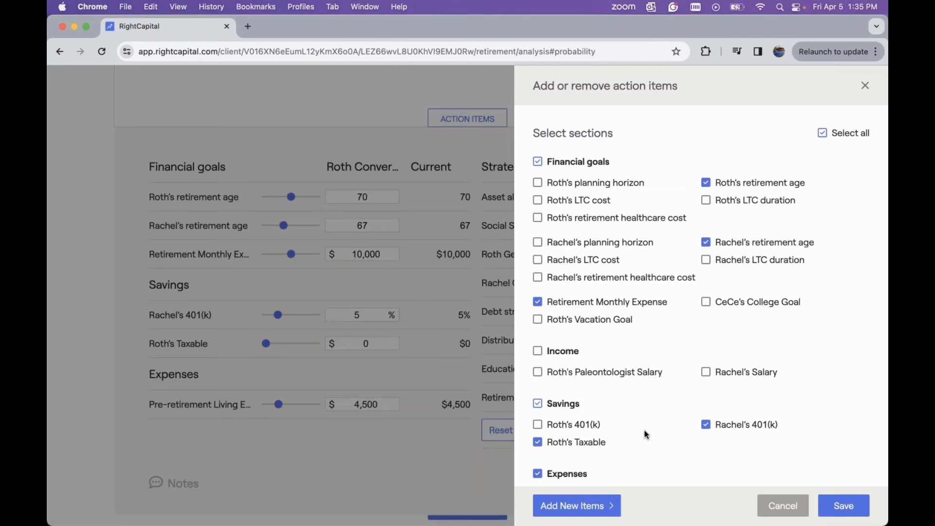
click(592, 511)
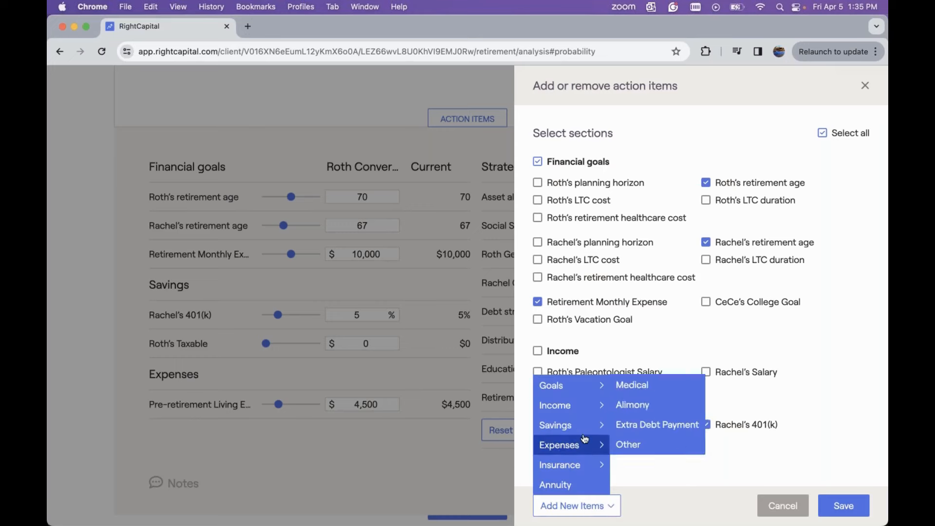
mouse_move(579, 414)
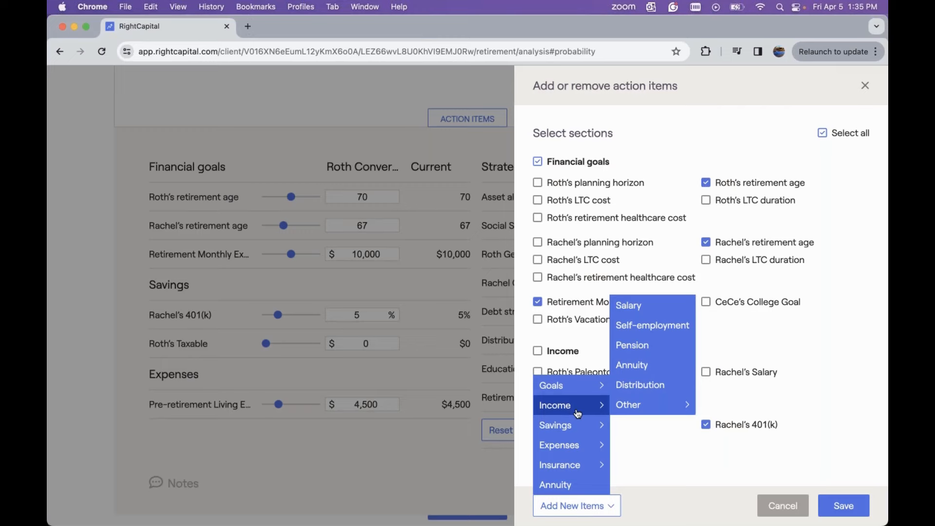
click(644, 390)
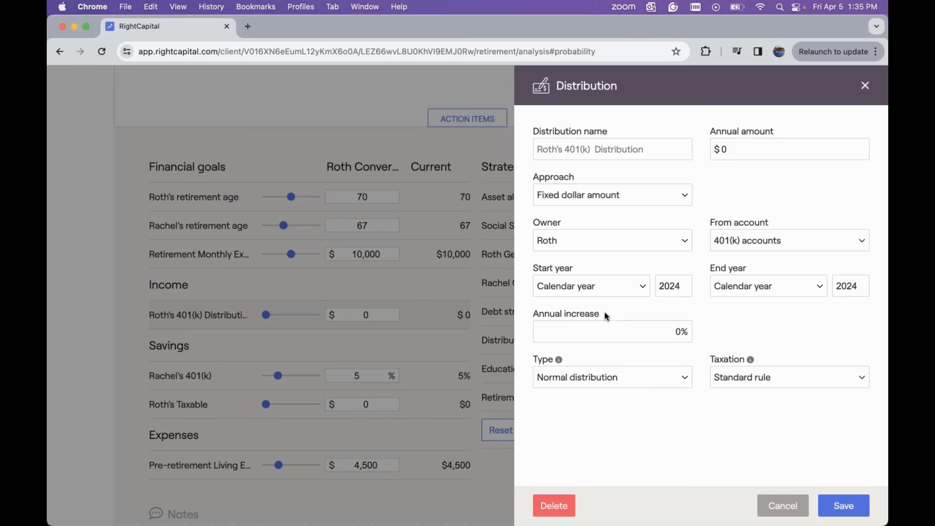
Name the distribution "Roth Conversions" and set its annual amount to $35,000.
click(608, 151)
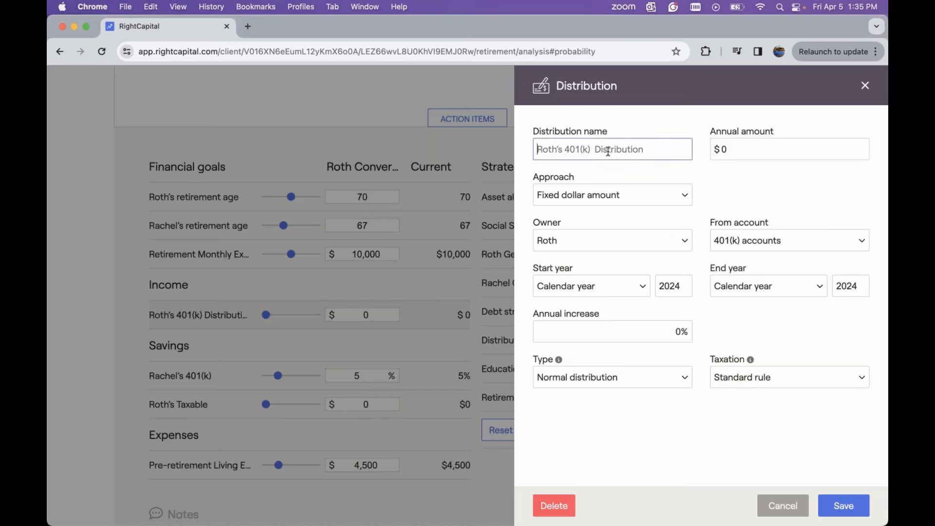
text(Roth Conversions)
click(741, 153)
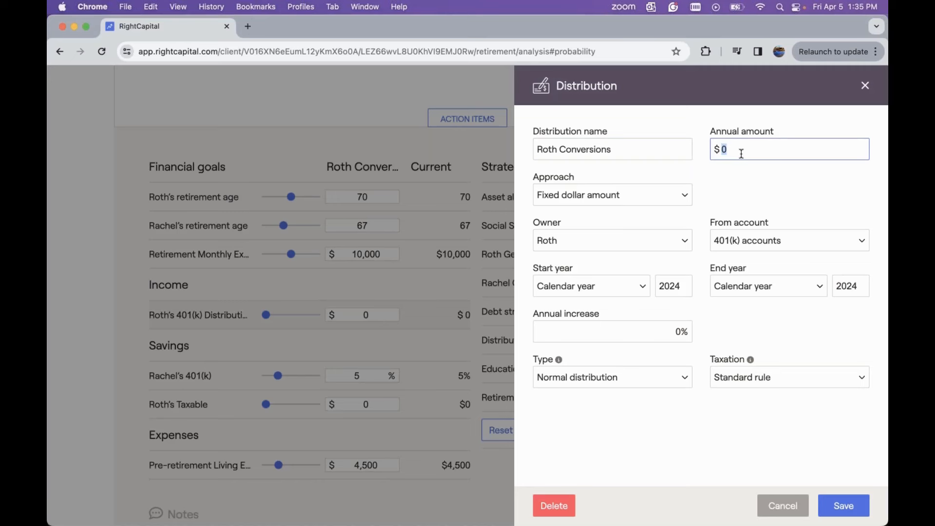
text(35000)
Check the owner and source account choices for the distribution, keeping the preselected owner and 401(k) accounts.
click(654, 242)
click(652, 243)
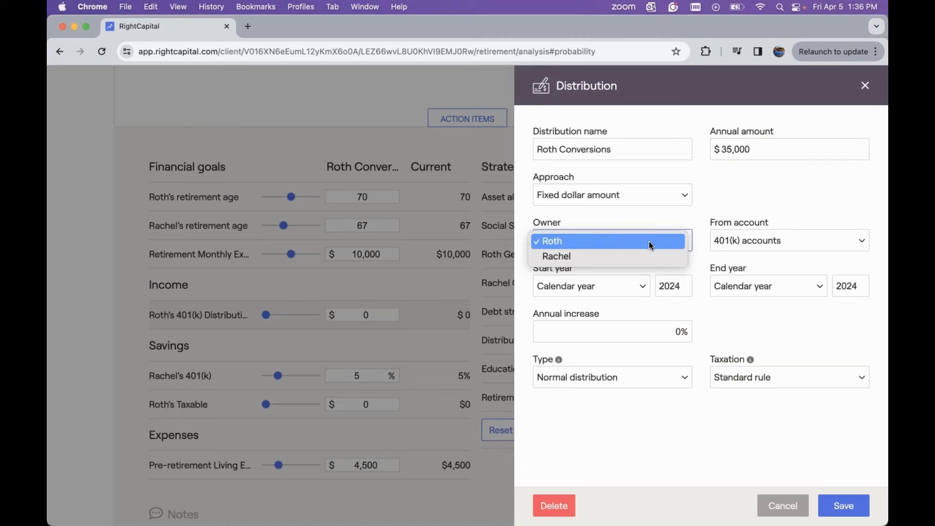
click(729, 214)
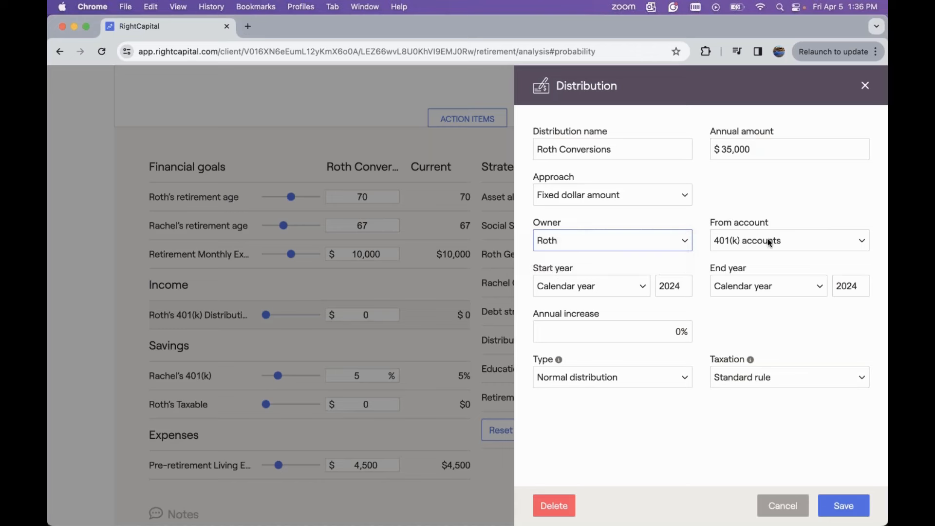
click(769, 242)
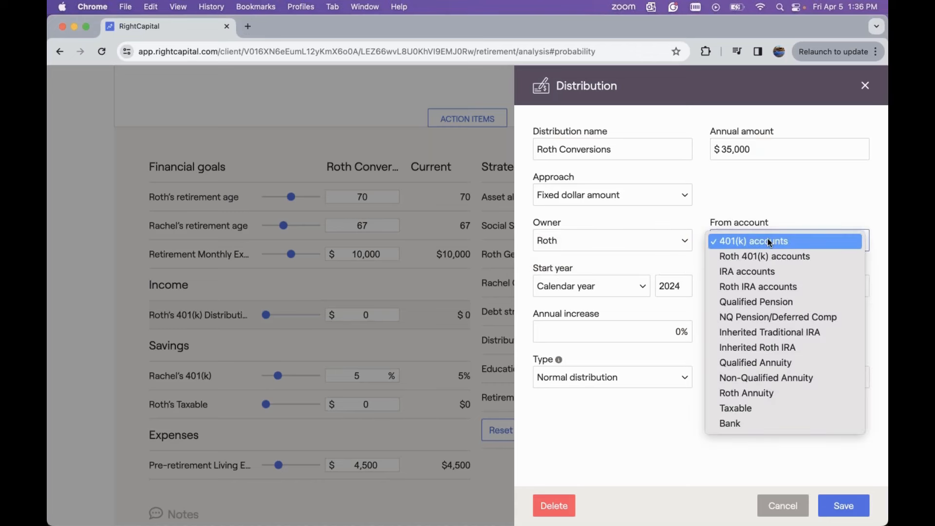
click(765, 211)
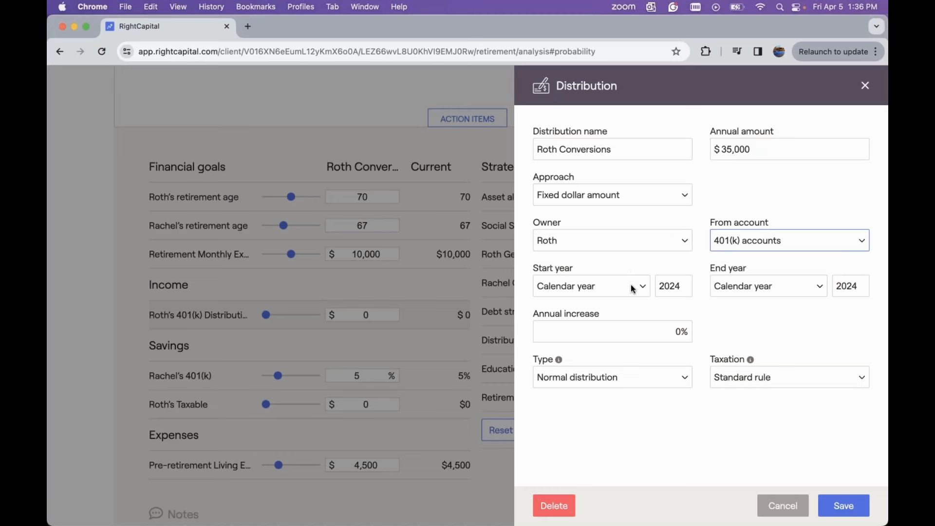
Set the Roth Conversions distribution to end after 15 years, counted from its 2024 start year.
click(674, 284)
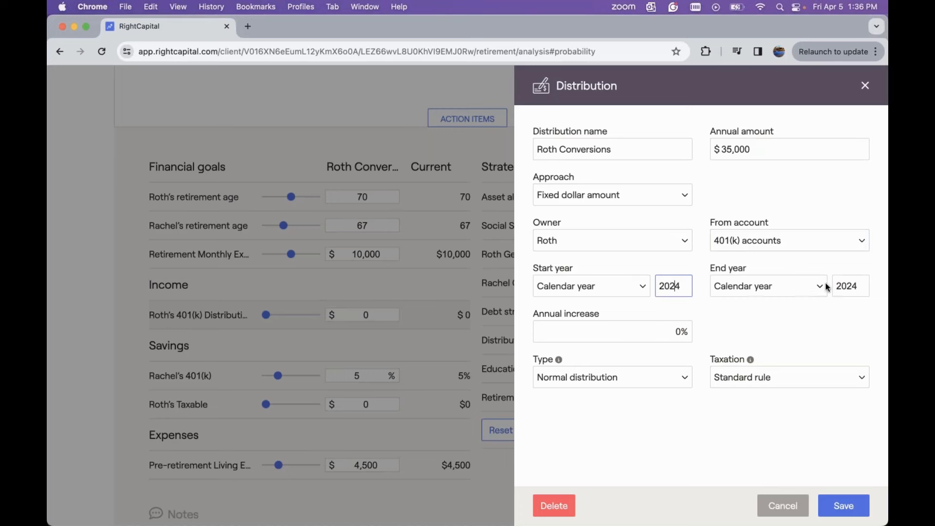
click(852, 284)
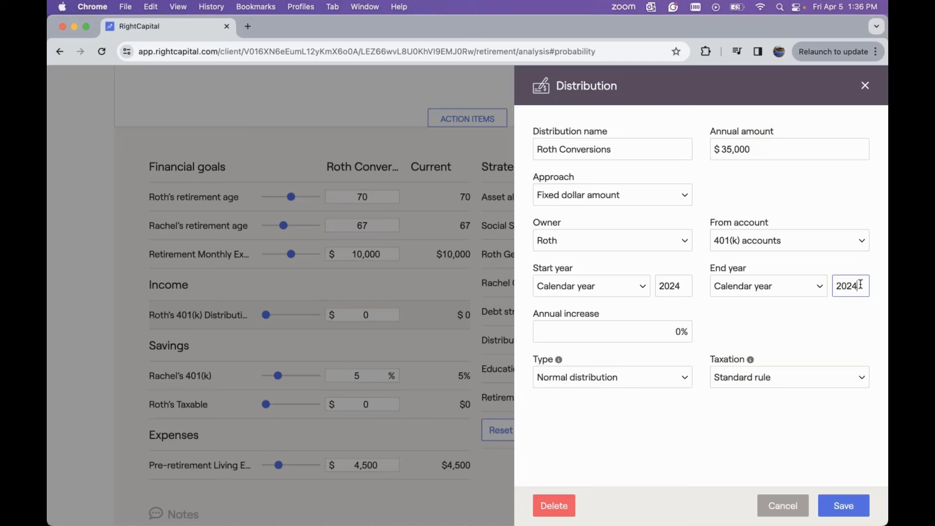
click(794, 286)
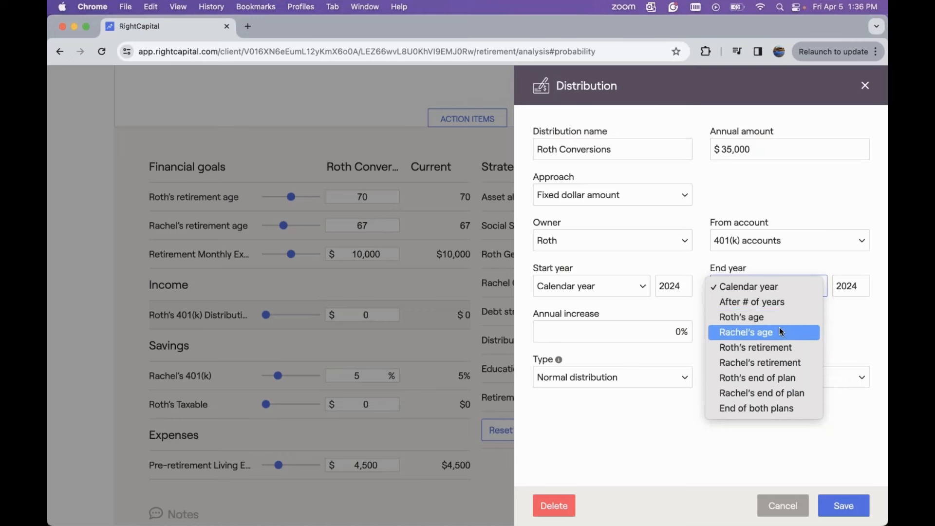
click(776, 303)
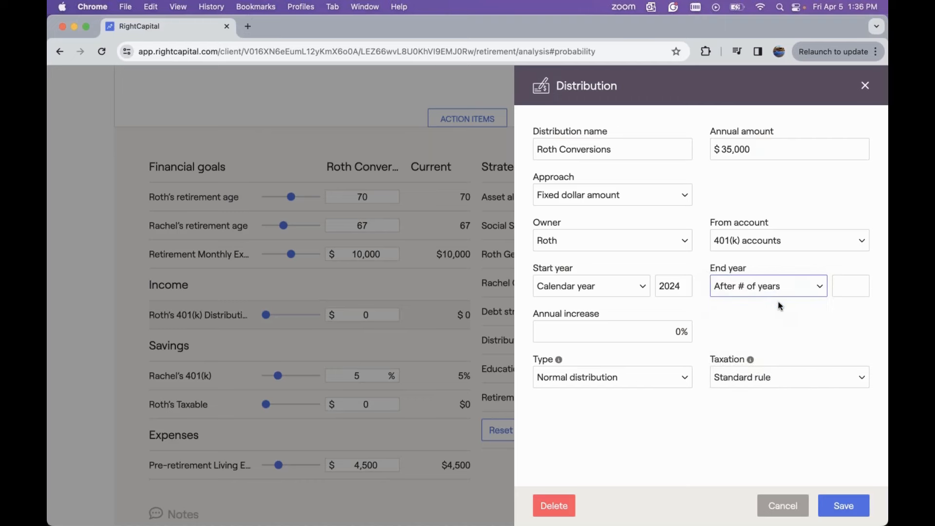
click(853, 286)
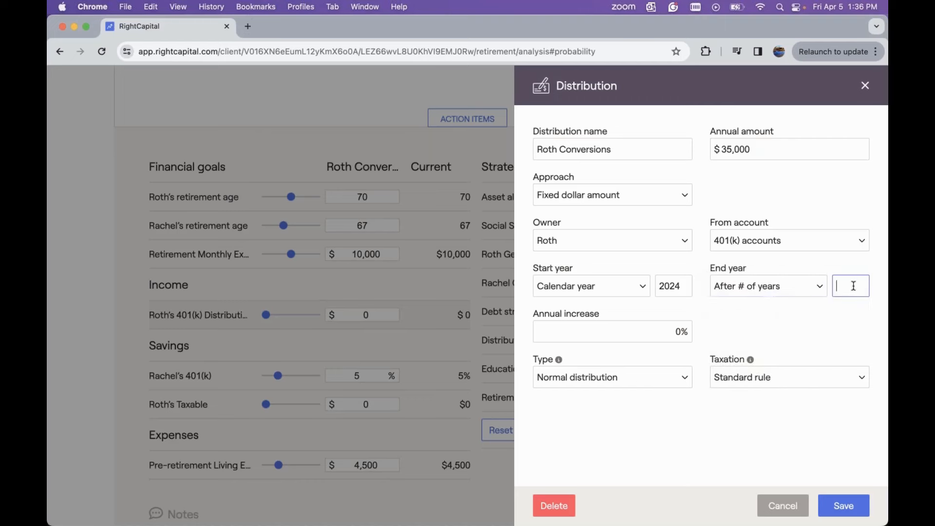
text(15)
Set the distribution's type to Convert to Roth IRA.
click(627, 332)
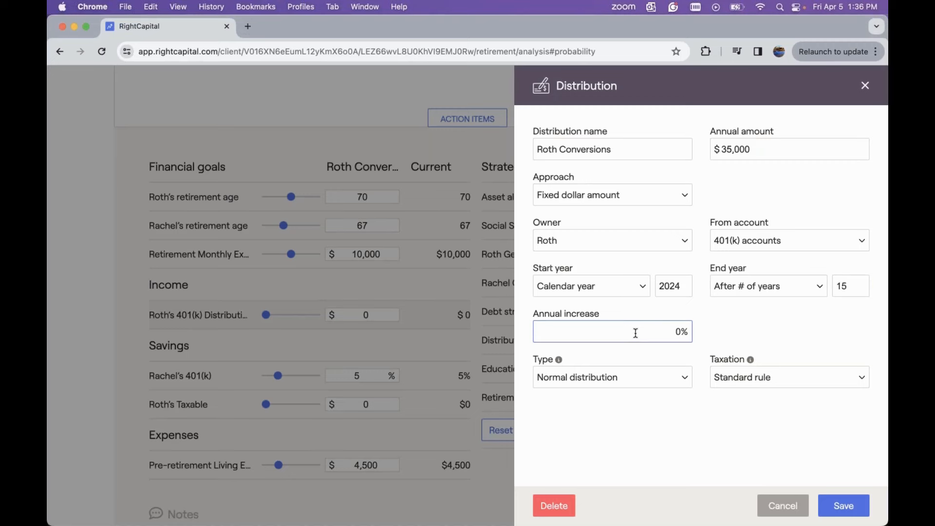
key(Tab)
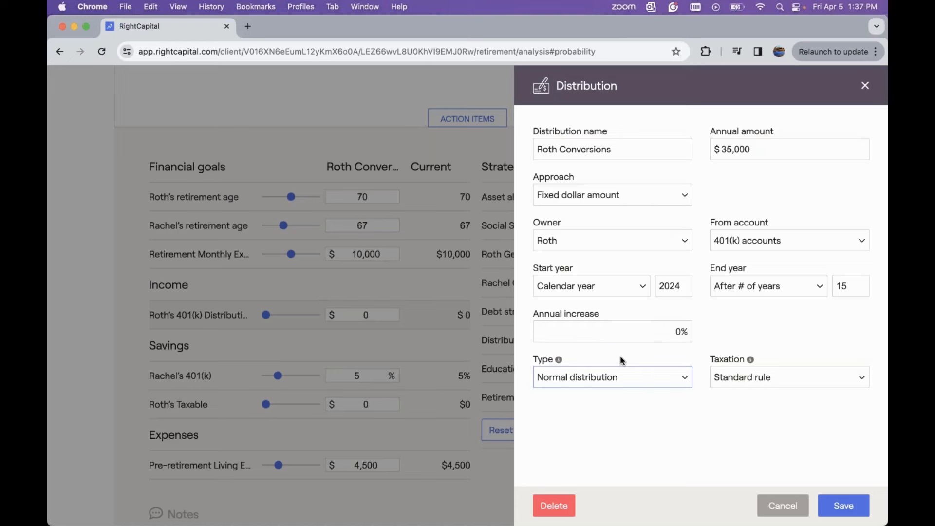
click(628, 377)
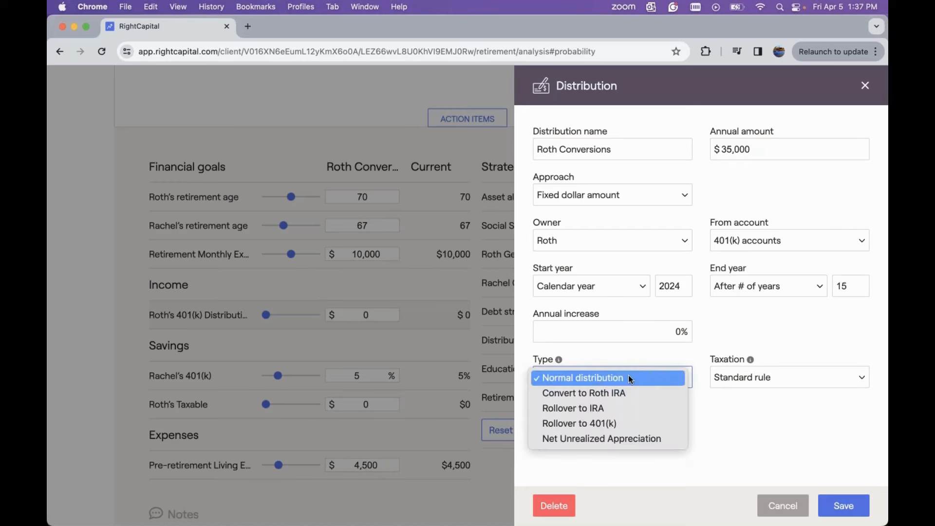
click(644, 396)
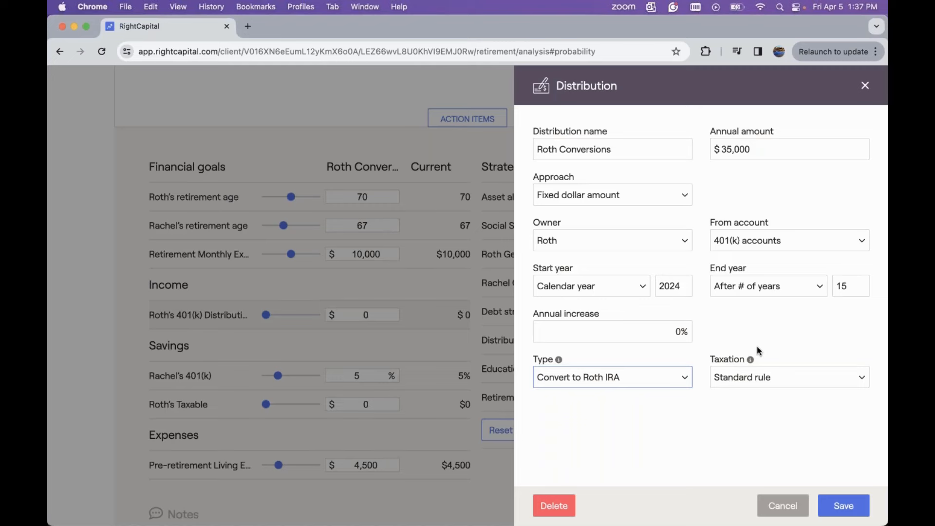
Check the taxation choices, keep Standard rule for the conversion, and save the distribution.
click(781, 375)
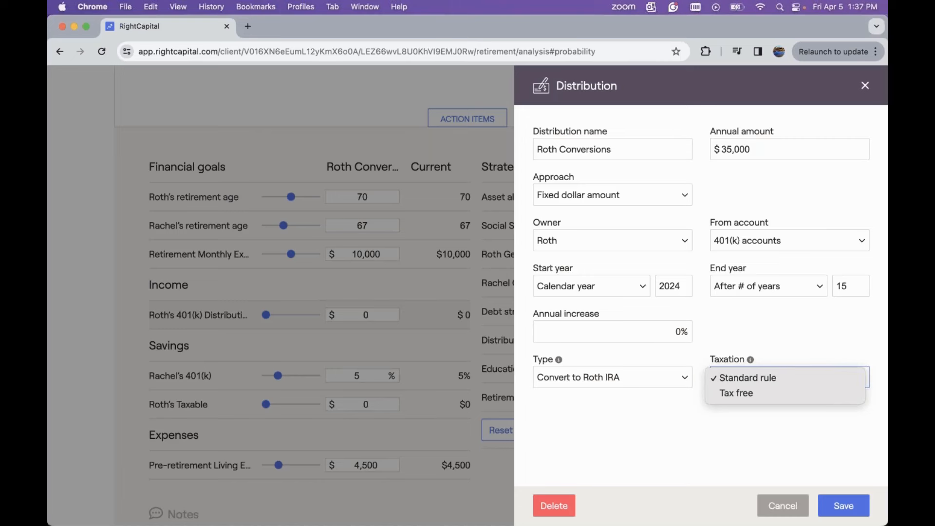
key(Escape)
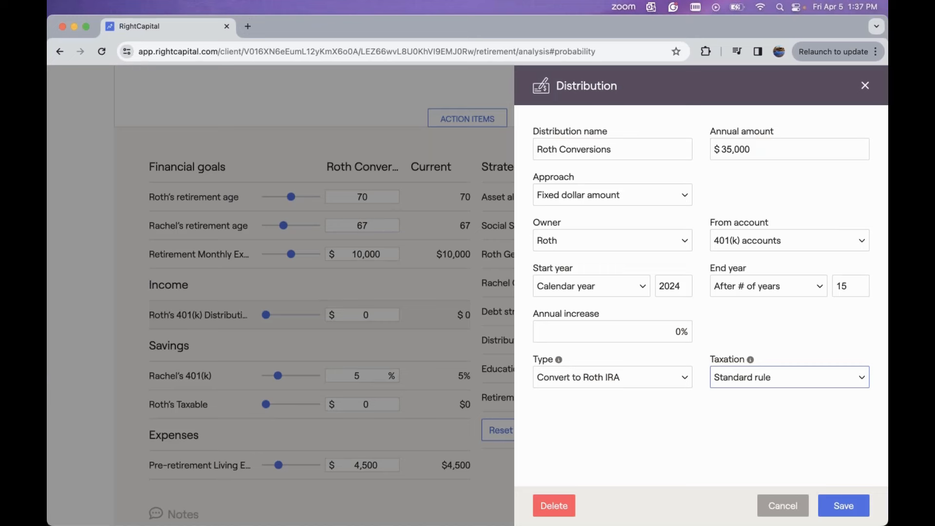
click(727, 376)
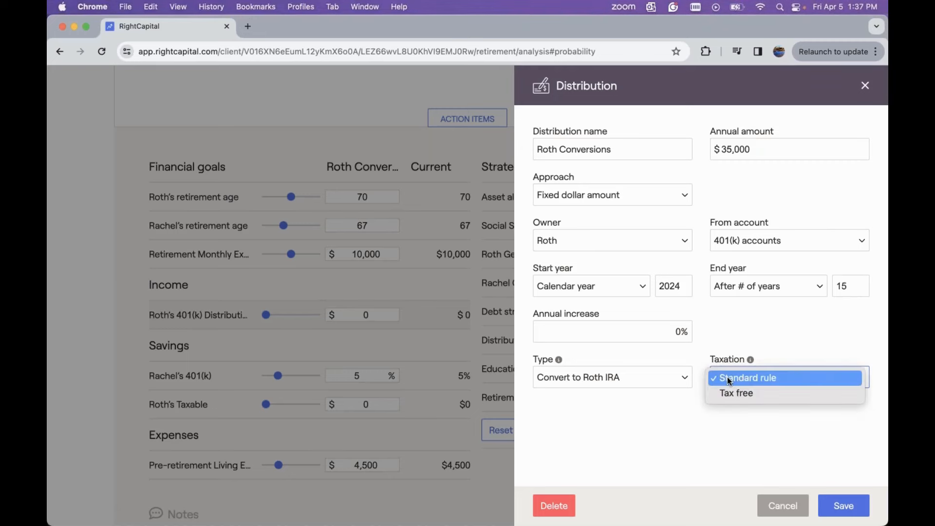
click(762, 393)
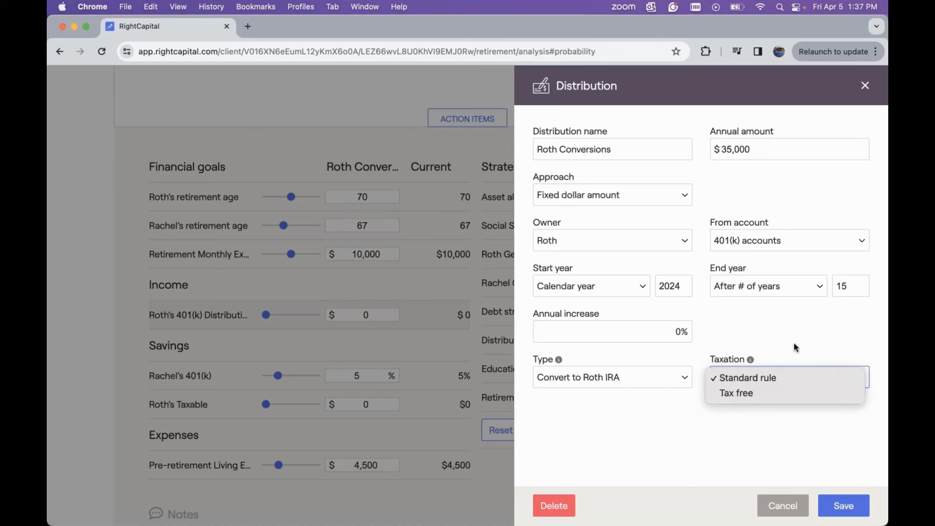
click(736, 311)
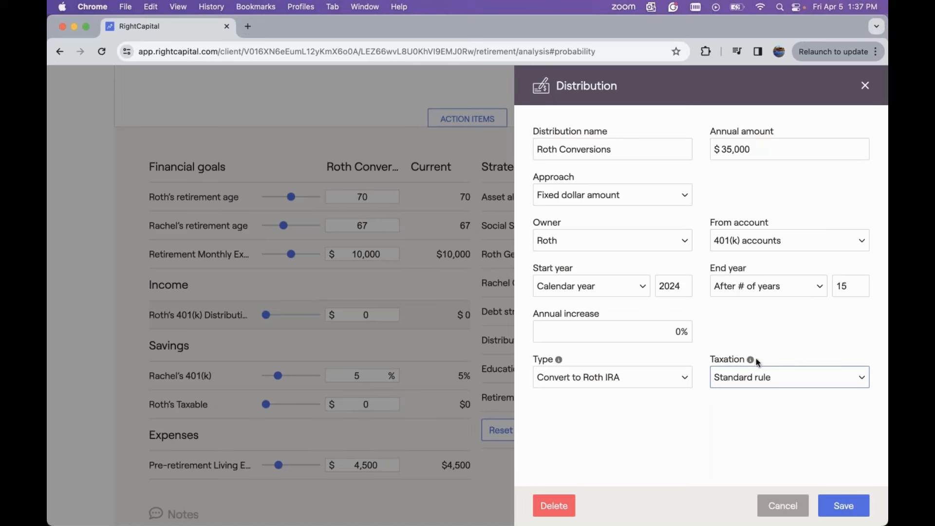
click(843, 506)
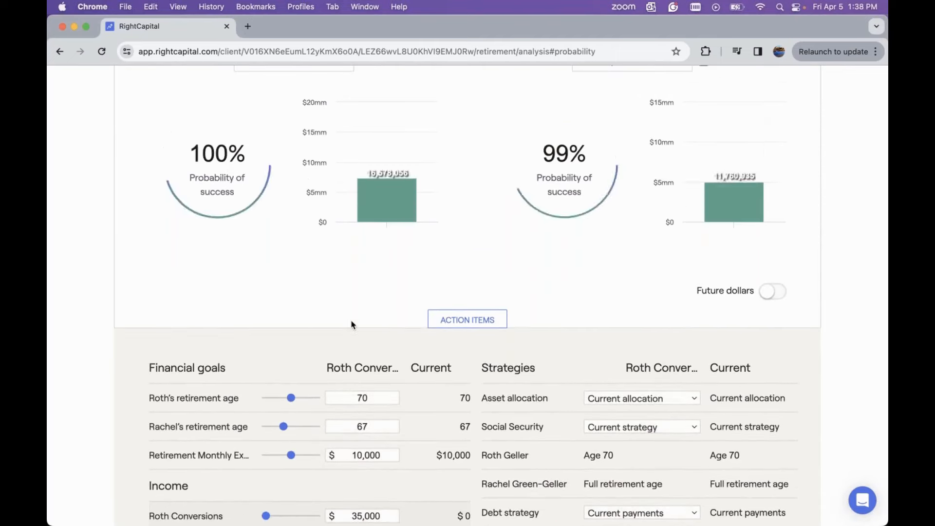
Compare the Roth Conversions and Current plans by invested assets and by taxes in the scenario analysis.
scroll(352, 324, up, 3)
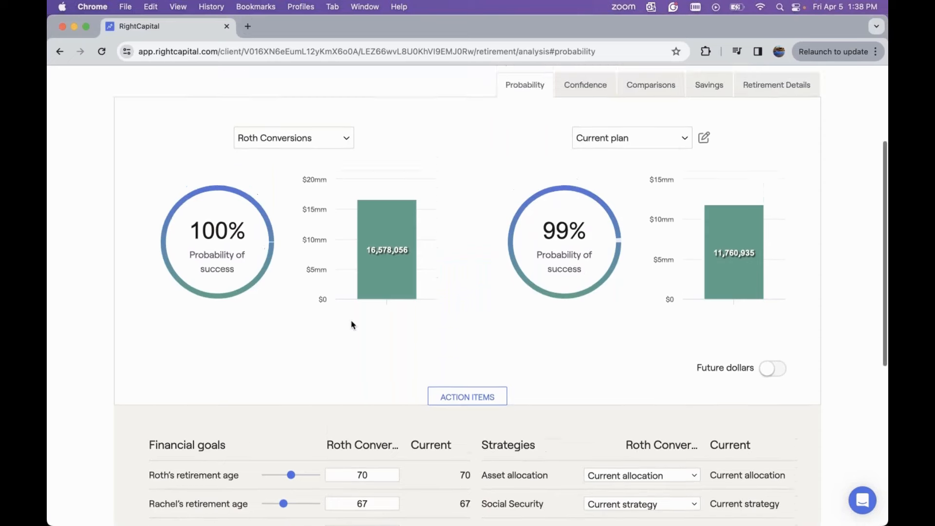
click(648, 96)
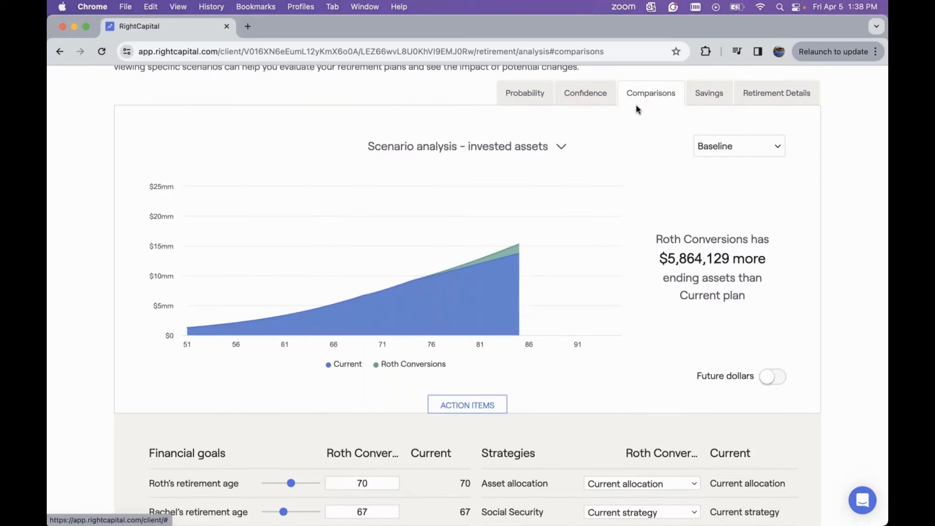
click(537, 148)
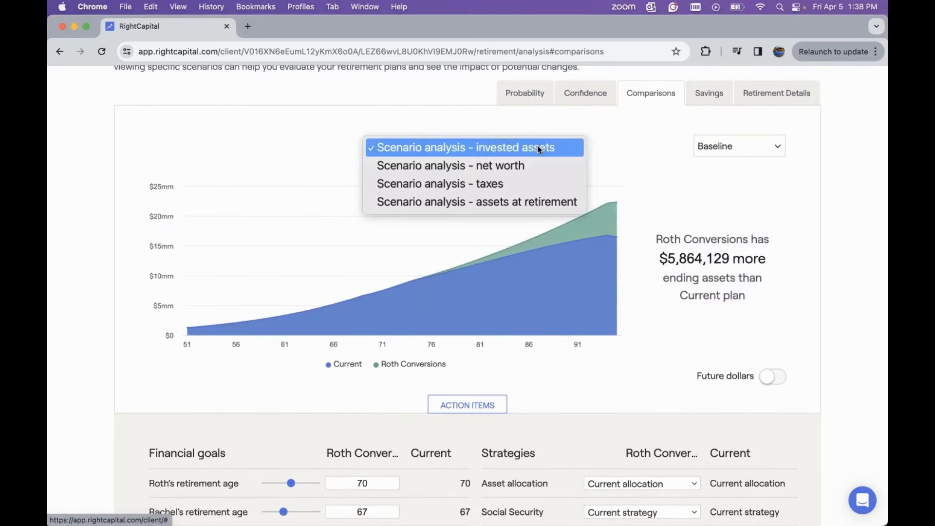
click(535, 186)
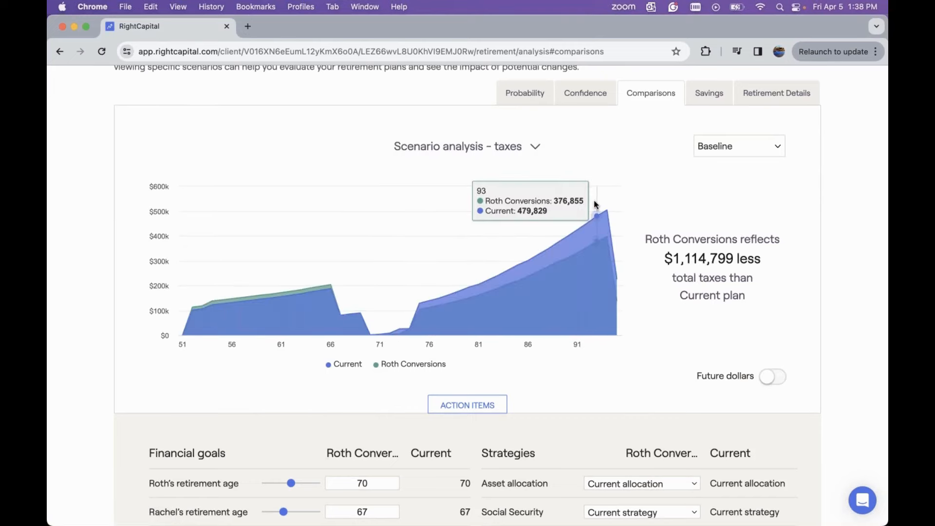
Change the Roth Conversions income item's approach to Deplete over # years and save it.
scroll(595, 202, down, 2)
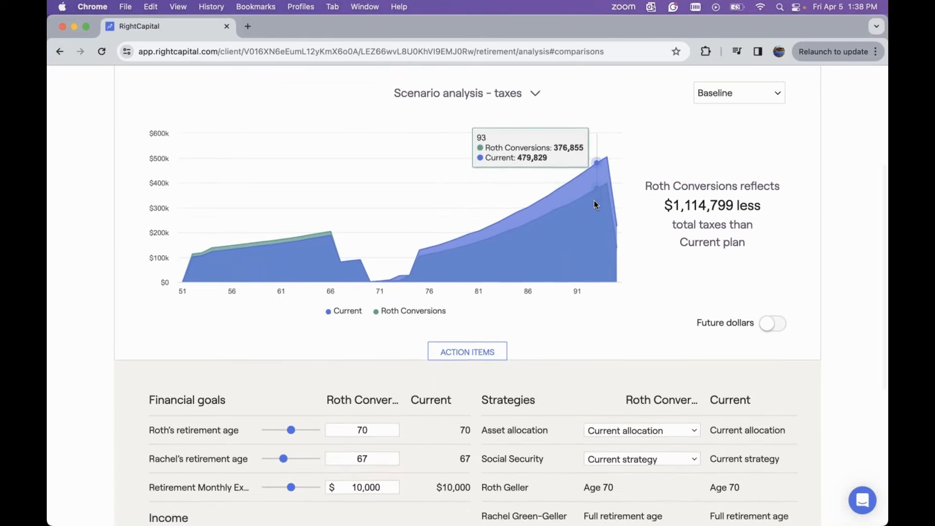
scroll(595, 202, down, 3)
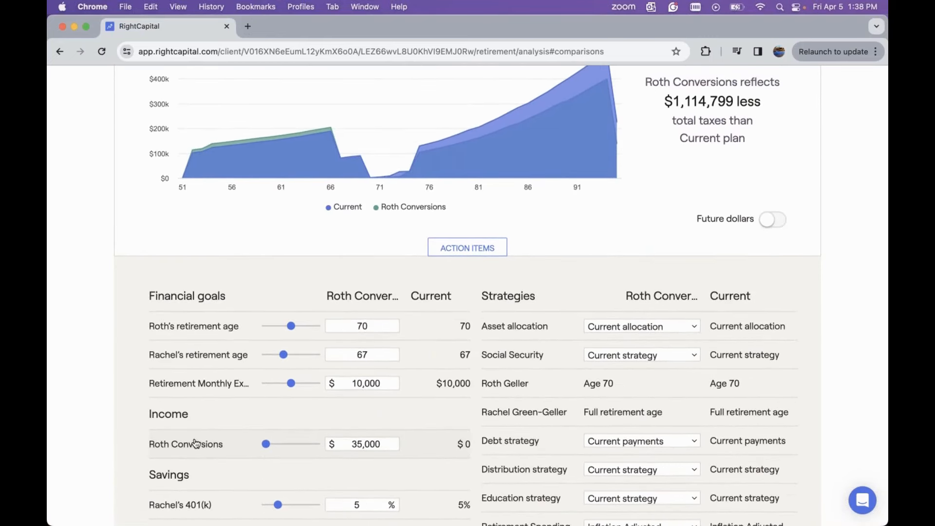
scroll(185, 448, up, 1)
click(169, 457)
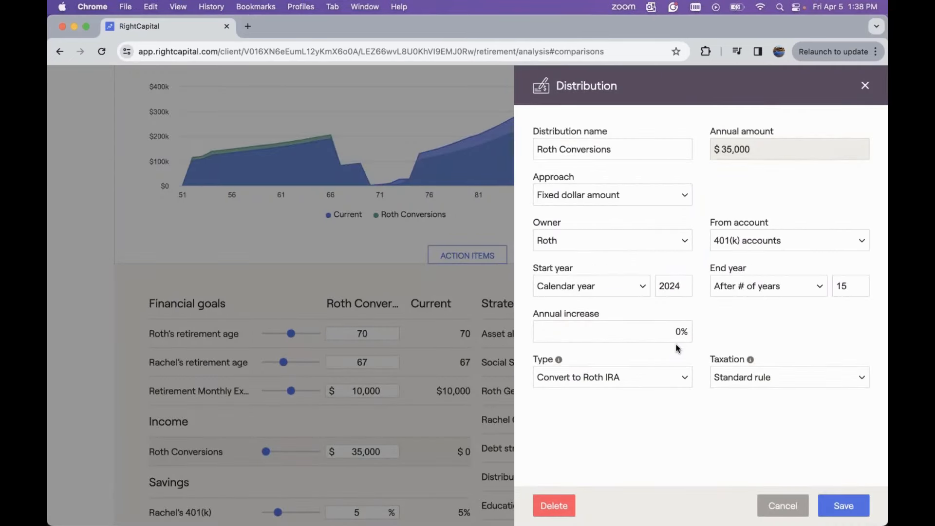
click(624, 200)
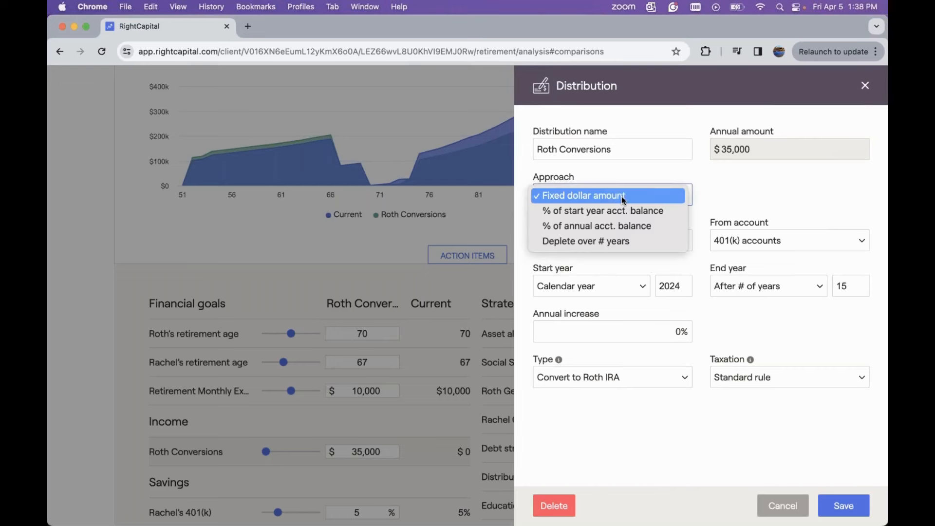
click(624, 226)
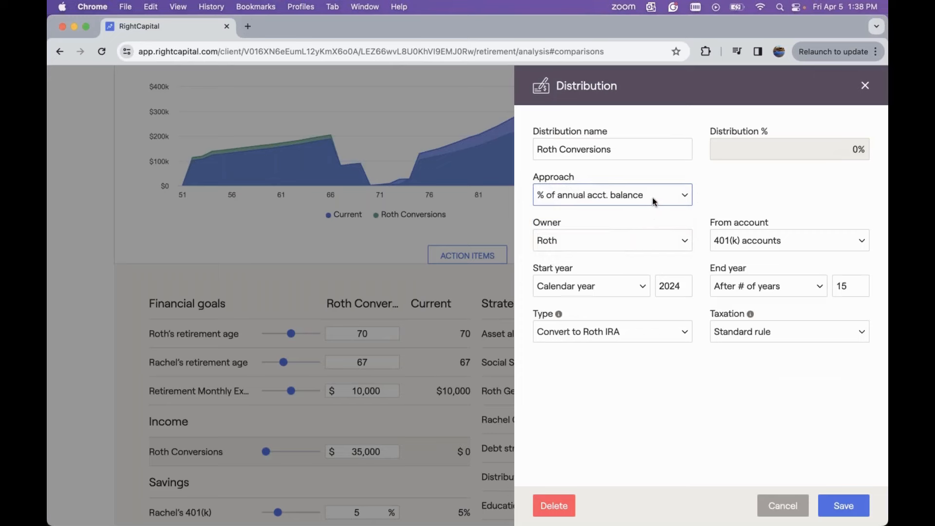
click(655, 201)
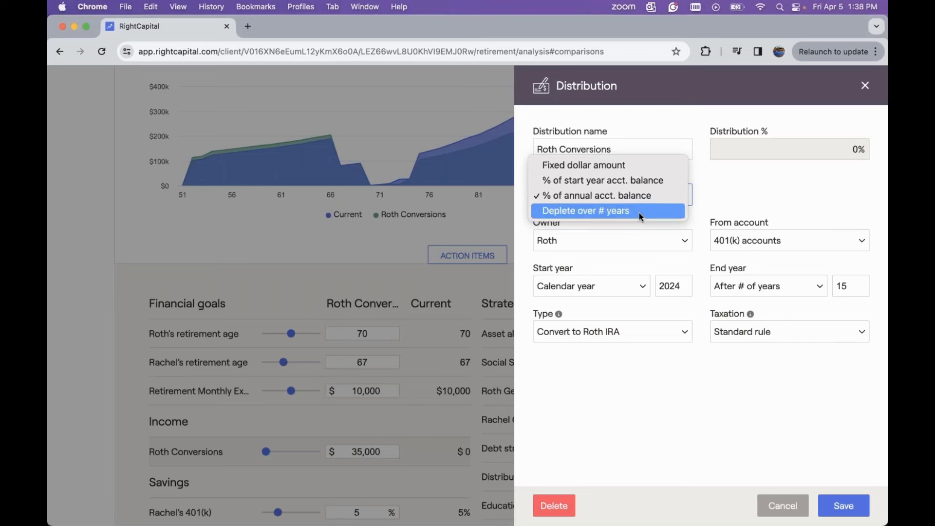
click(641, 216)
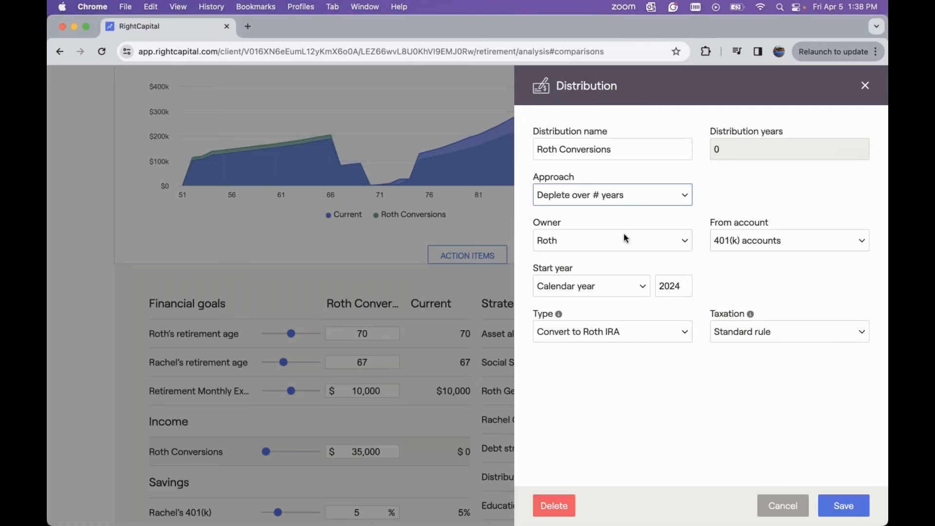
click(838, 506)
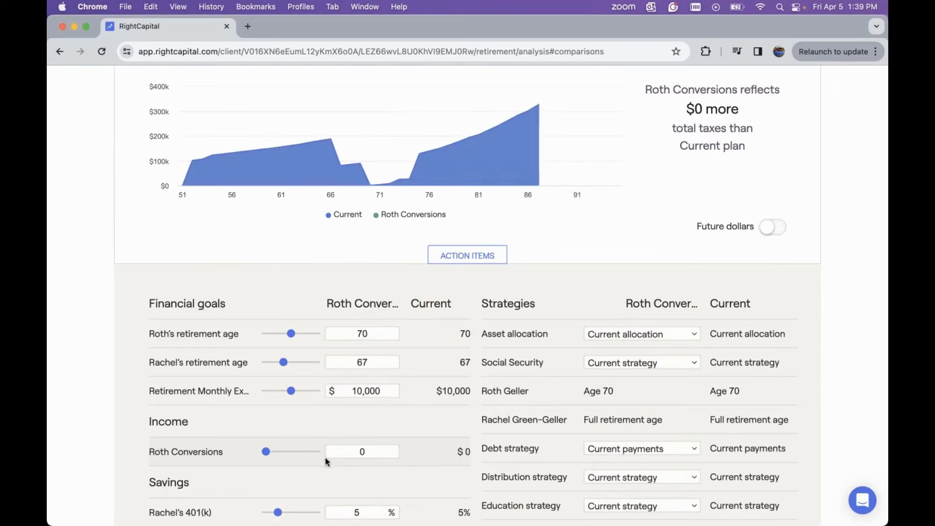
Set the Roth Conversions depletion period to 15 years and refresh the analysis.
click(359, 452)
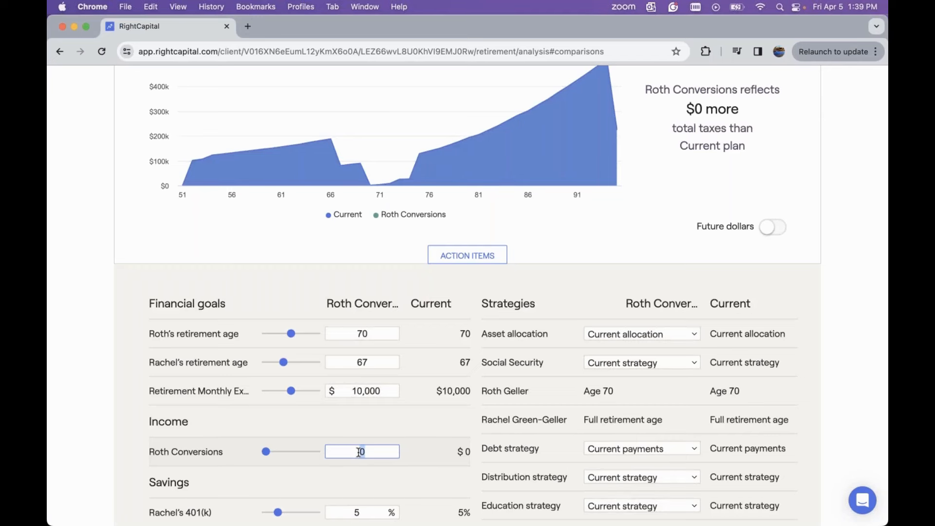
text(15)
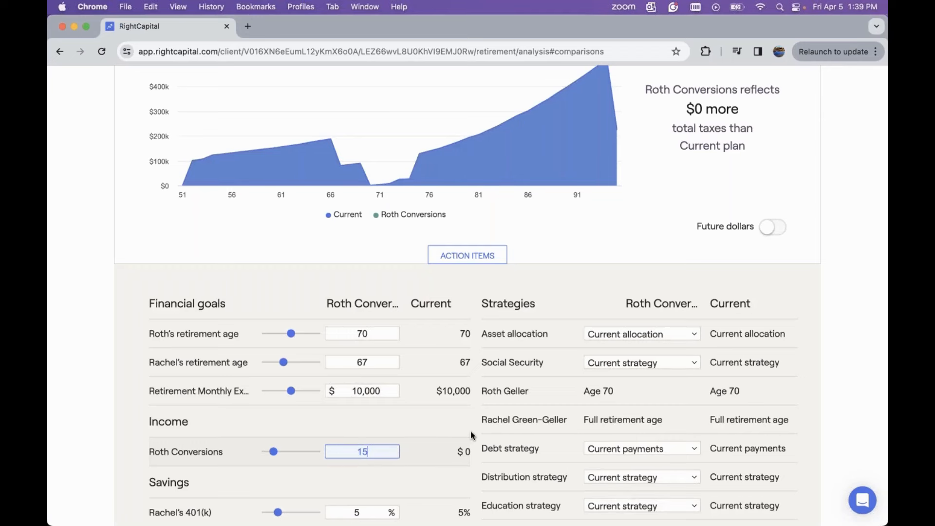
scroll(471, 435, down, 4)
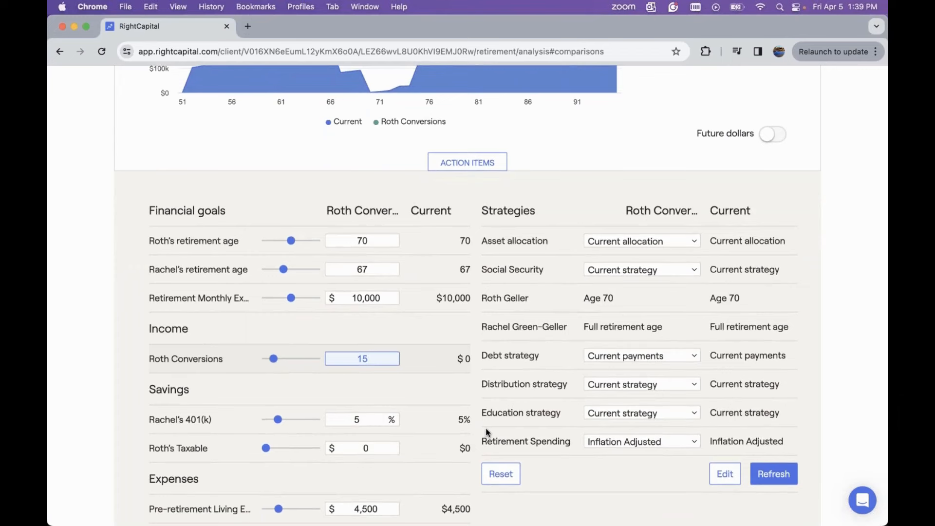
click(774, 474)
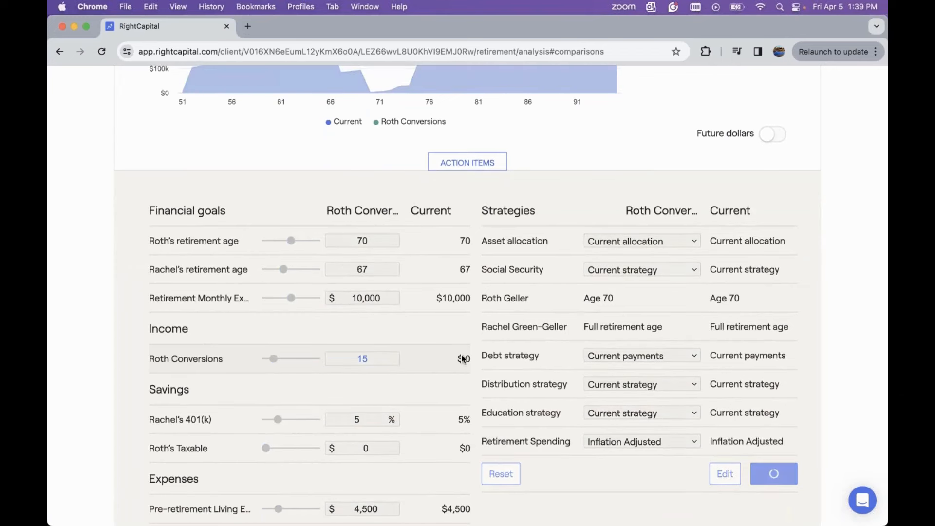
Compare the two plans' taxes, invested assets and probability of success under the depletion approach.
scroll(462, 359, up, 5)
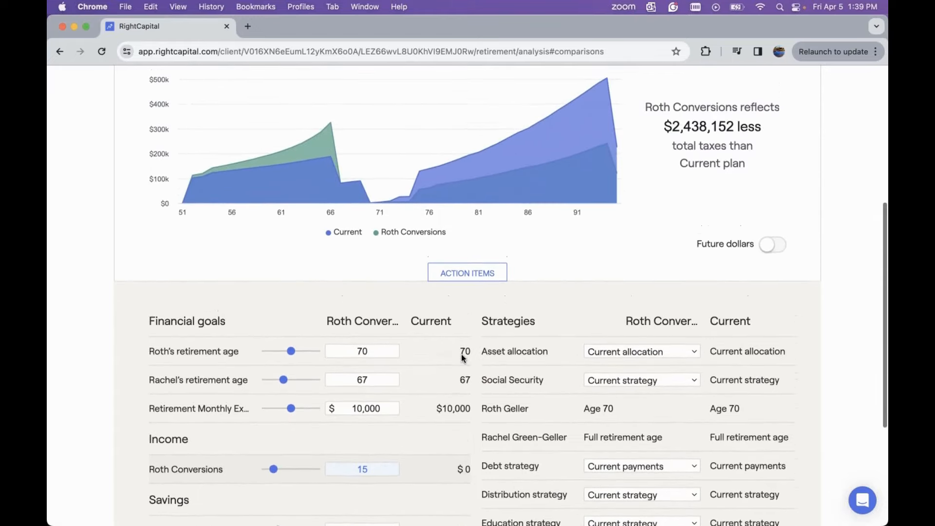
scroll(461, 355, up, 6)
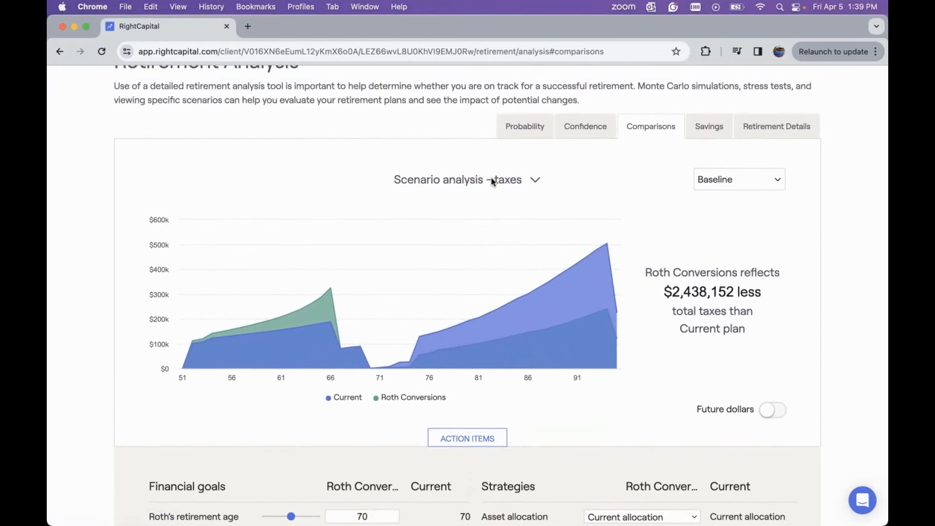
click(491, 177)
click(526, 143)
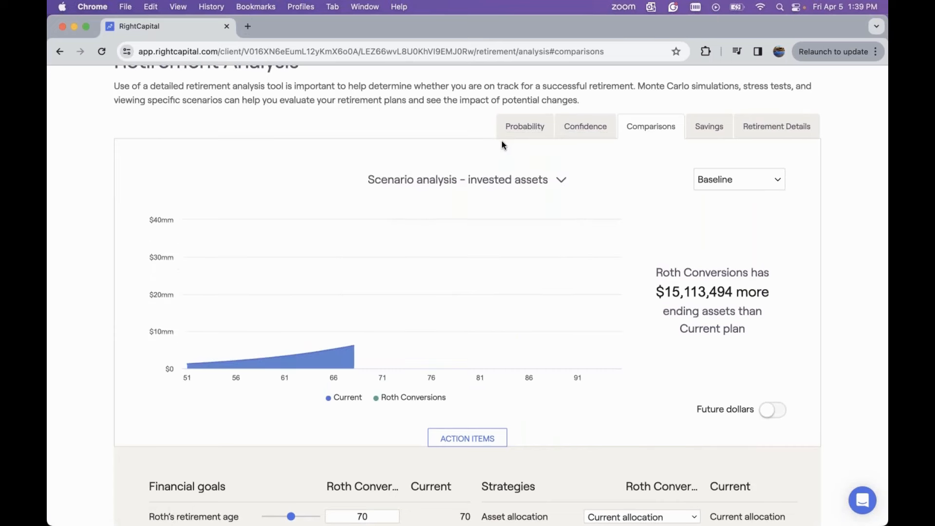
click(511, 134)
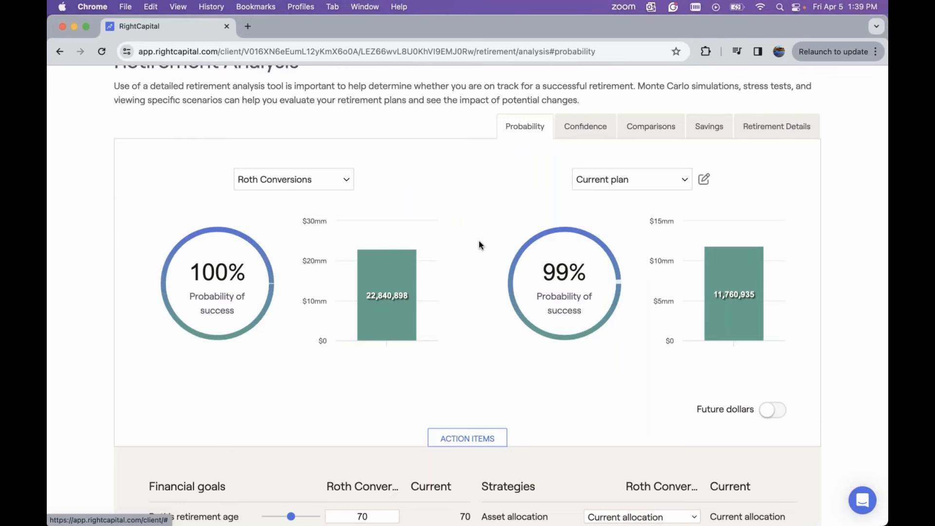
Review the Roth Conversions depletion setting beside the current plan in the retirement analysis.
scroll(479, 241, down, 5)
scroll(478, 240, down, 1)
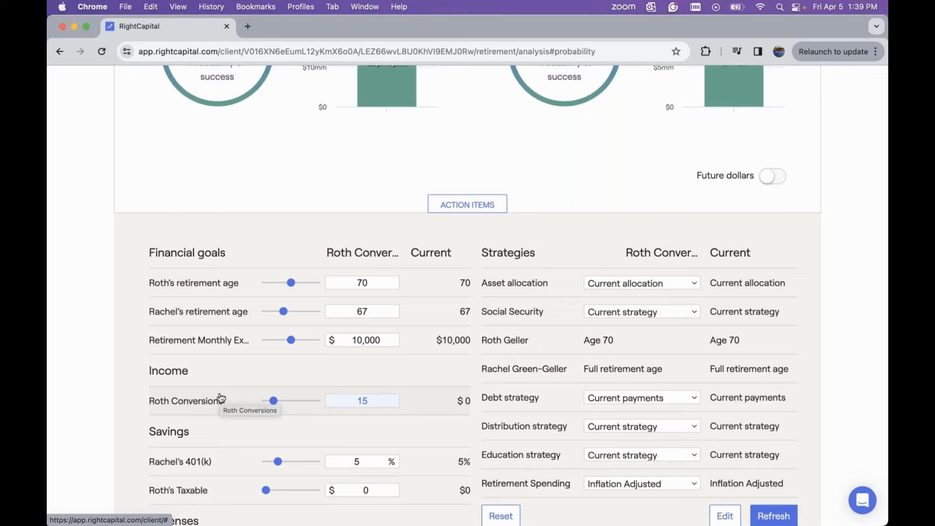
scroll(229, 372, up, 5)
scroll(230, 372, up, 3)
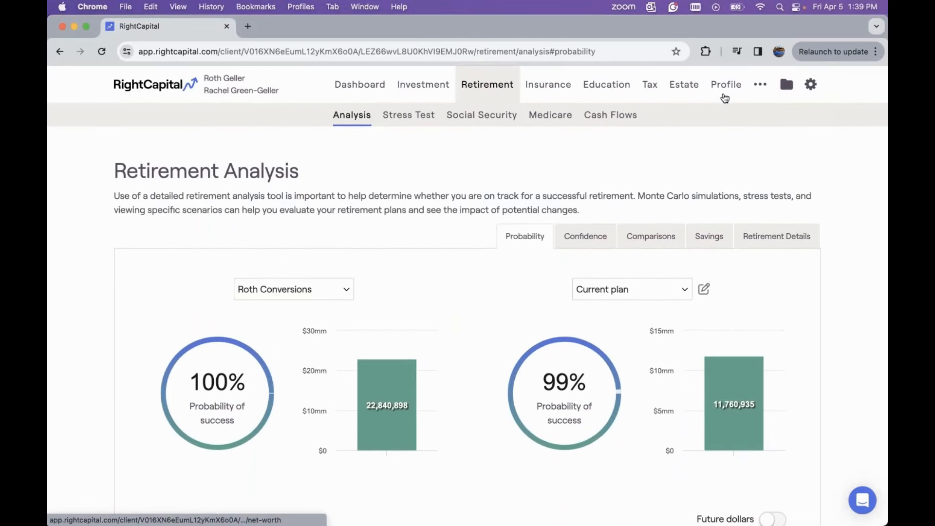
Add a distribution to the profile's income items, close its settings without editing them, and delete it again.
click(725, 86)
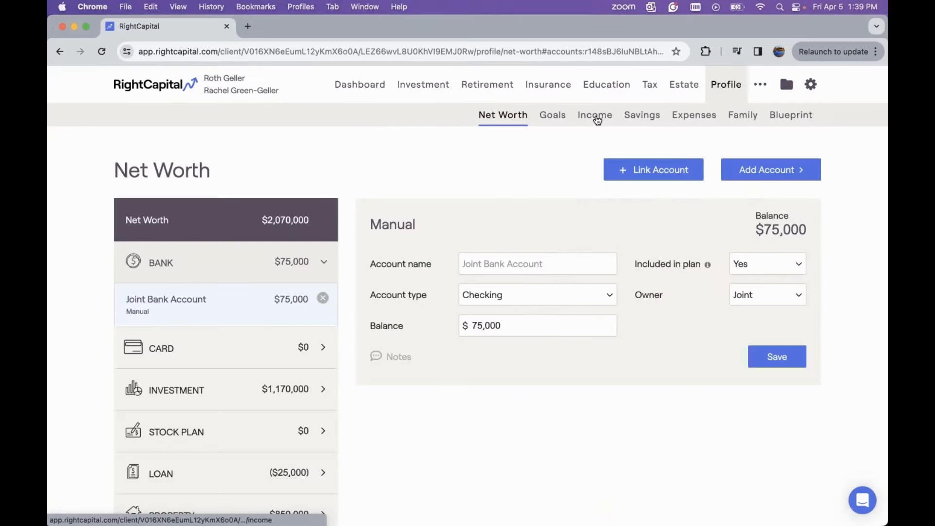
click(598, 121)
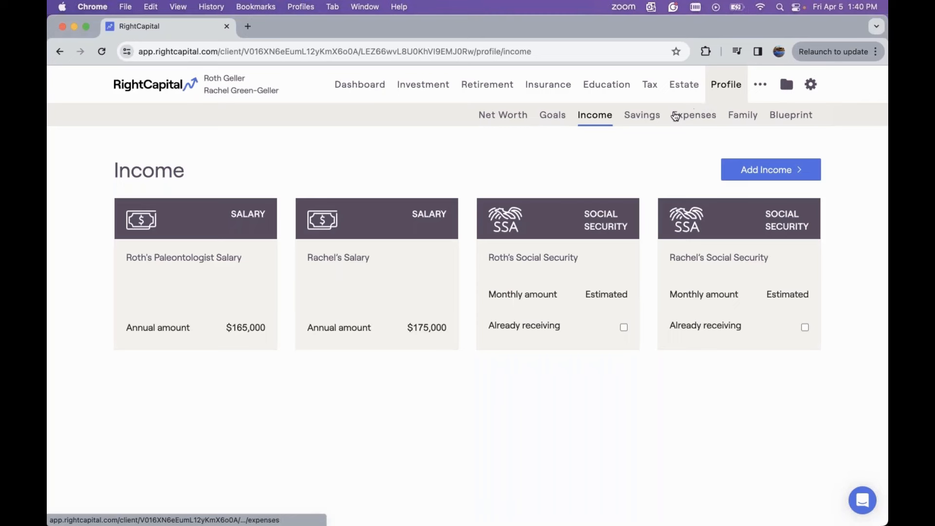
click(755, 174)
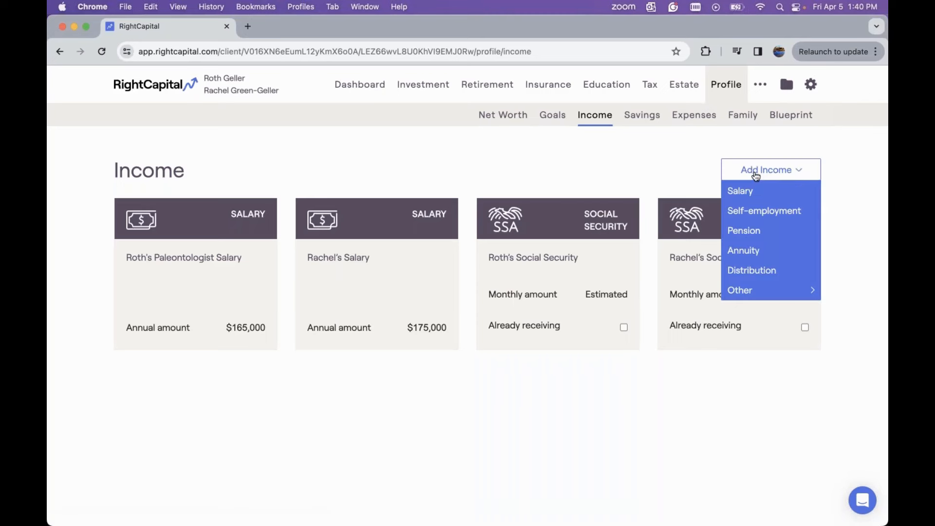
click(751, 271)
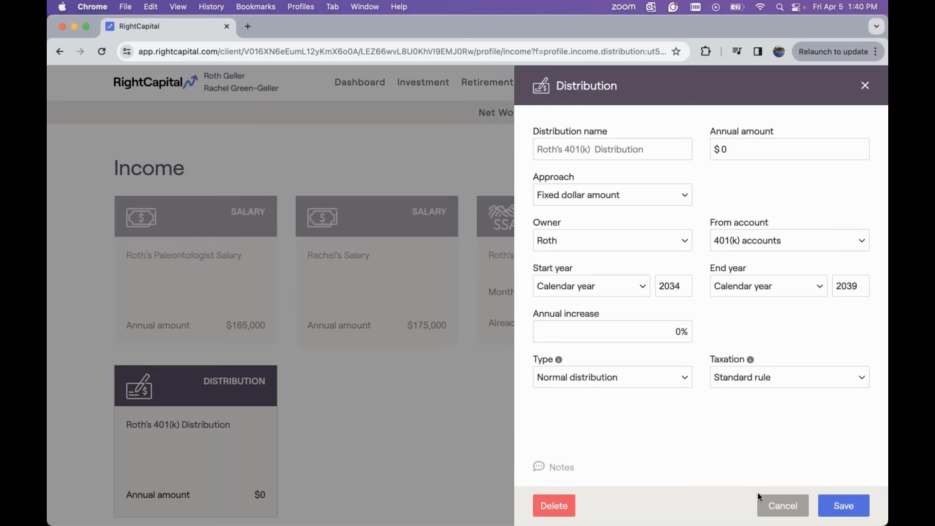
click(771, 507)
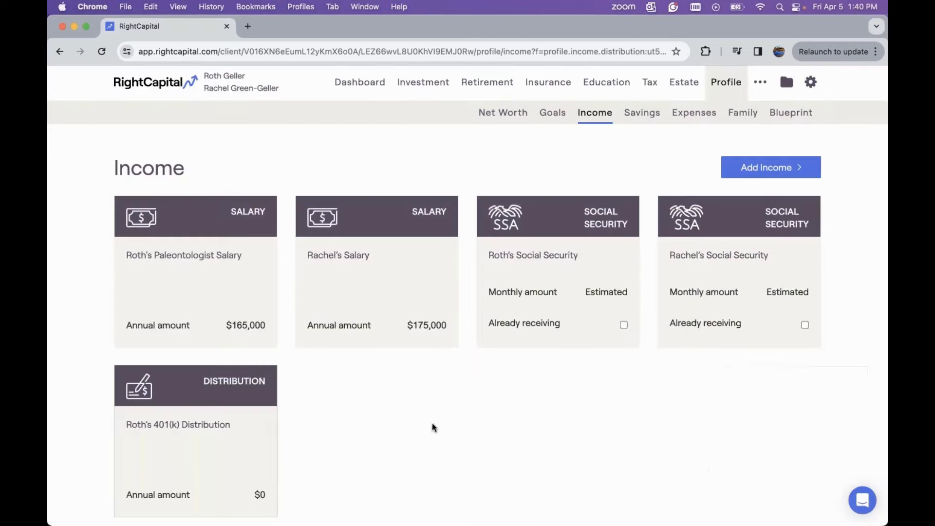
click(275, 366)
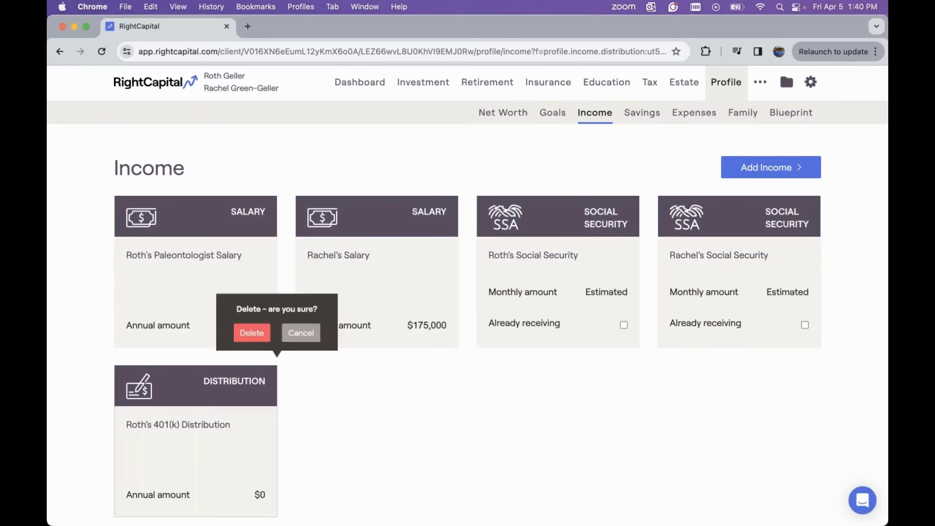
click(261, 332)
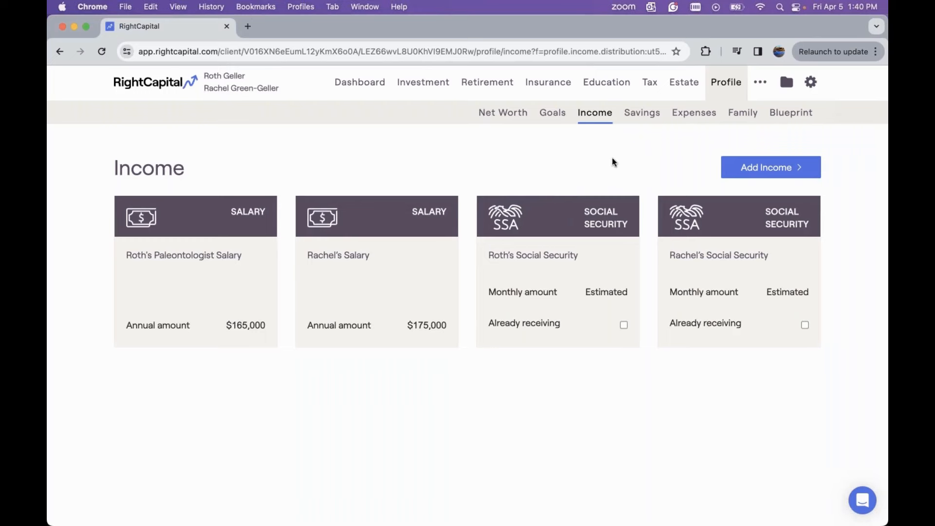
Open the client report builder and include the Distributions section under Tax.
click(751, 84)
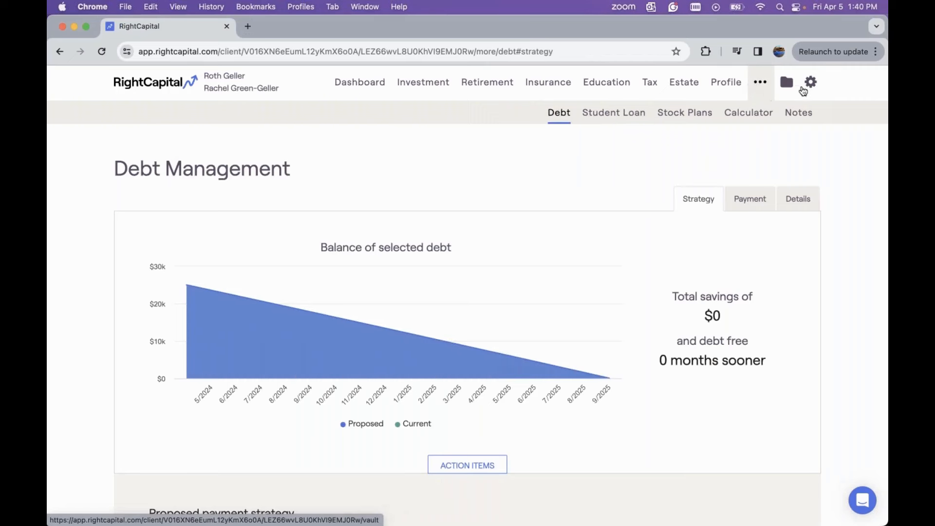
mouse_move(810, 84)
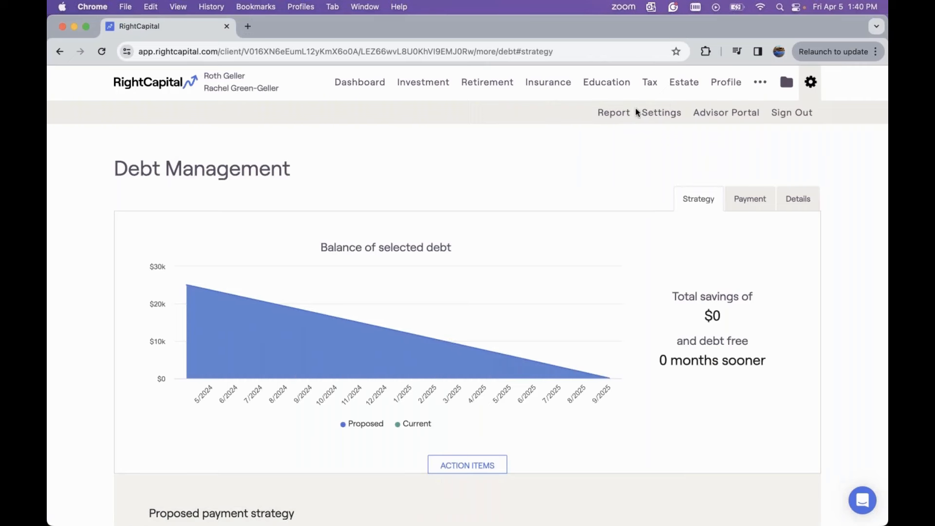
click(611, 115)
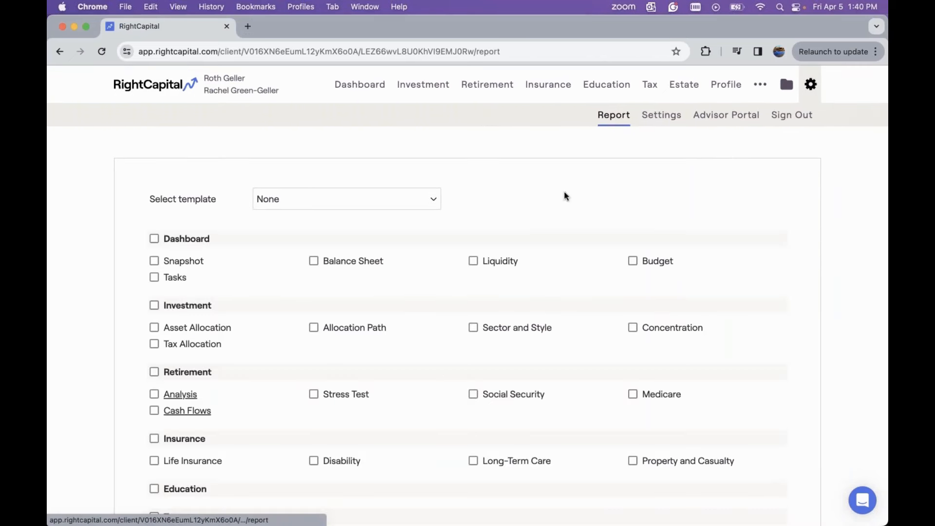
scroll(524, 214, down, 2)
scroll(523, 214, down, 1)
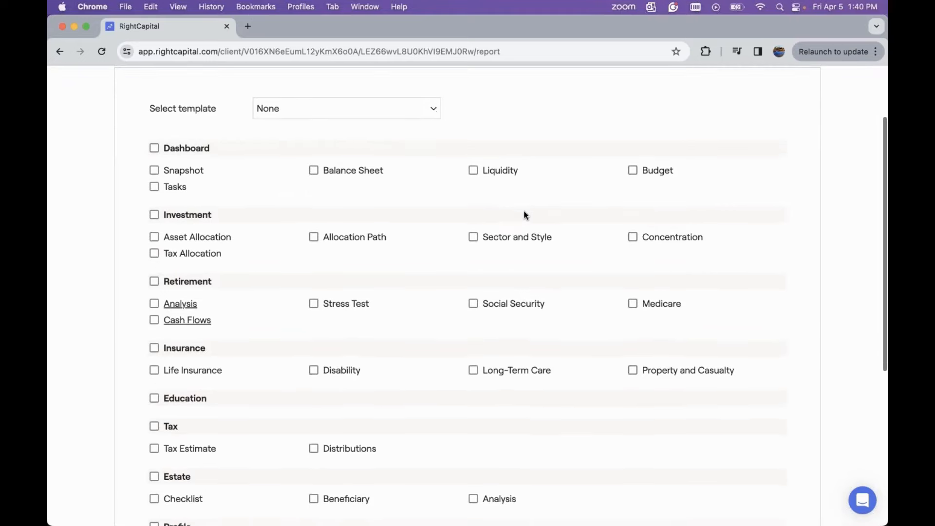
scroll(520, 213, down, 1)
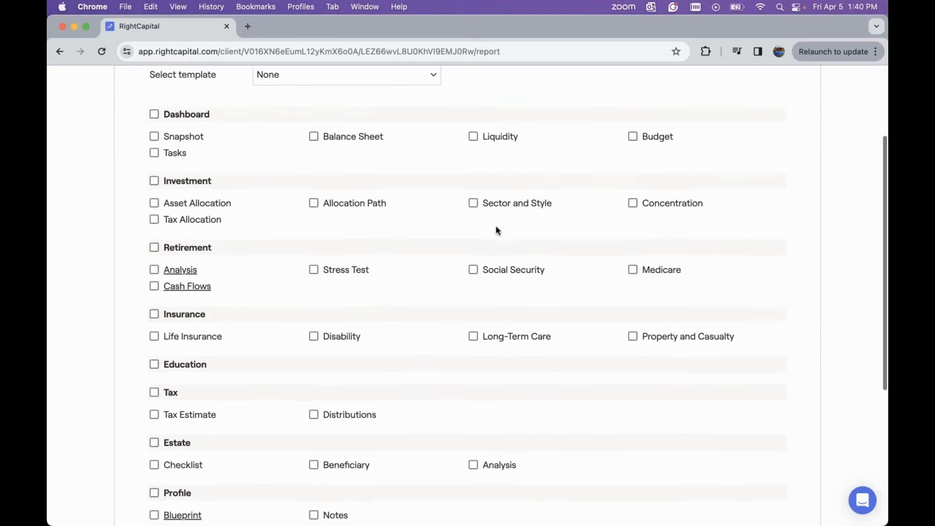
click(318, 417)
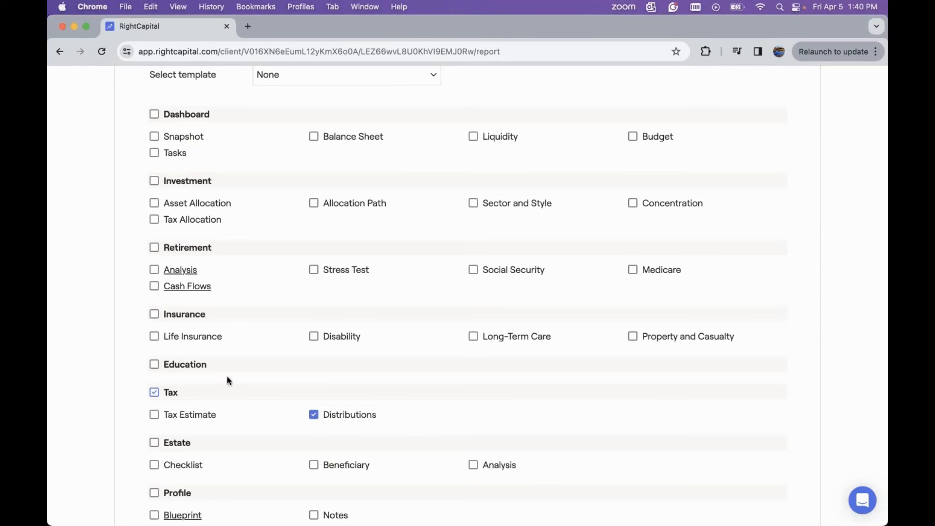
Include the Retirement Analysis in the report with all sections, and select the Current plan and Roth Conversions as its plans.
click(161, 272)
click(179, 273)
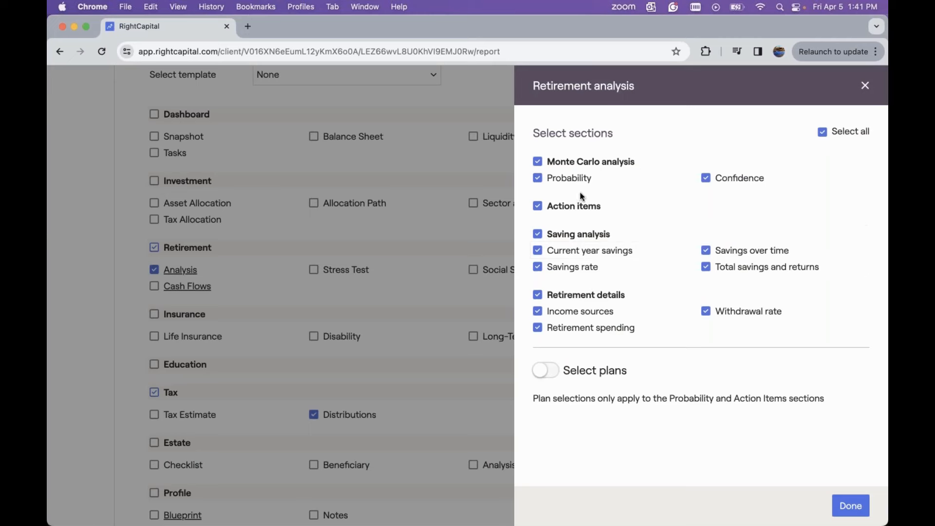
click(569, 331)
click(568, 331)
click(547, 372)
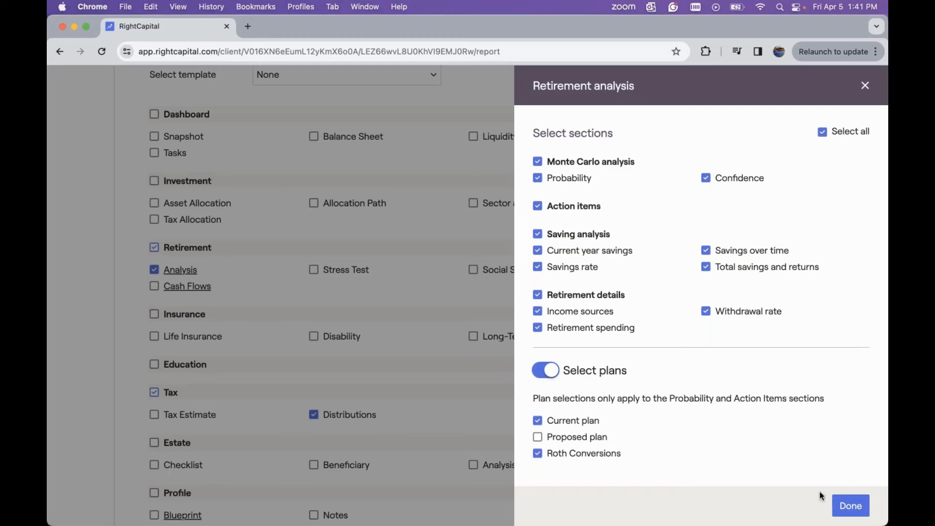
click(848, 506)
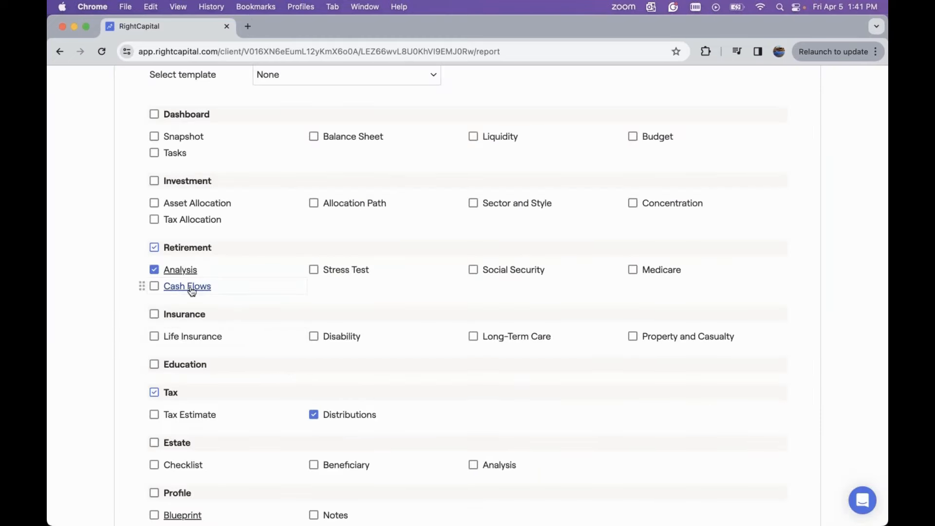
Look through the remaining report sections below Tax.
scroll(275, 345, down, 3)
scroll(276, 349, down, 4)
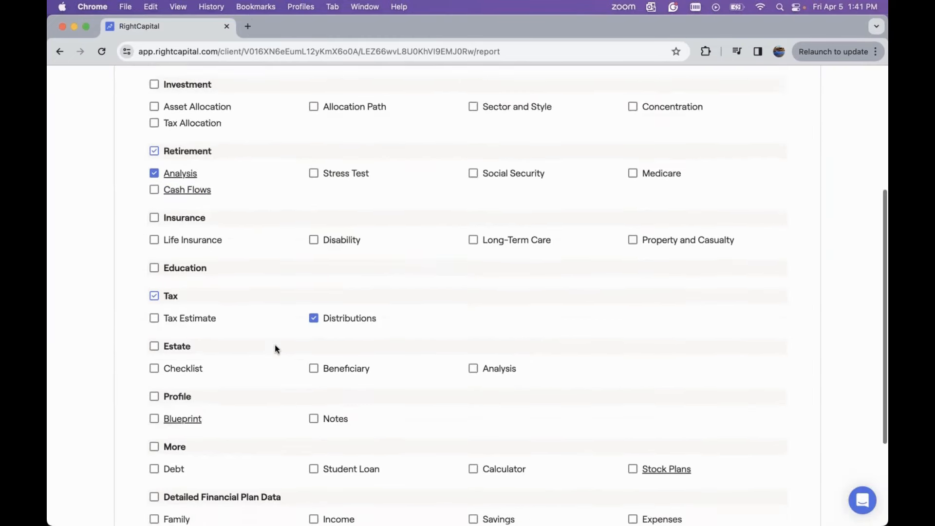